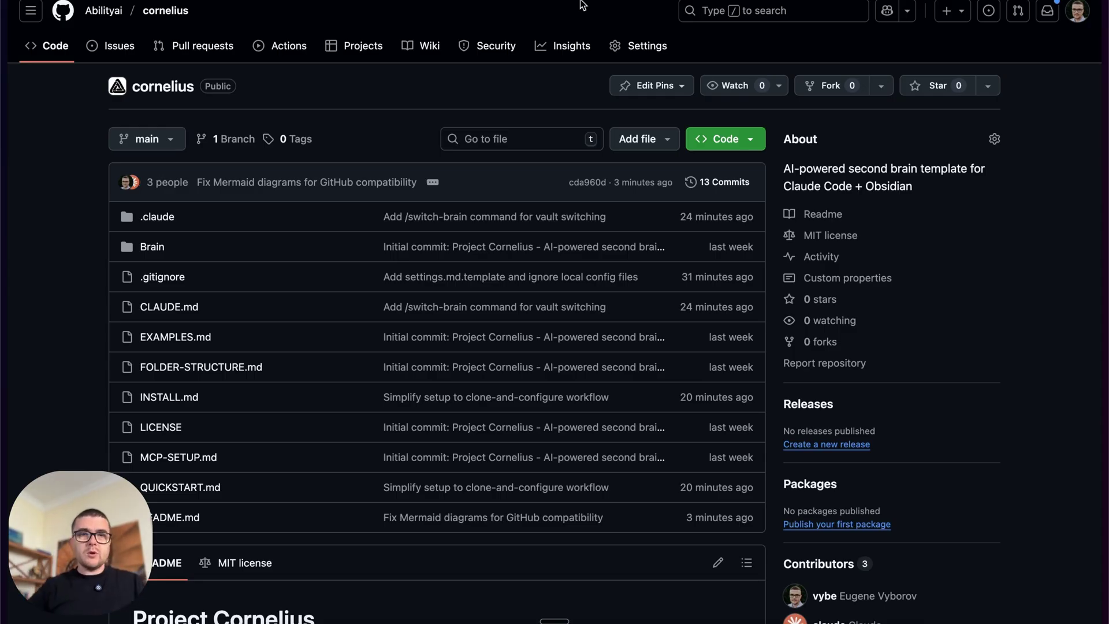
- Read down the cornelius README, briefly zooming the page in and back out
scroll(617, 371, "down", 6)
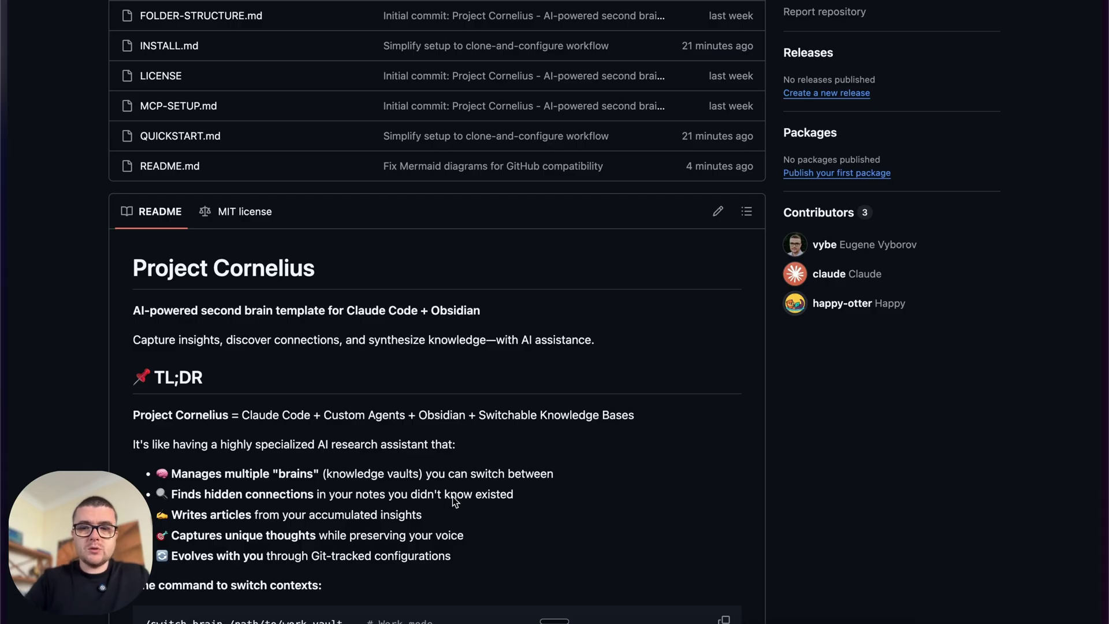
key("super+equal")
key("super+equal")
key("super+equal")
key("super+equal")
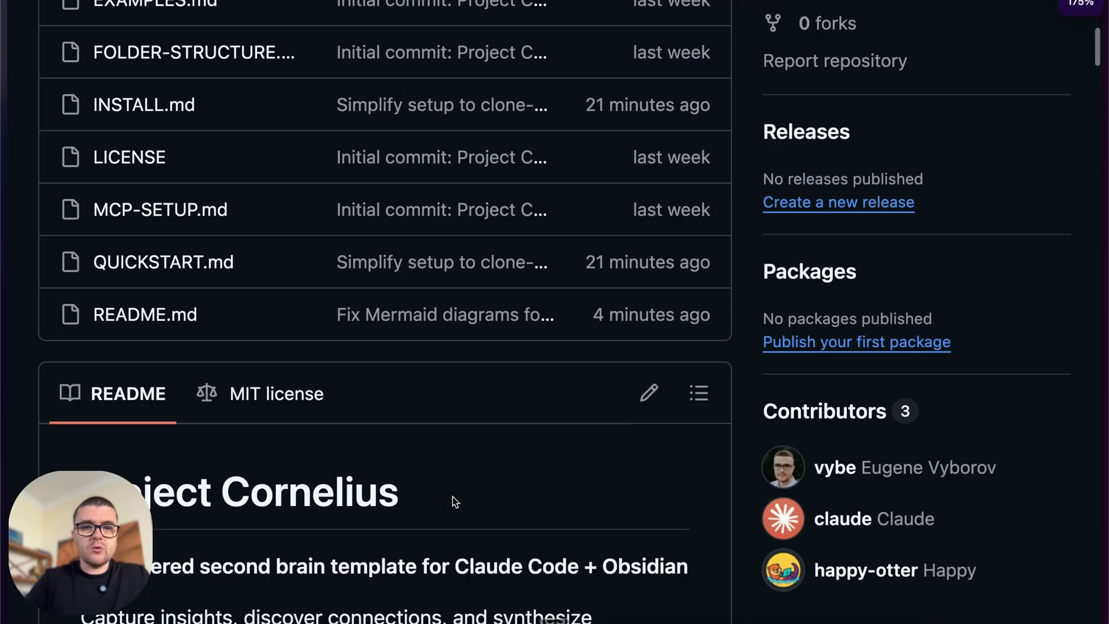
key("super+minus")
key("super+minus")
scroll(460, 397, "down", 5)
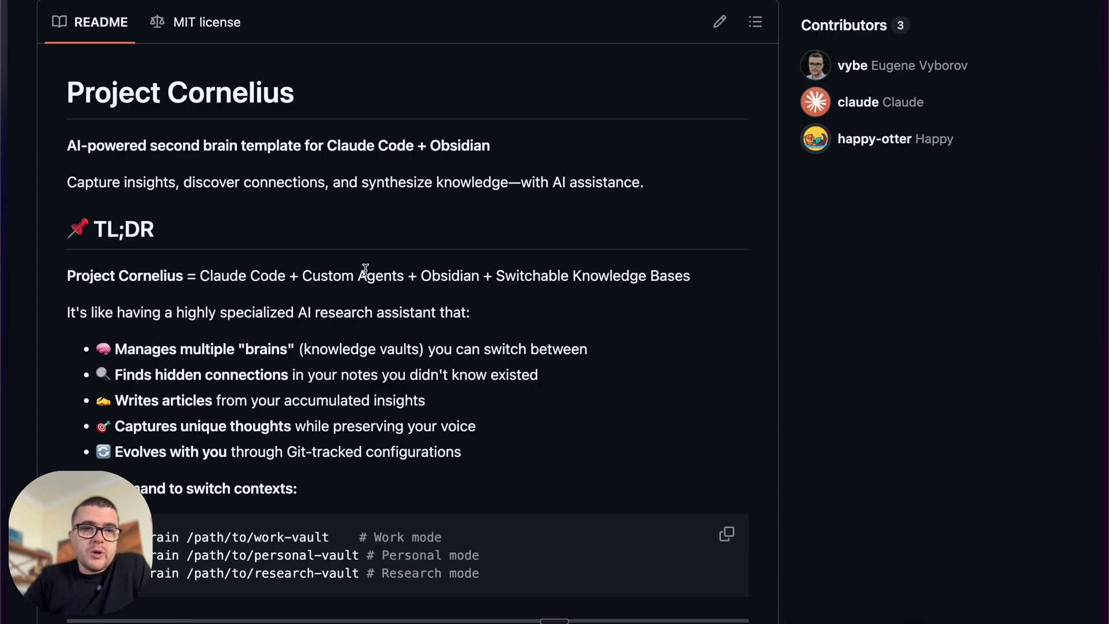
scroll(366, 287, "down", 5)
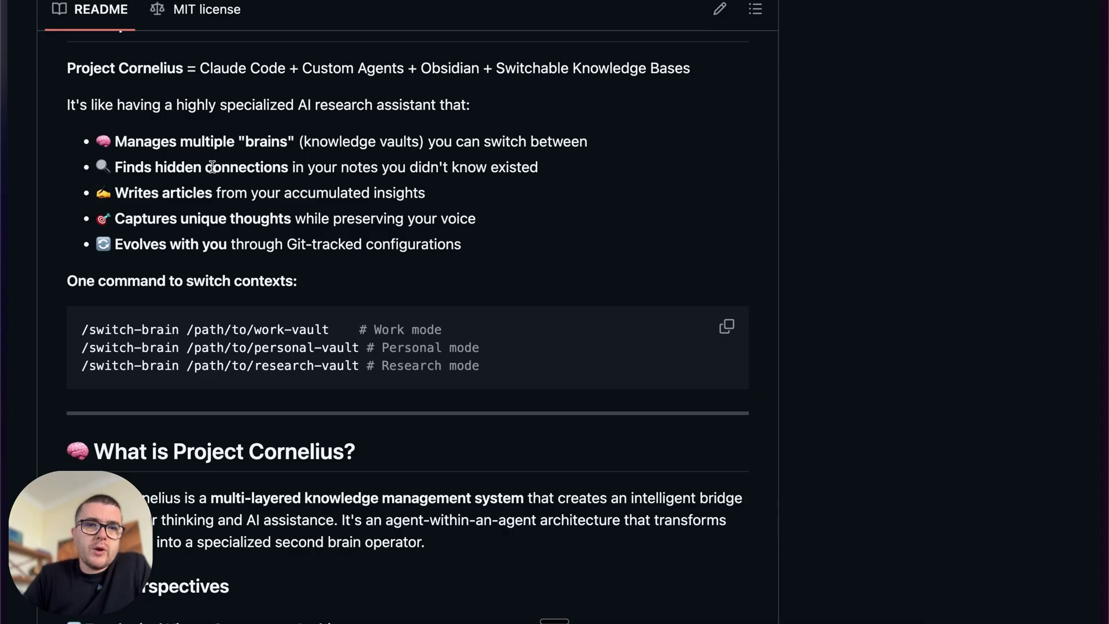
scroll(259, 181, "up", 15)
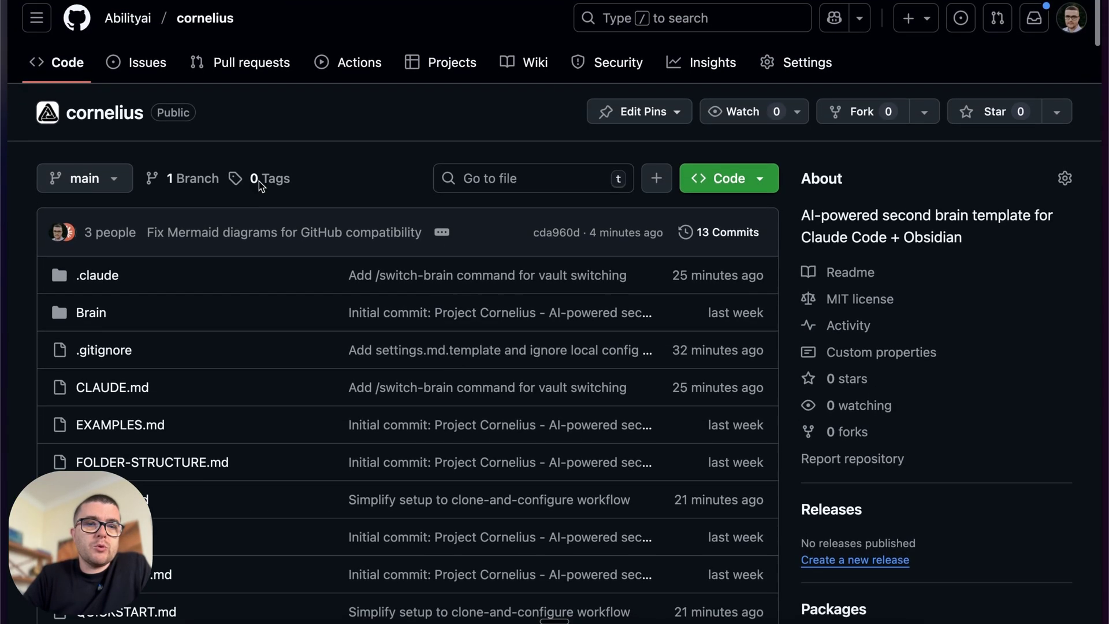
scroll(259, 181, "down", 3)
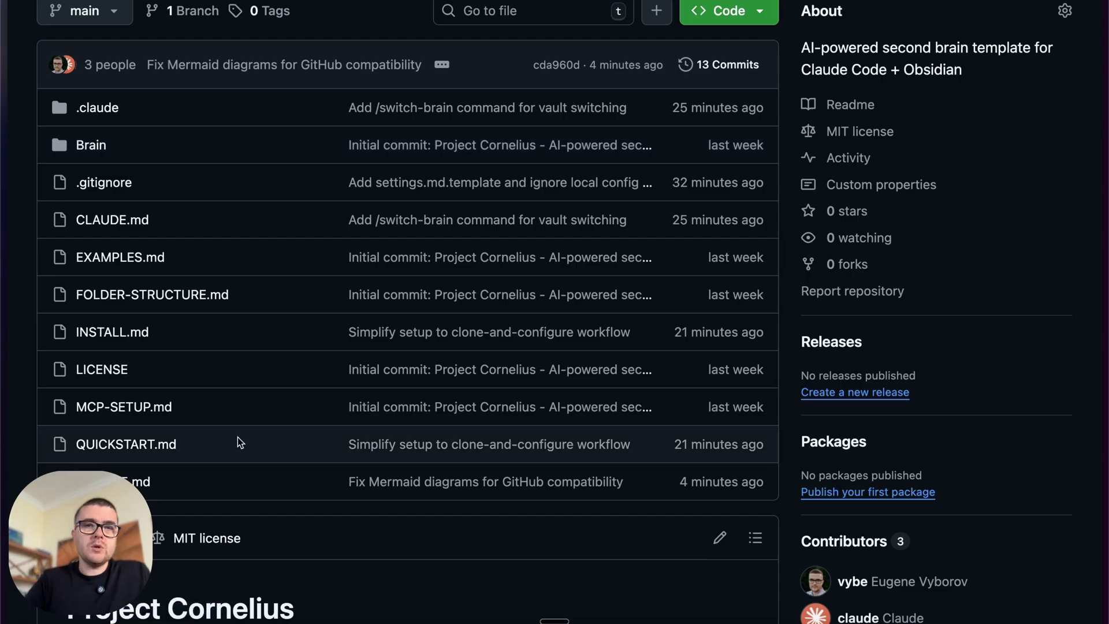
scroll(238, 438, "down", 15)
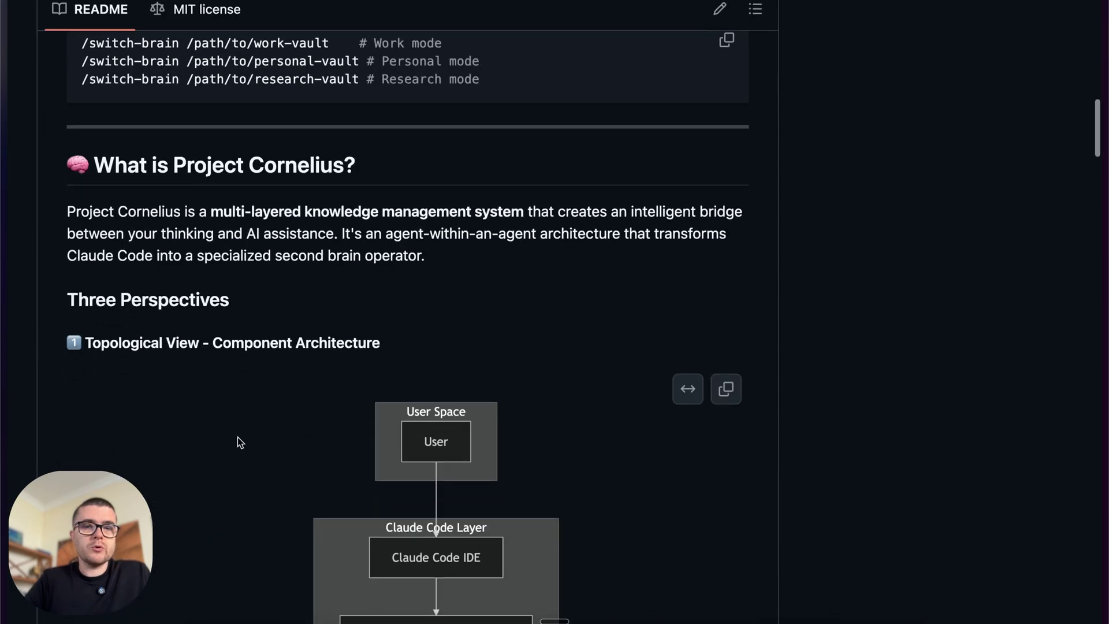
scroll(237, 437, "down", 4)
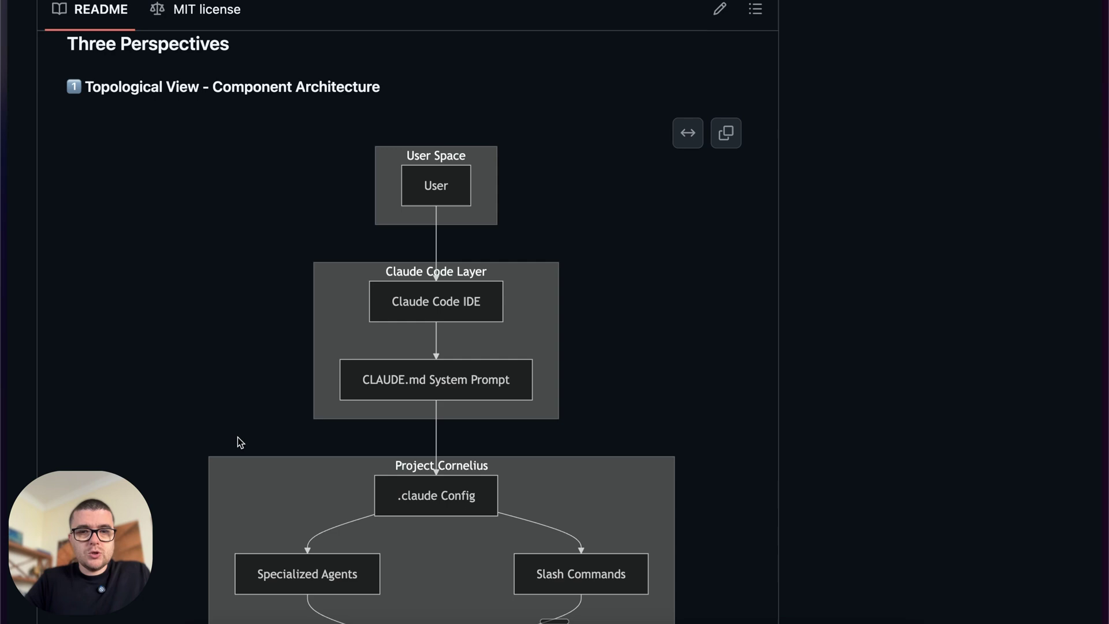
scroll(238, 437, "down", 1)
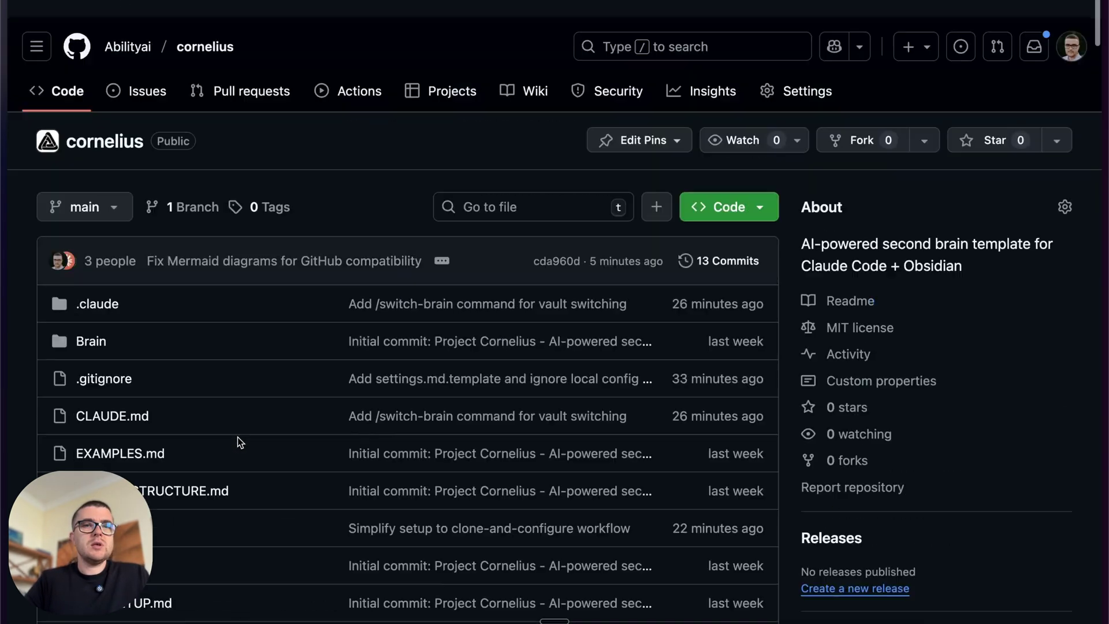
scroll(238, 437, "down", 3)
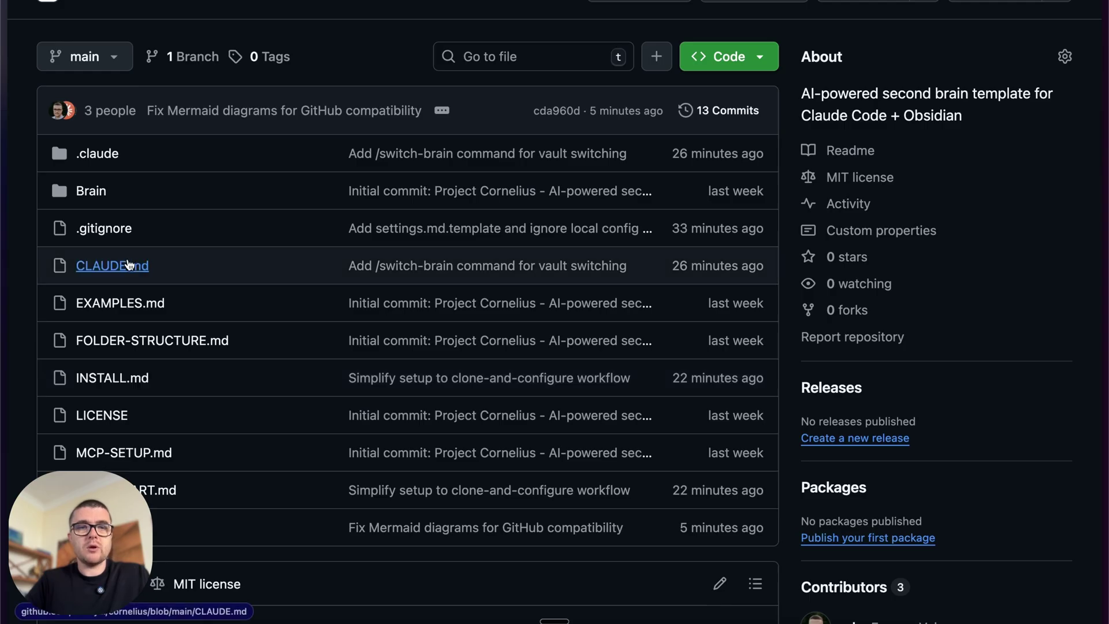
- Browse .claude's agents and commands folders to see search-vault.md and switch-brain.md, then return to the repo
left_click(104, 164)
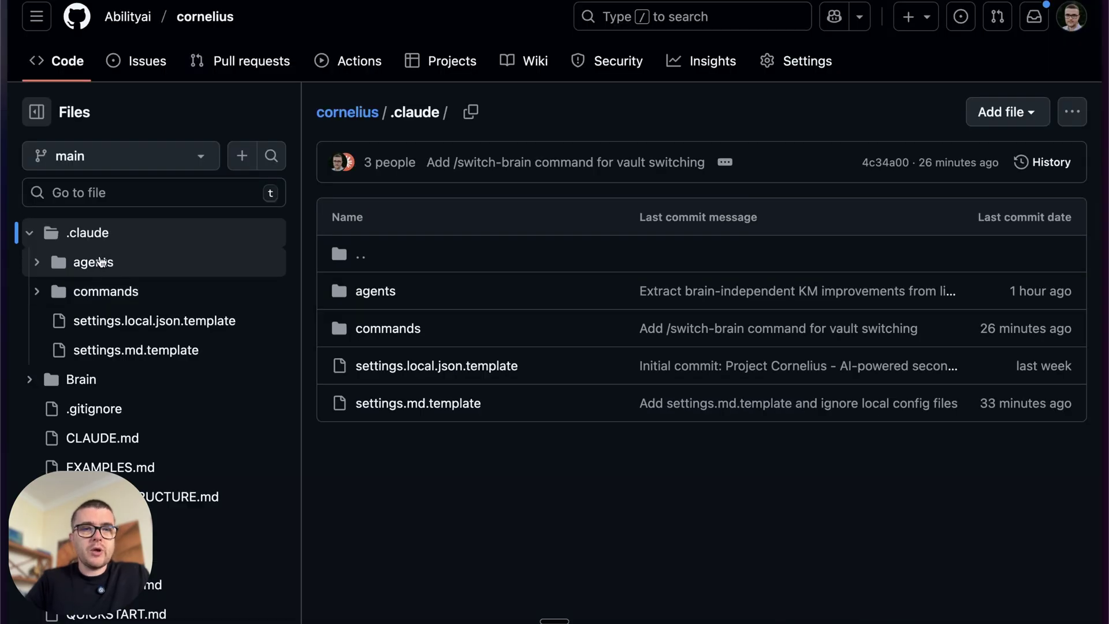
left_click(101, 263)
left_click(72, 438)
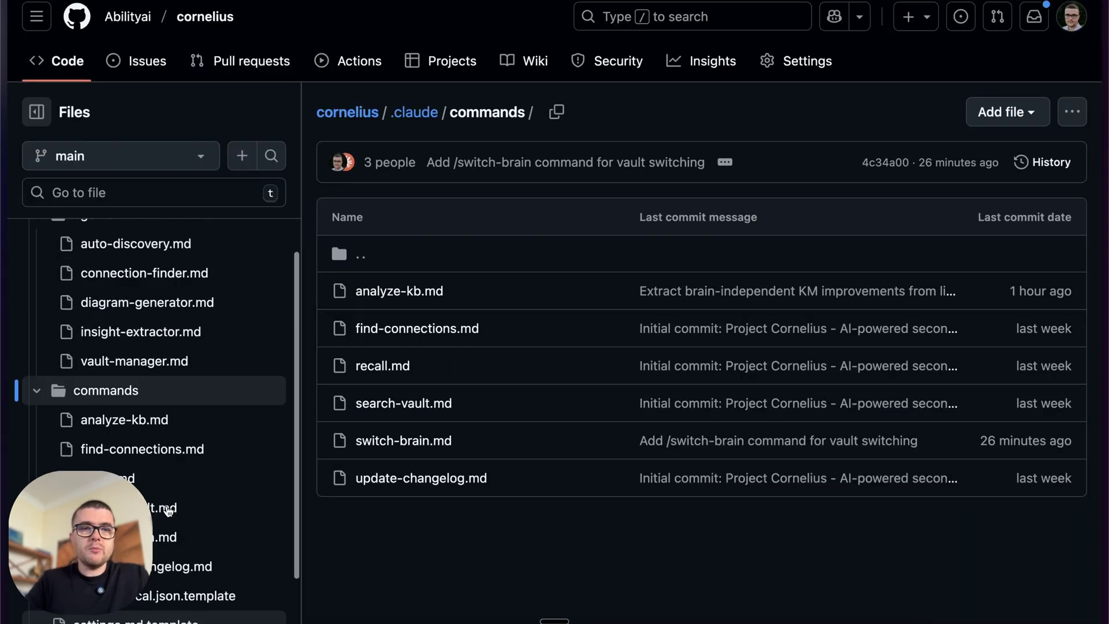
left_click(37, 439)
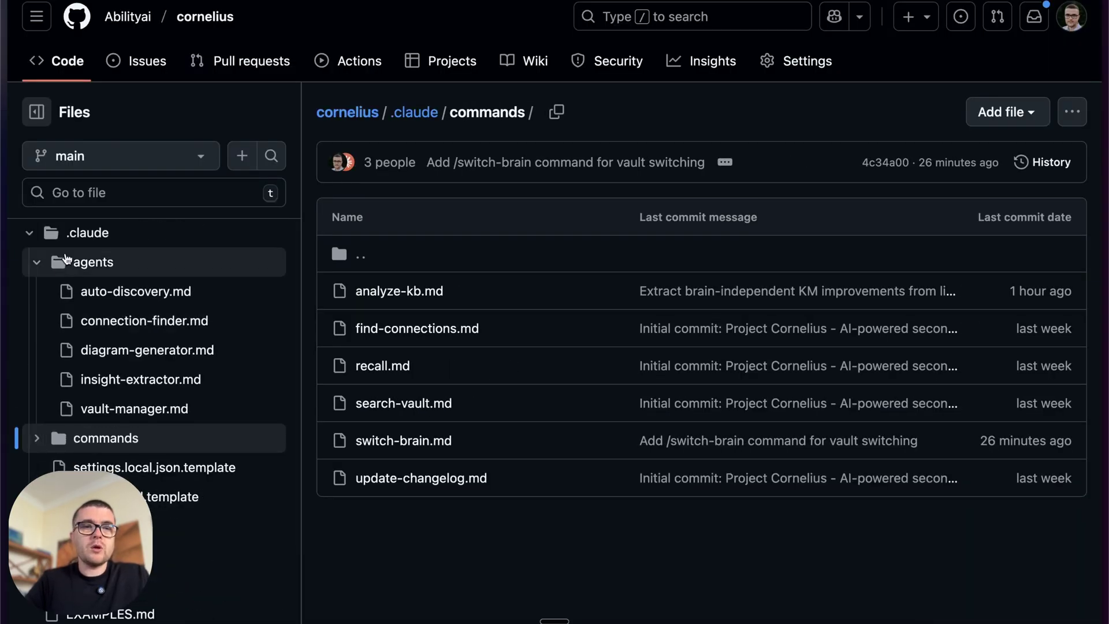
left_click(36, 258)
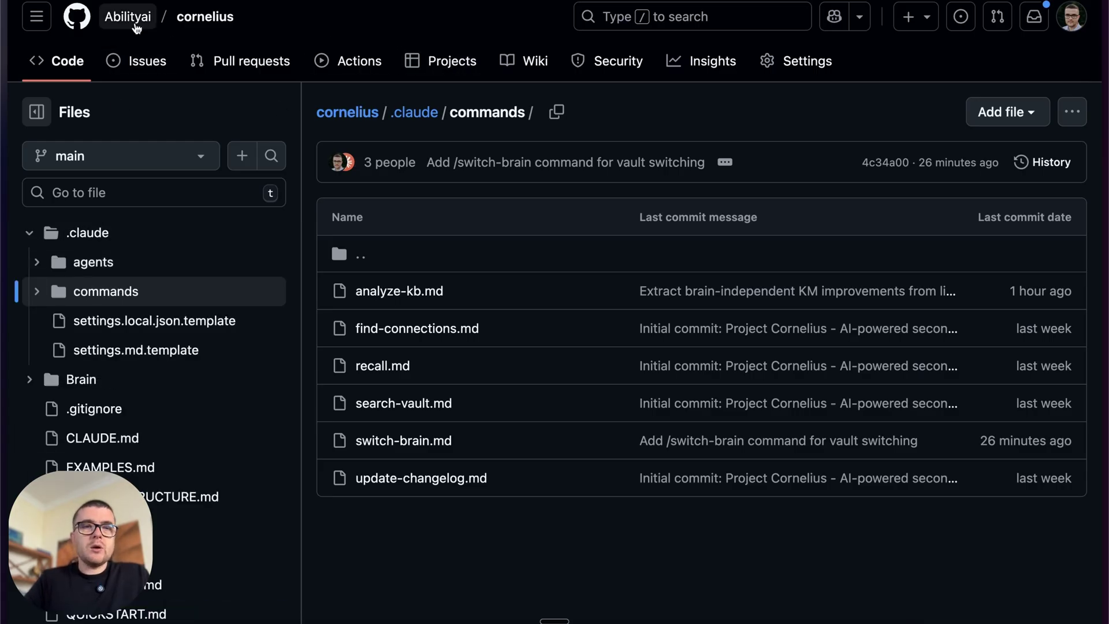
left_click(198, 22)
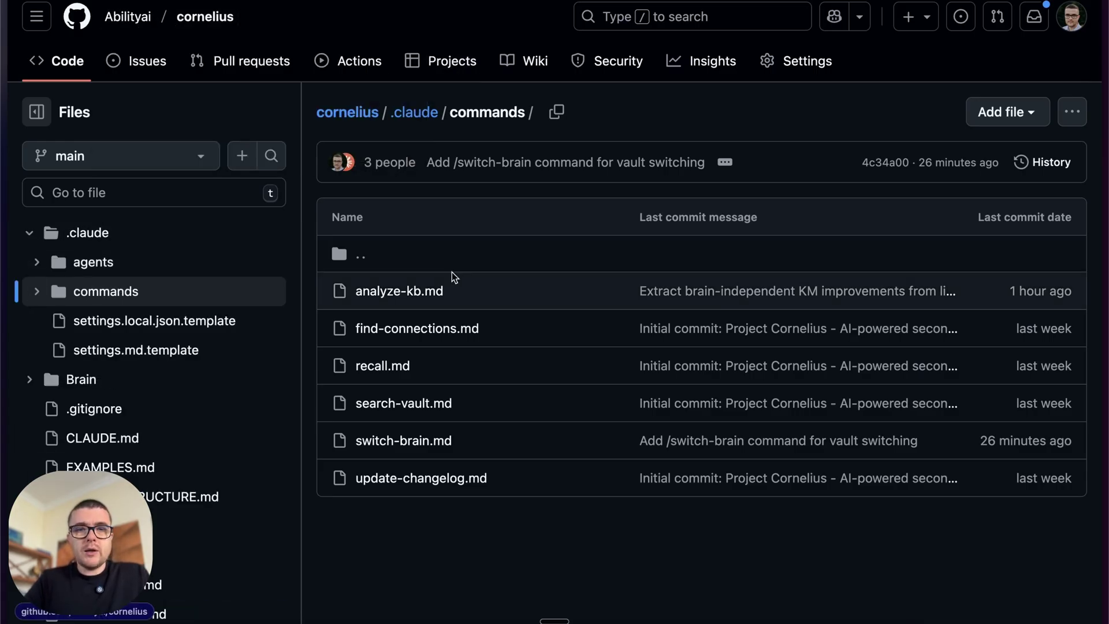
- Scroll the README to the Topological View linking Work, Personal and Research brains to Git and Obsidian storage
scroll(453, 277, "down", 15)
scroll(461, 506, "down", 13)
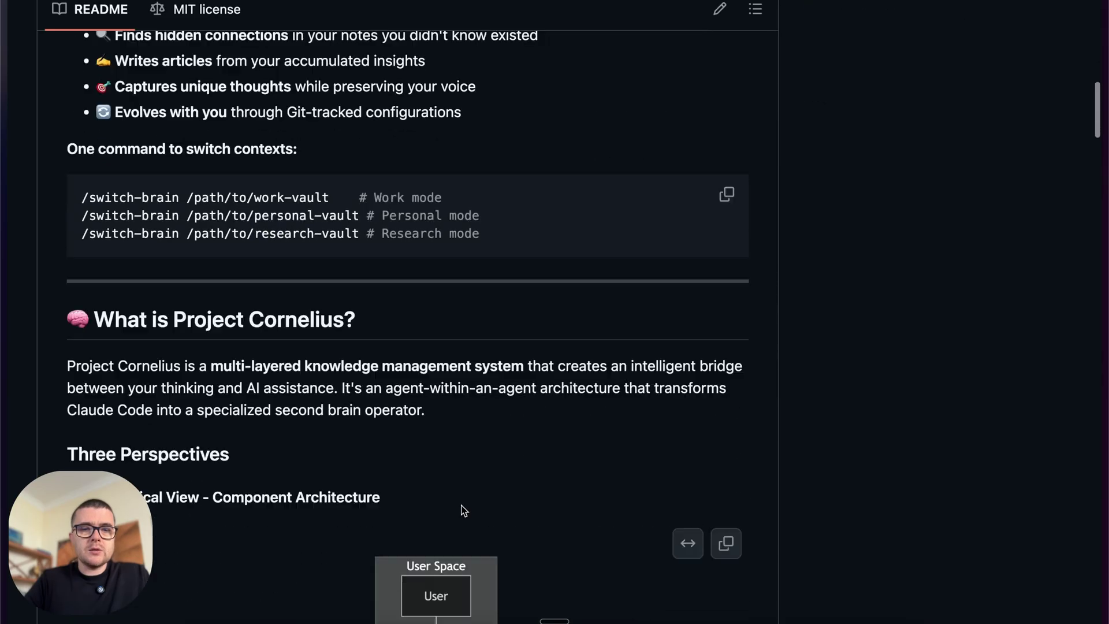
scroll(462, 508, "down", 2)
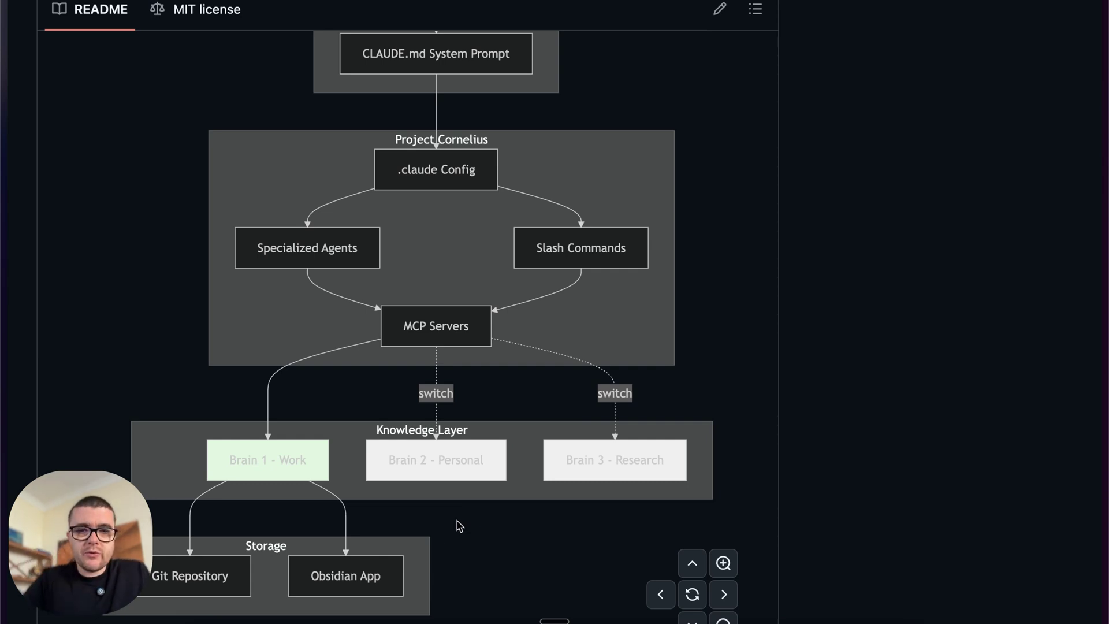
scroll(458, 521, "down", 7)
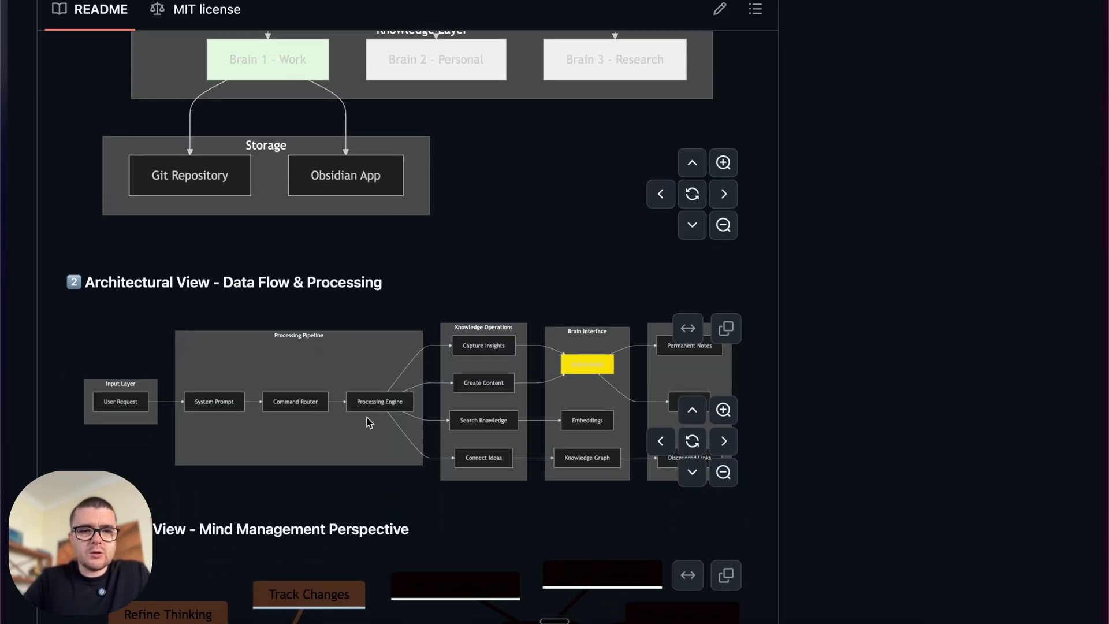
scroll(366, 417, "up", 16)
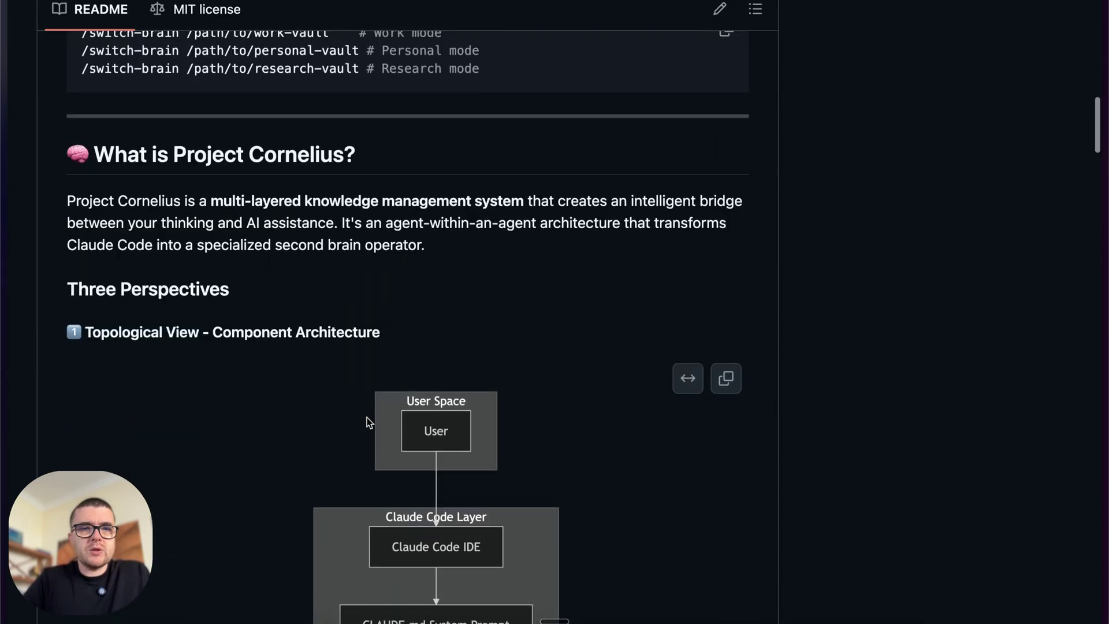
scroll(366, 417, "down", 1)
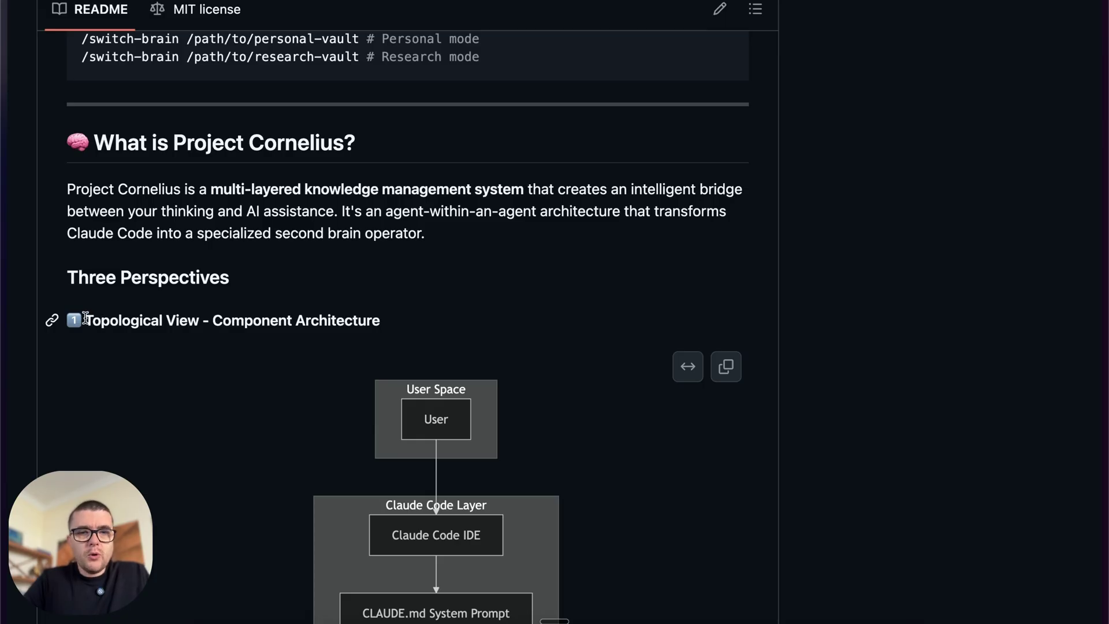
scroll(439, 393, "down", 4)
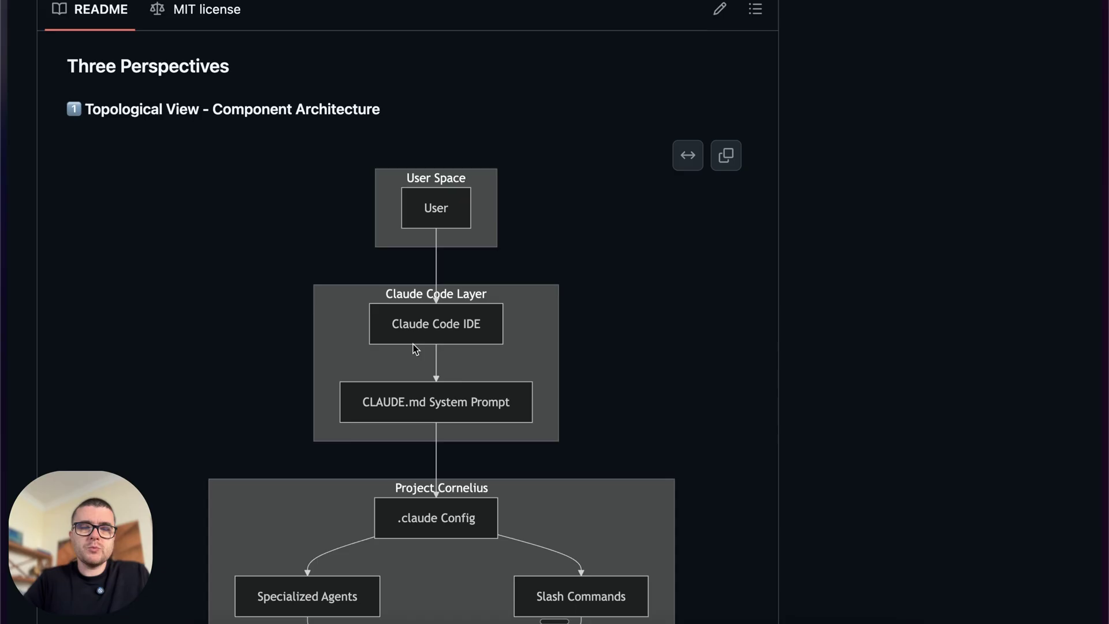
scroll(442, 410, "down", 5)
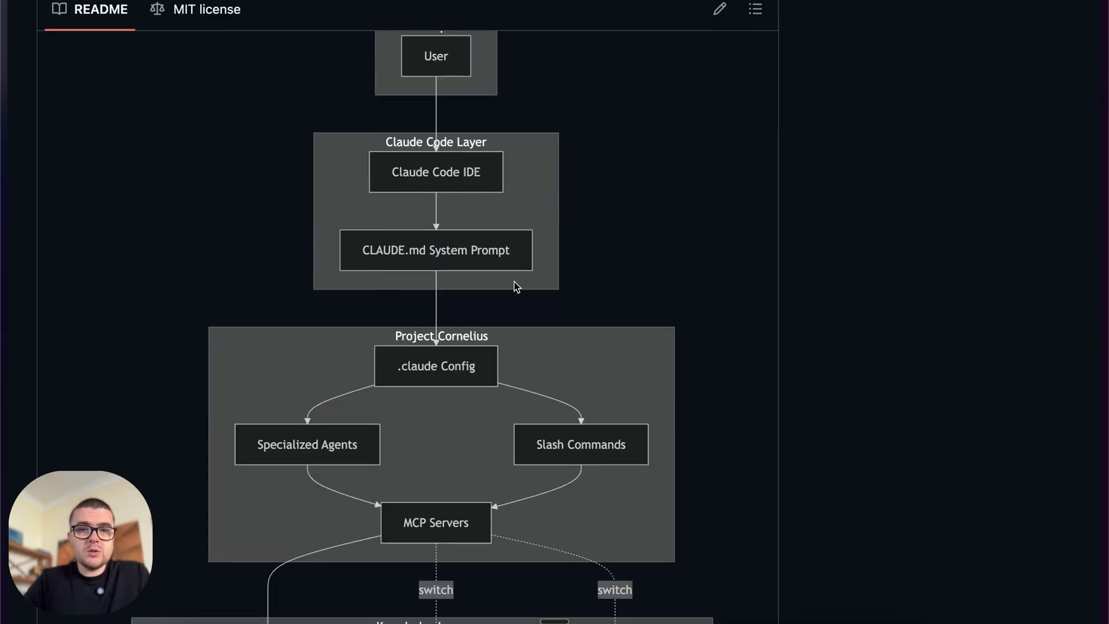
scroll(514, 282, "down", 5)
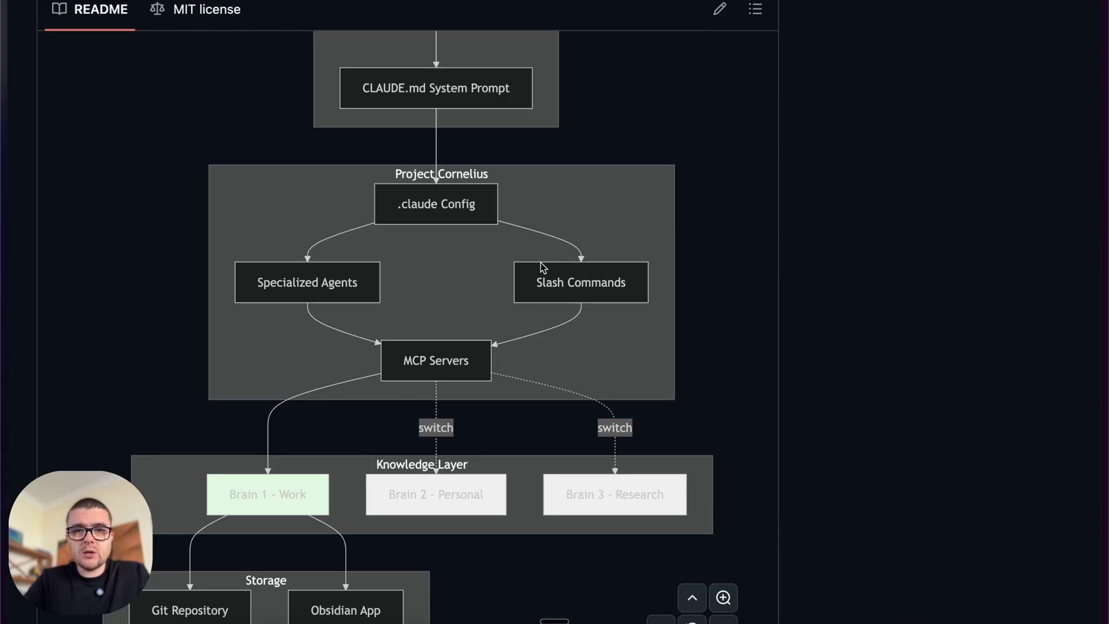
scroll(548, 295, "down", 5)
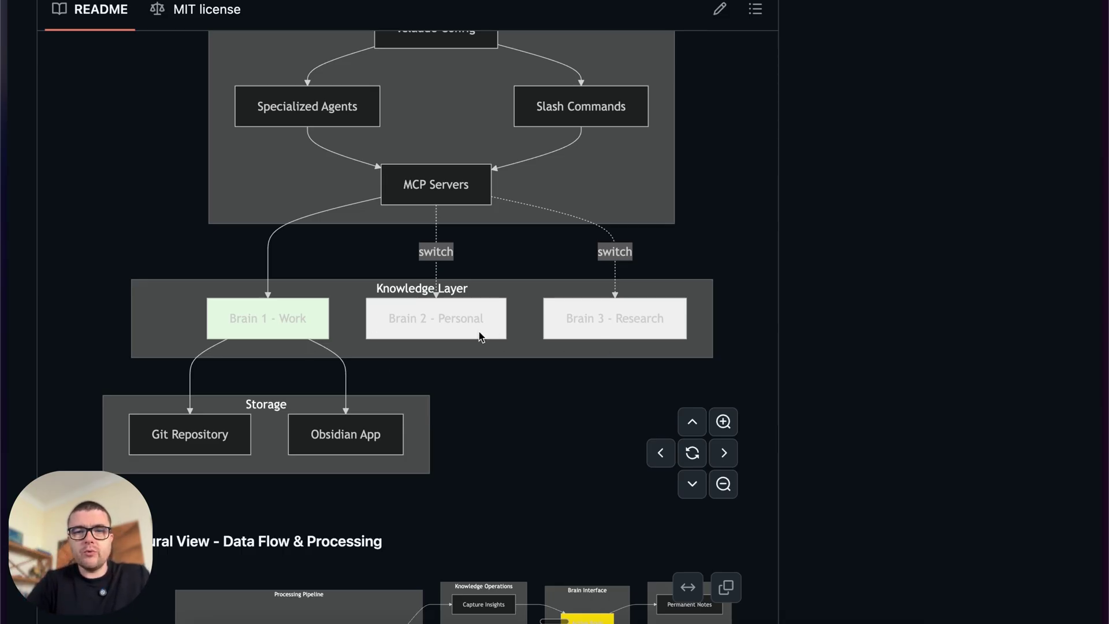
scroll(466, 330, "down", 2)
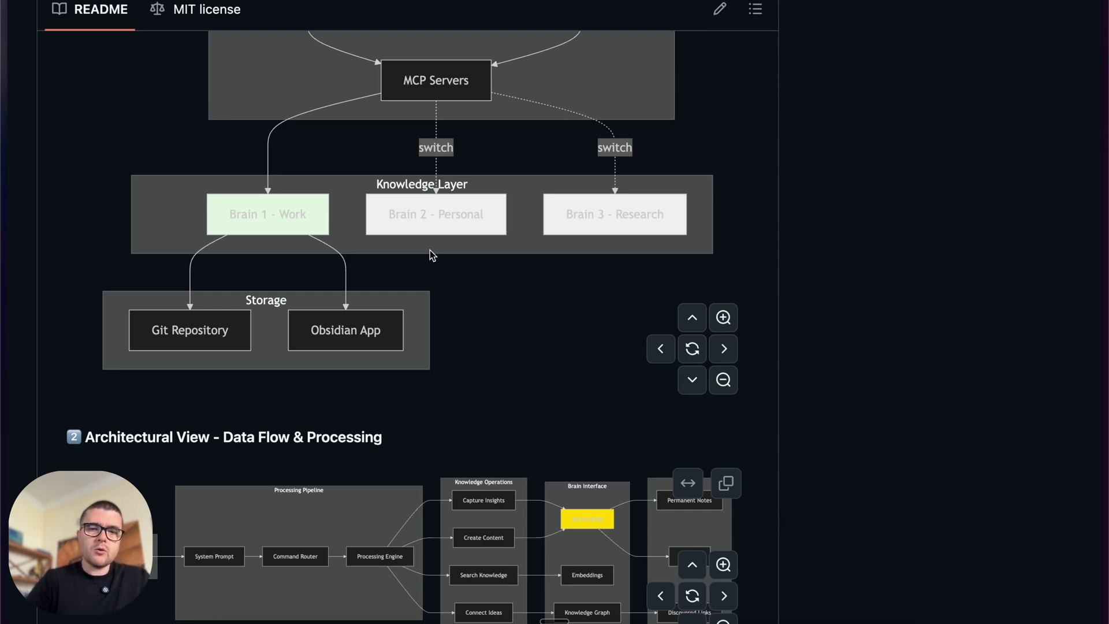
- Pan across the Architectural View diagram from User Request through Command Router to embeddings
scroll(430, 255, "down", 6)
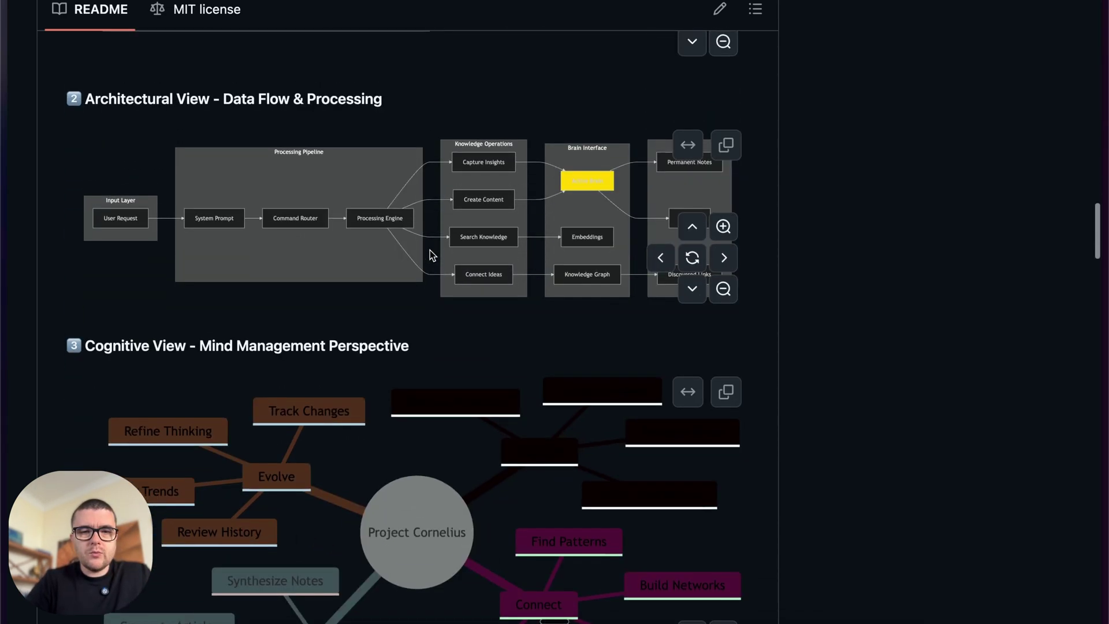
scroll(429, 255, "up", 9)
scroll(430, 254, "down", 3)
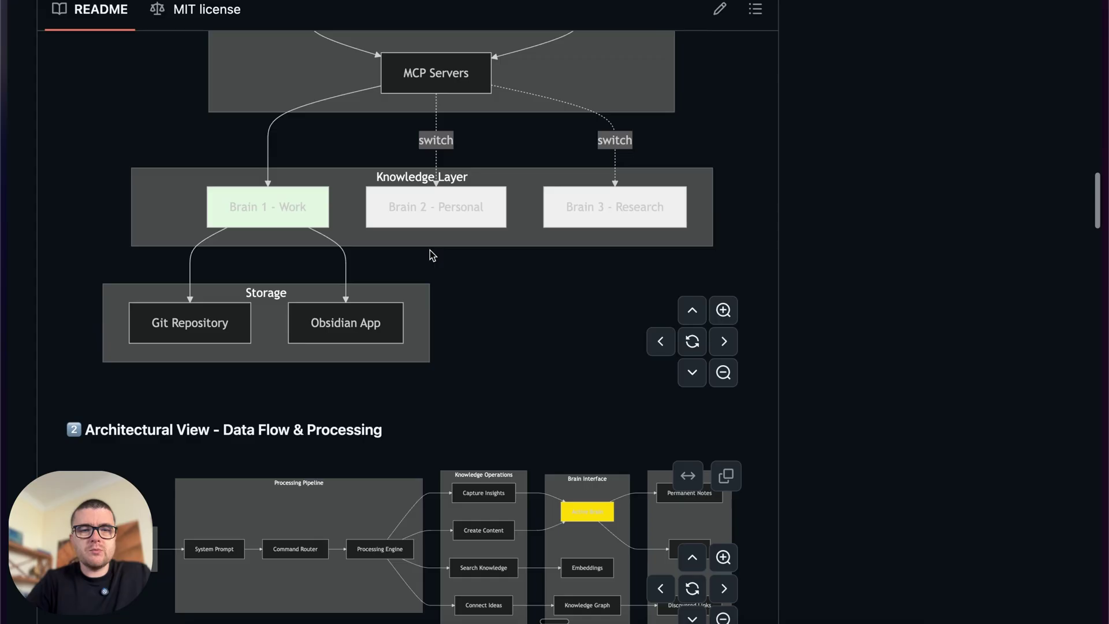
scroll(429, 255, "down", 4)
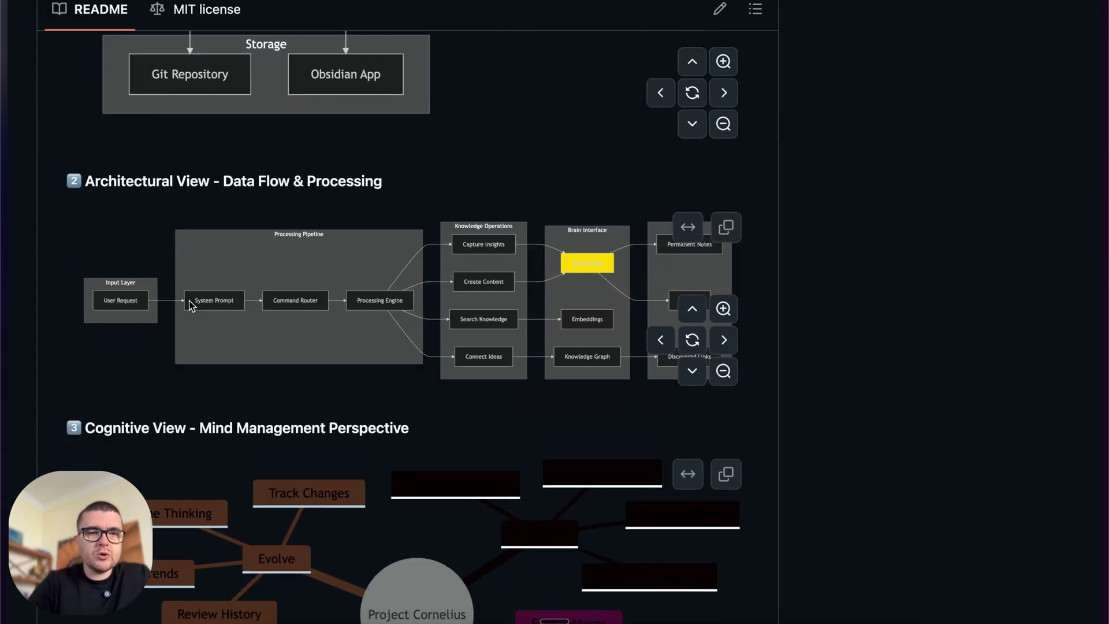
scroll(422, 342, "up", 5)
scroll(422, 341, "right", 2)
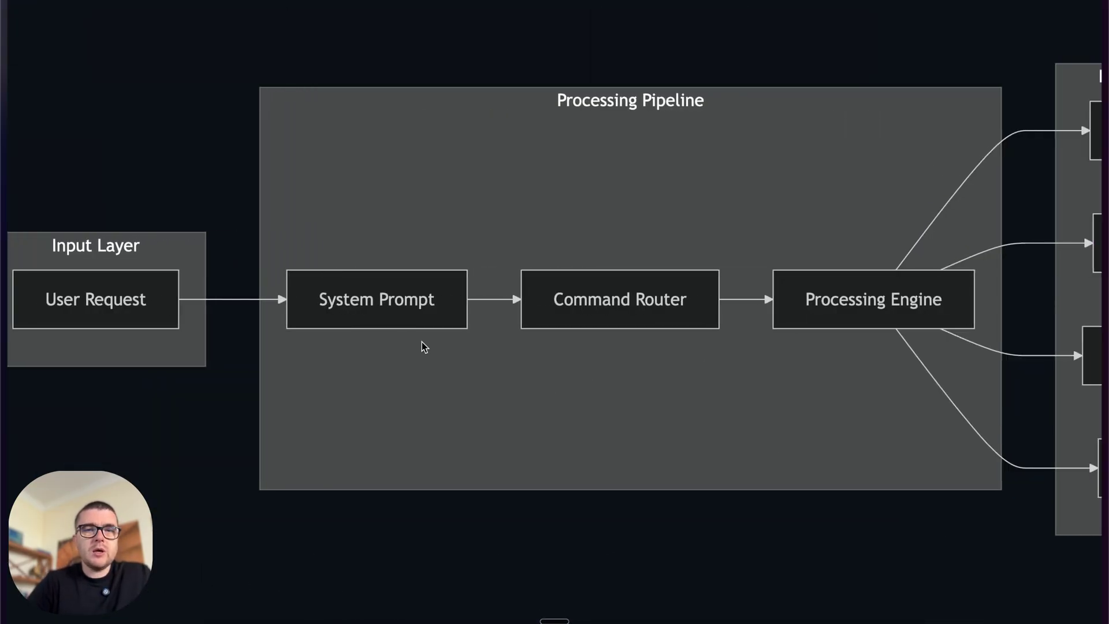
scroll(424, 346, "right", 3)
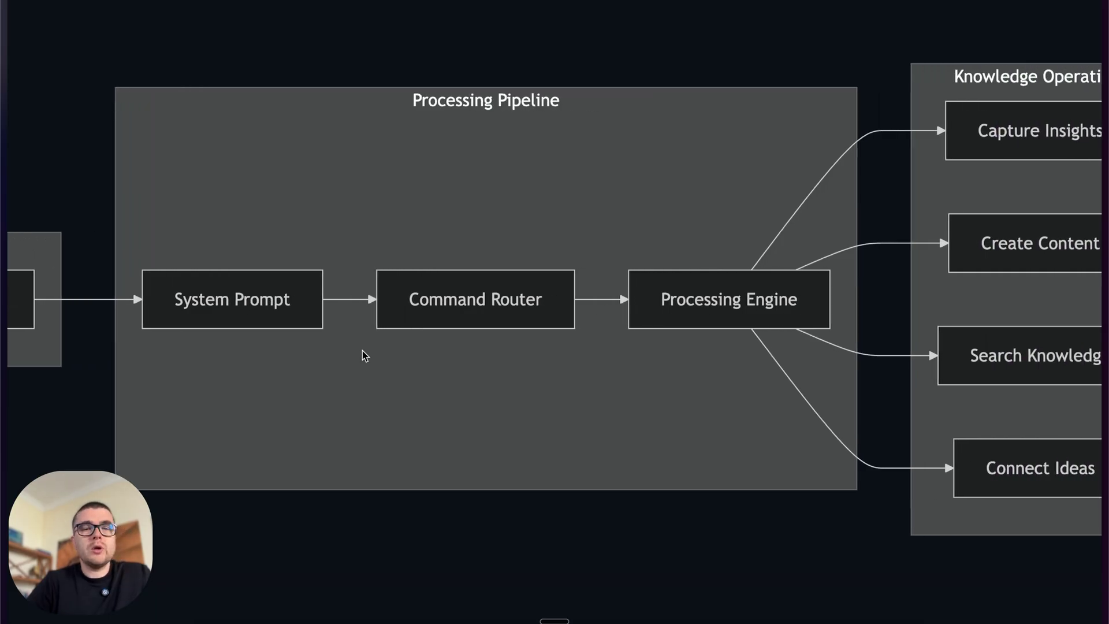
scroll(452, 358, "right", 3)
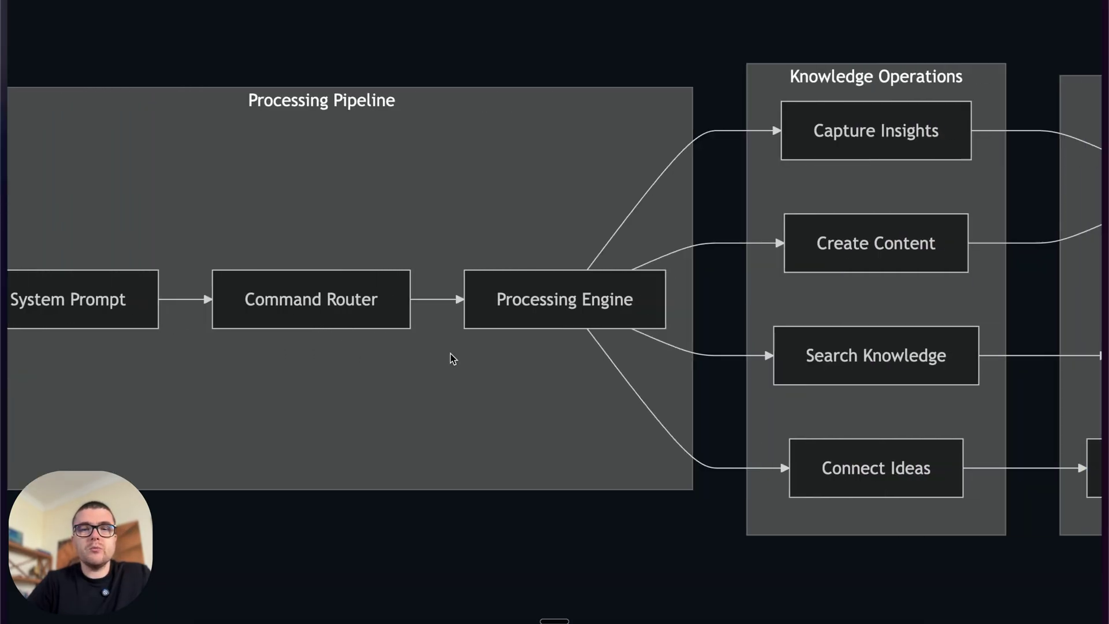
scroll(489, 384, "right", 5)
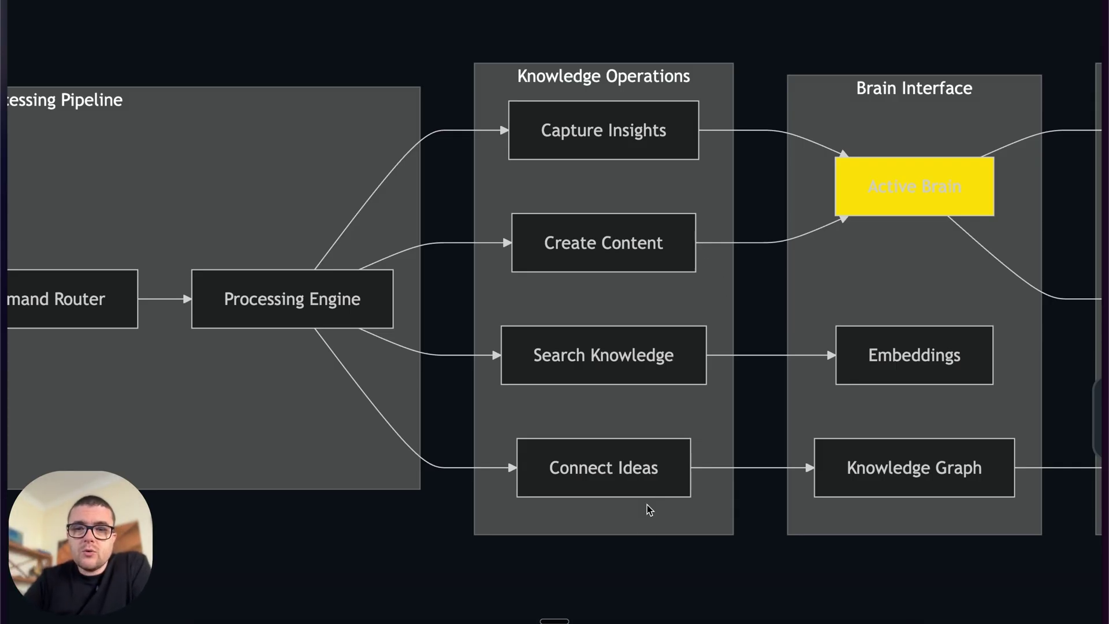
scroll(891, 465, "right", 8)
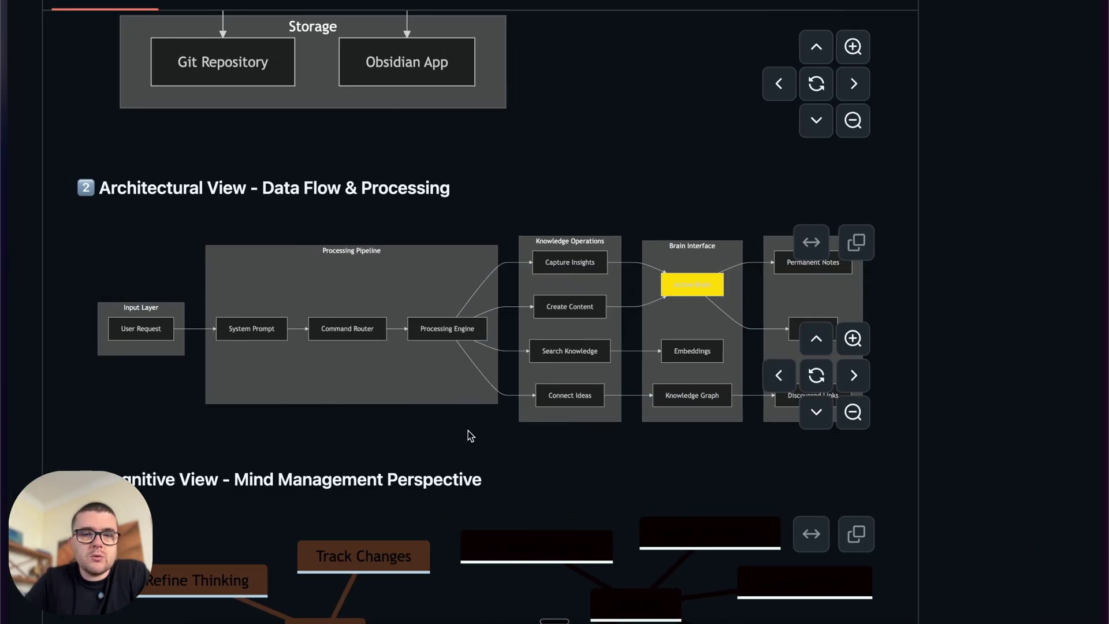
- Scroll to the Cognitive View mind map and highlight the word Capture on its node
scroll(468, 430, "down", 4)
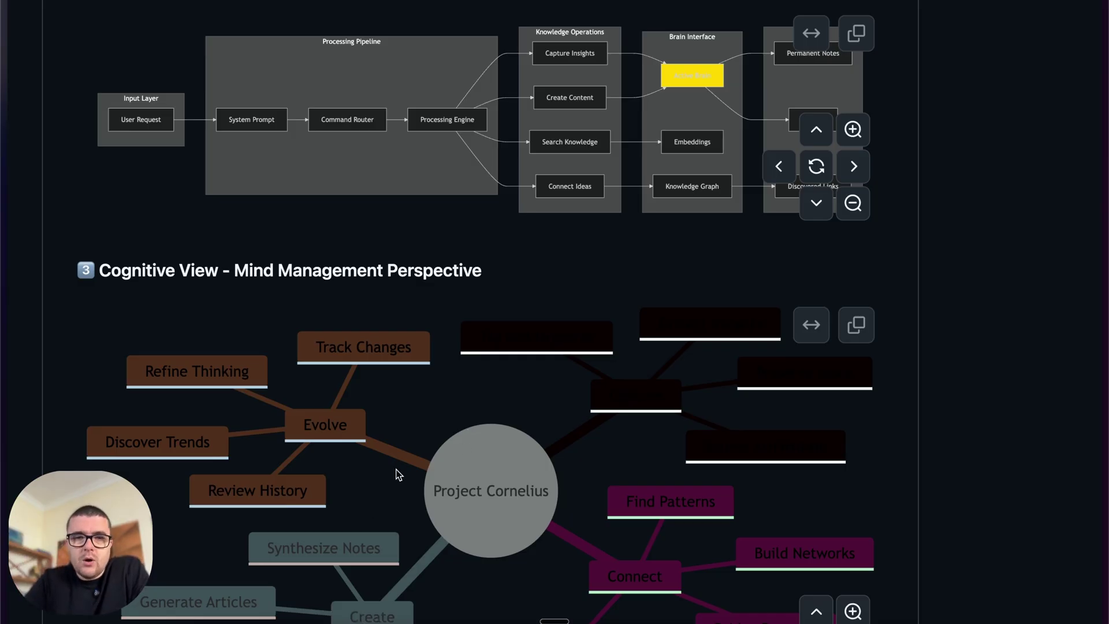
scroll(398, 475, "down", 3)
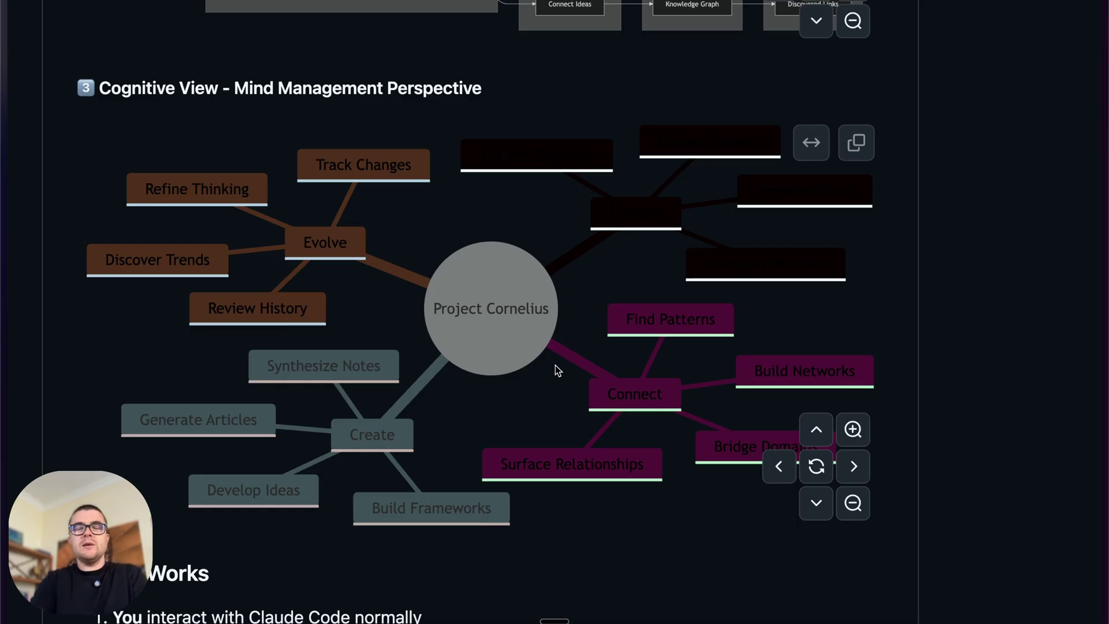
scroll(556, 365, "up", 5)
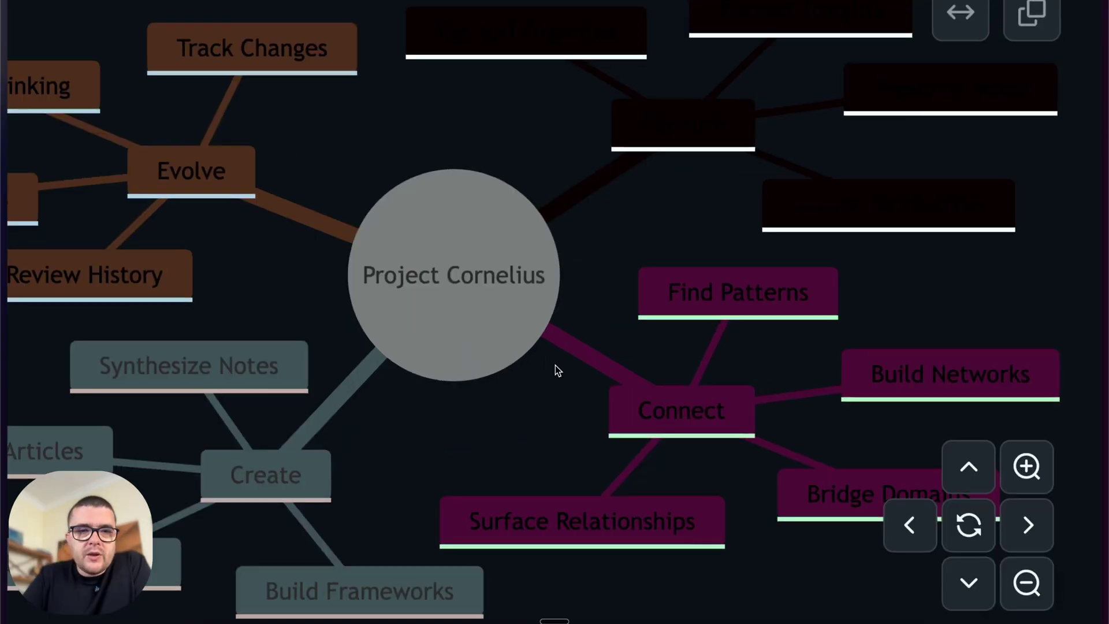
scroll(556, 365, "left", 5)
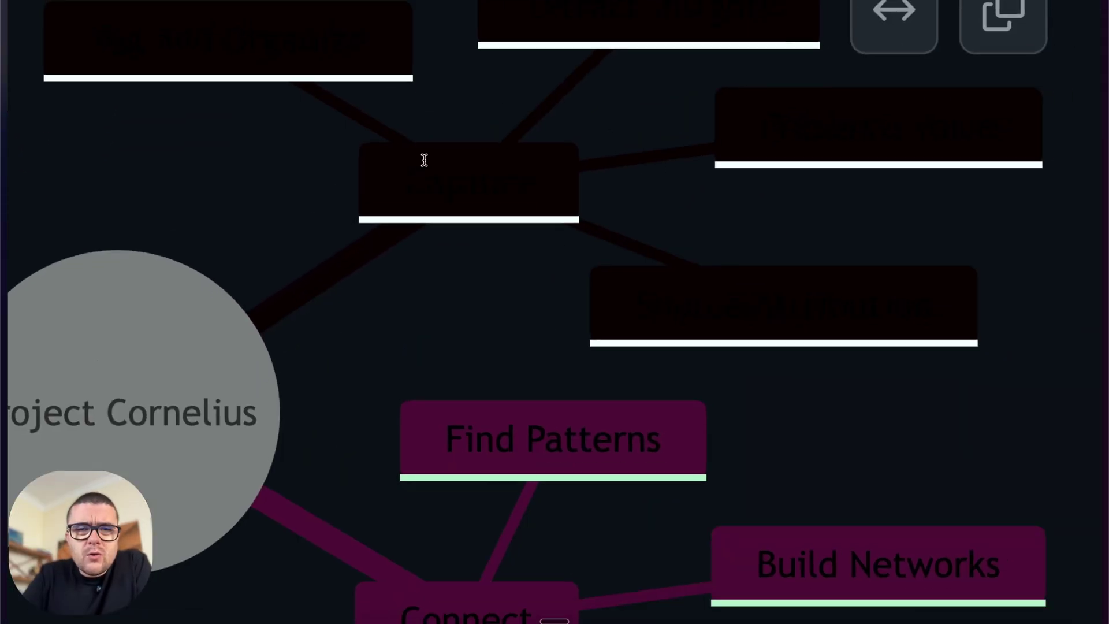
double_click(423, 172)
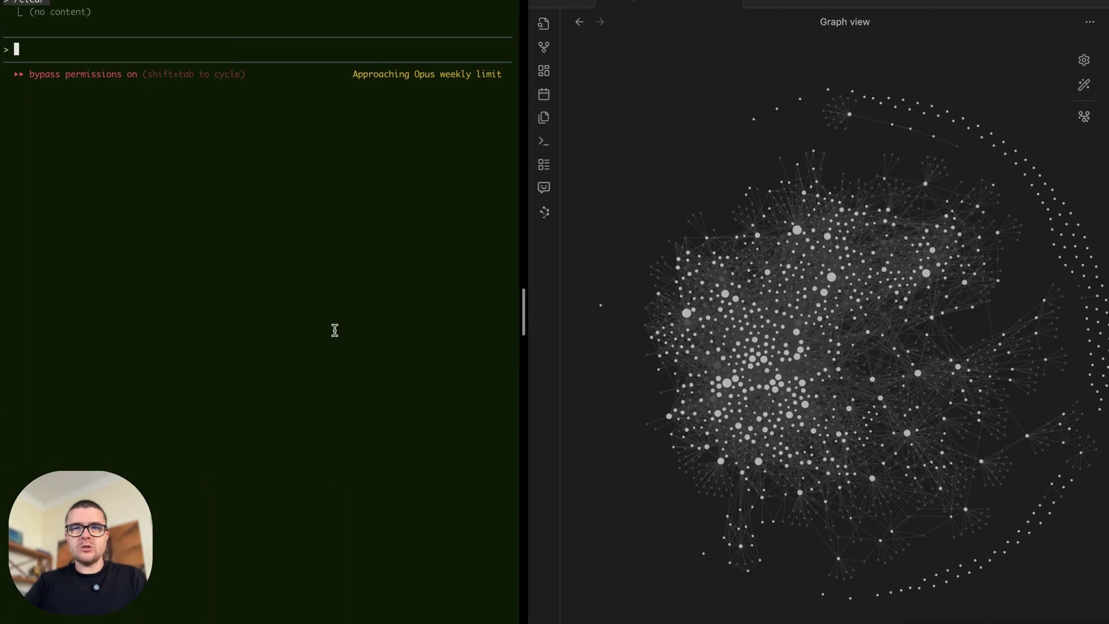
- Focus the Obsidian graph and replay its layout animation with the wand button
left_click(1083, 87)
left_click(1085, 88)
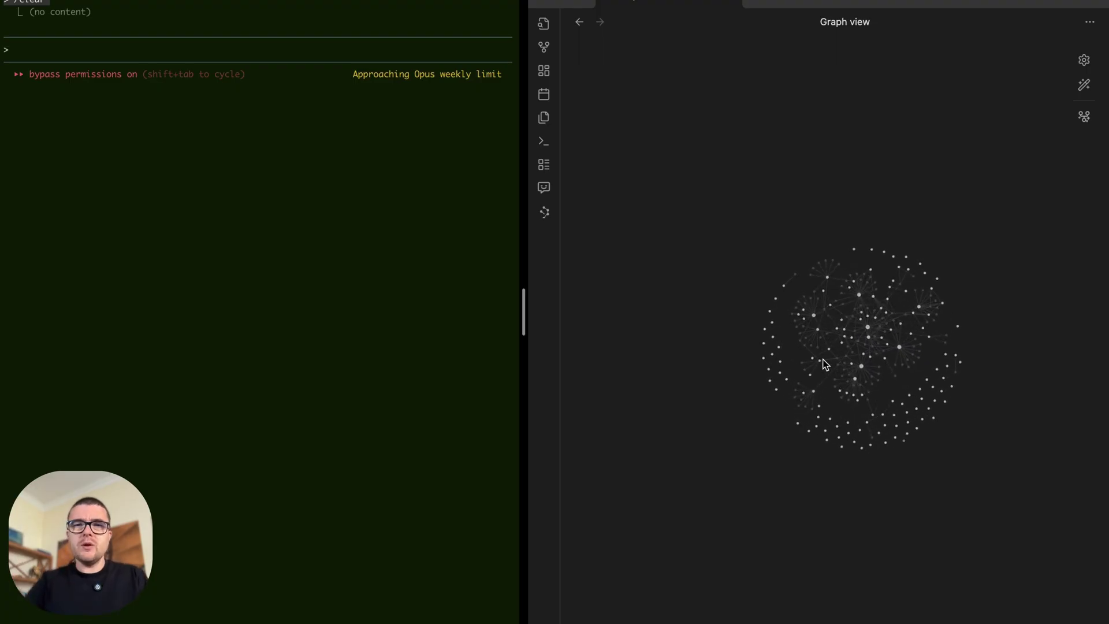
left_click(577, 3)
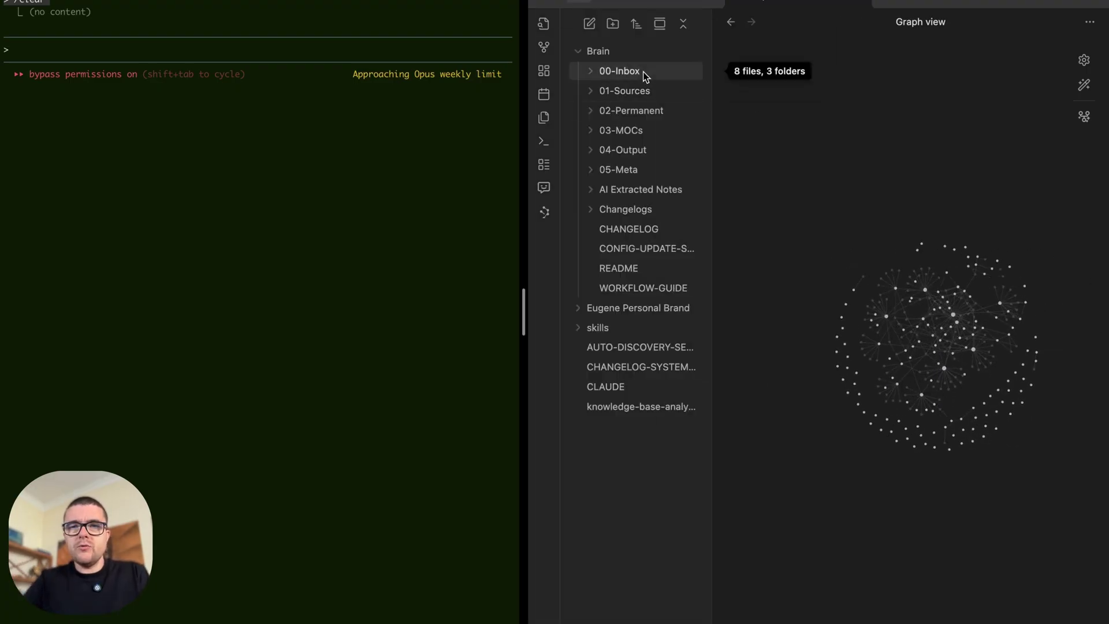
left_click(591, 113)
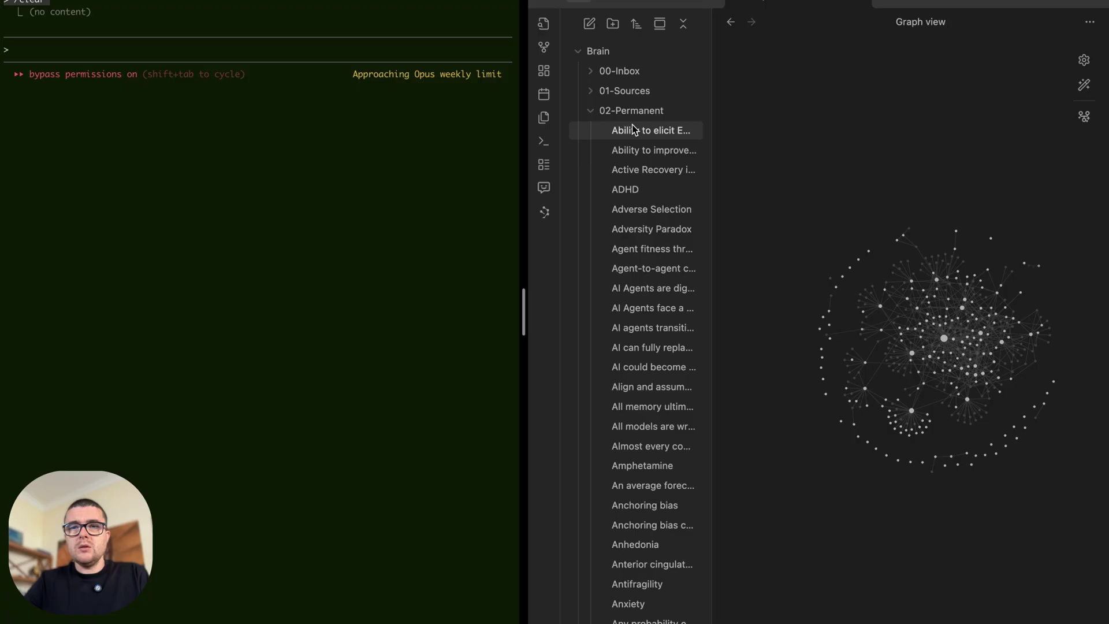
left_click(657, 332)
scroll(818, 382, "down", 20)
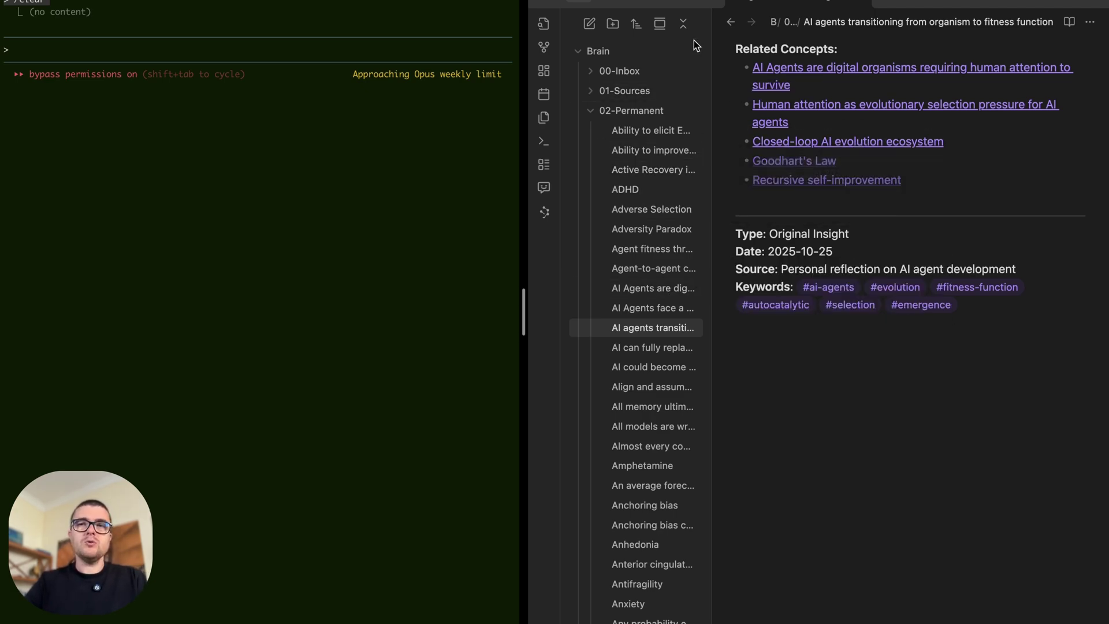
left_click(610, 3)
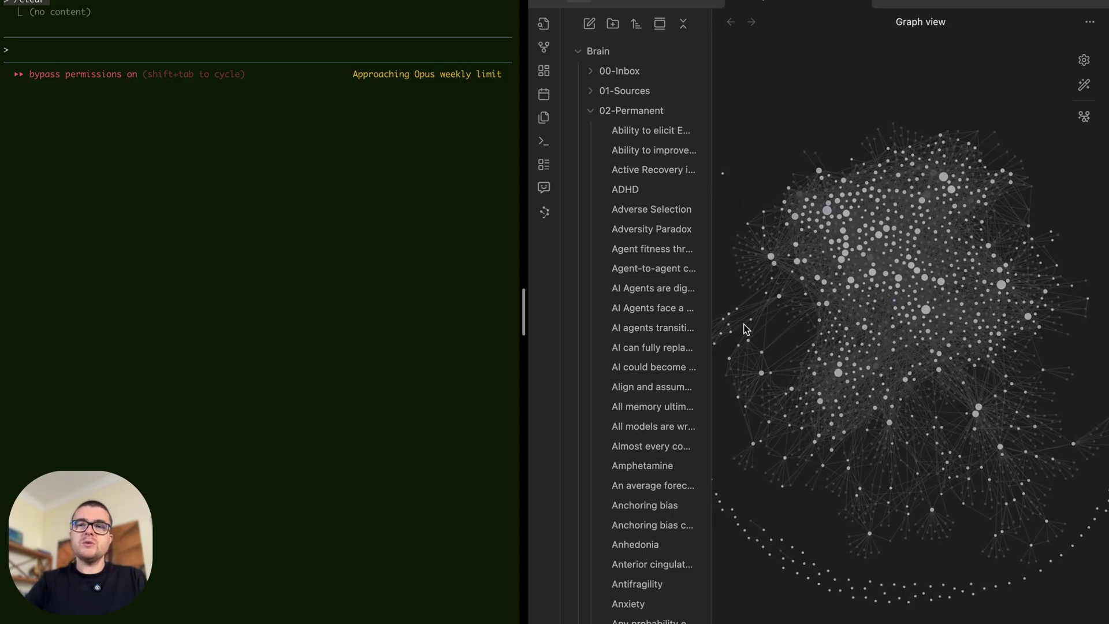
left_click(698, 2)
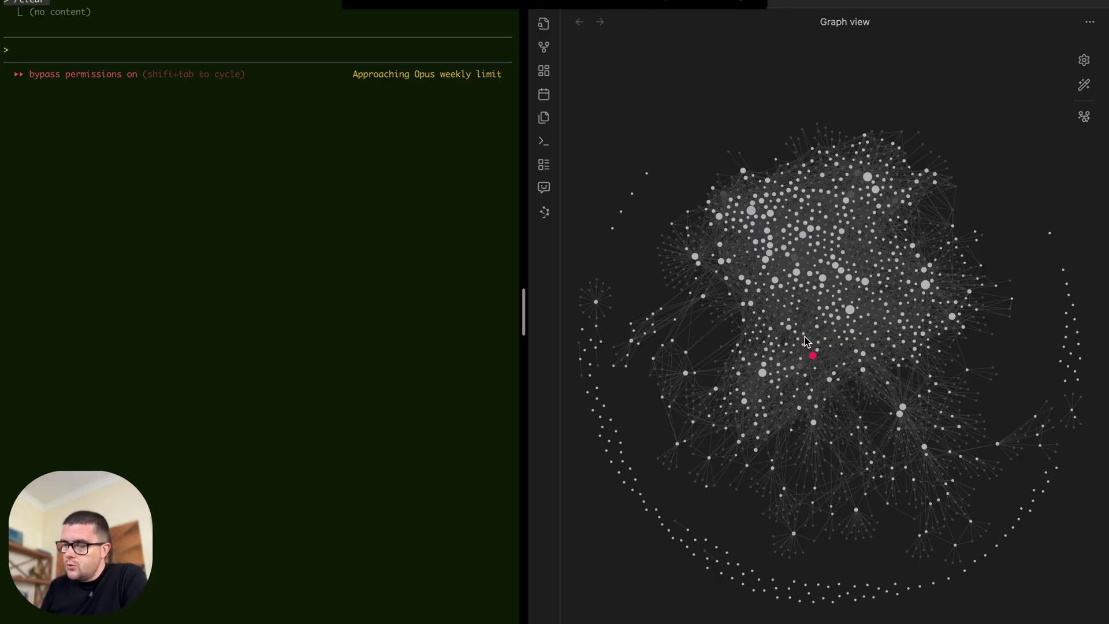
- Write KB with an arrow, a search label beneath it, and a hooked list of notes 1–3 in red
mouse_move(78, 278)
left_mouse_down()
mouse_move(180, 151)
mouse_move(218, 169)
left_mouse_up()
mouse_move(242, 124)
left_mouse_down()
mouse_move(243, 176)
mouse_move(266, 166)
left_mouse_up()
mouse_move(265, 123)
left_mouse_down()
mouse_move(283, 128)
mouse_move(287, 173)
left_mouse_up()
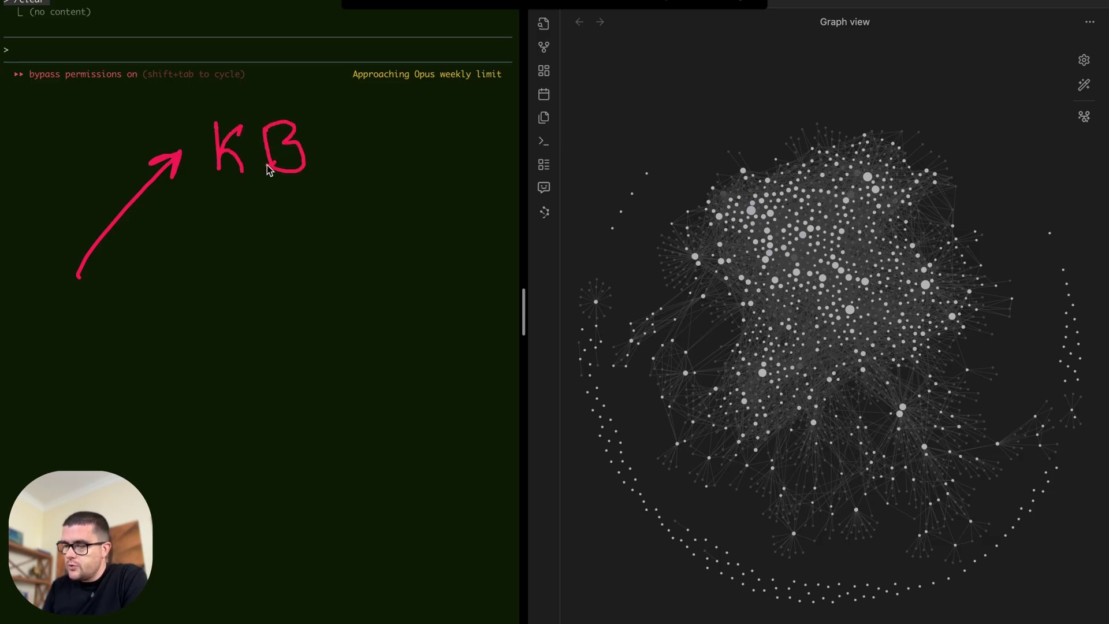
mouse_move(238, 230)
left_mouse_down()
mouse_move(224, 255)
mouse_move(287, 255)
mouse_move(304, 268)
mouse_move(267, 318)
mouse_move(297, 314)
mouse_move(300, 407)
left_mouse_up()
left_click_drag(302, 308, 335, 287)
left_click_drag(345, 287, 341, 310)
left_click_drag(366, 267, 369, 309)
left_click_drag(360, 287, 406, 301)
mouse_move(420, 280)
left_mouse_down()
mouse_move(429, 269)
mouse_move(428, 298)
left_mouse_up()
left_click_drag(312, 364, 364, 338)
left_click_drag(386, 314, 379, 351)
left_click_drag(366, 338, 445, 335)
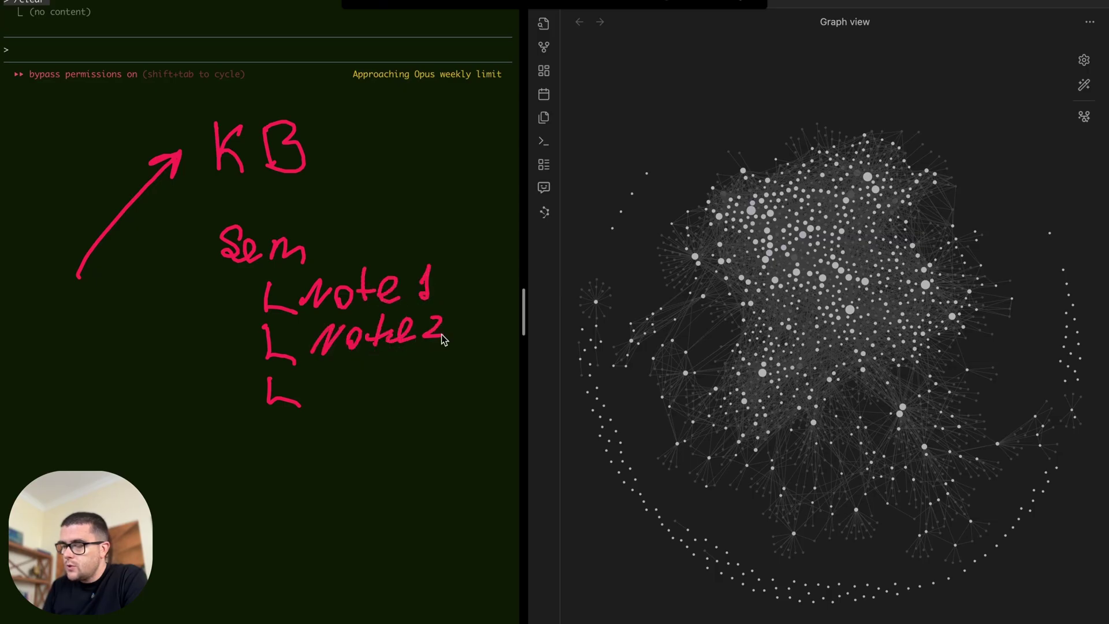
mouse_move(316, 399)
left_mouse_down()
mouse_move(327, 381)
mouse_move(360, 376)
mouse_move(388, 399)
left_mouse_up()
left_click_drag(378, 386, 463, 379)
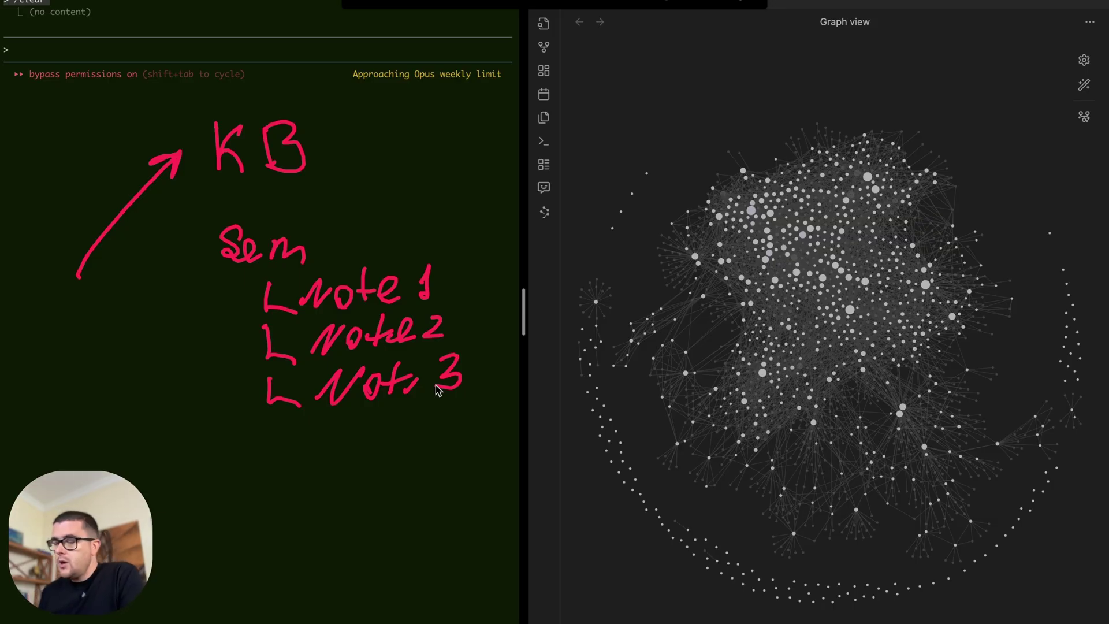
- Draw lines from note 1 to three circled graph nodes, box KB and underline note 1
left_click_drag(455, 275, 633, 209)
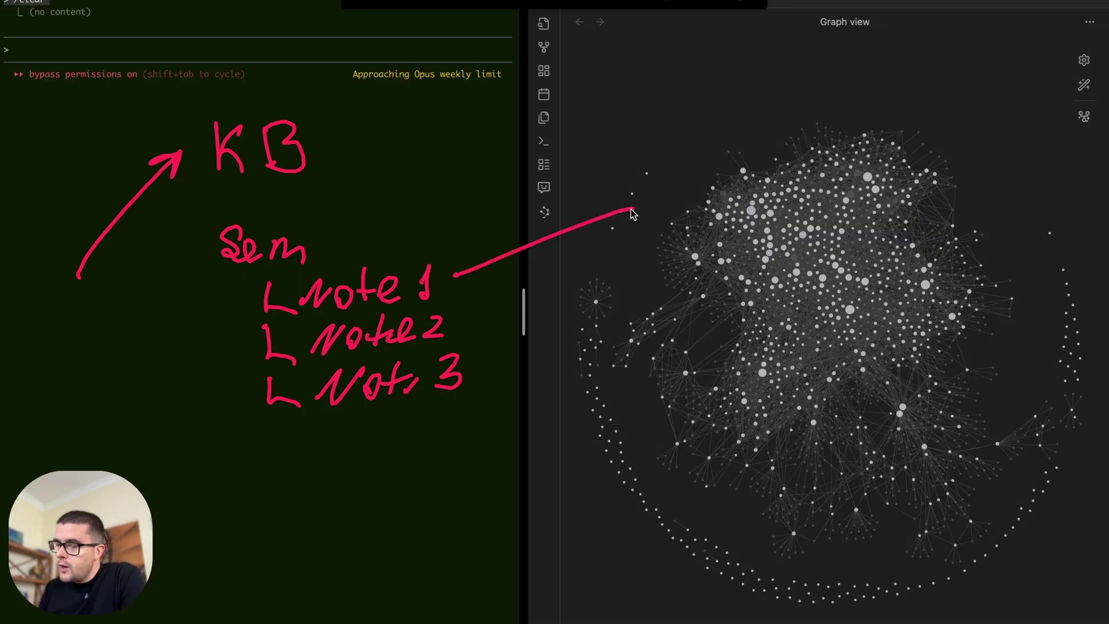
mouse_move(501, 236)
left_mouse_down()
mouse_move(505, 192)
mouse_move(523, 228)
mouse_move(533, 180)
left_mouse_up()
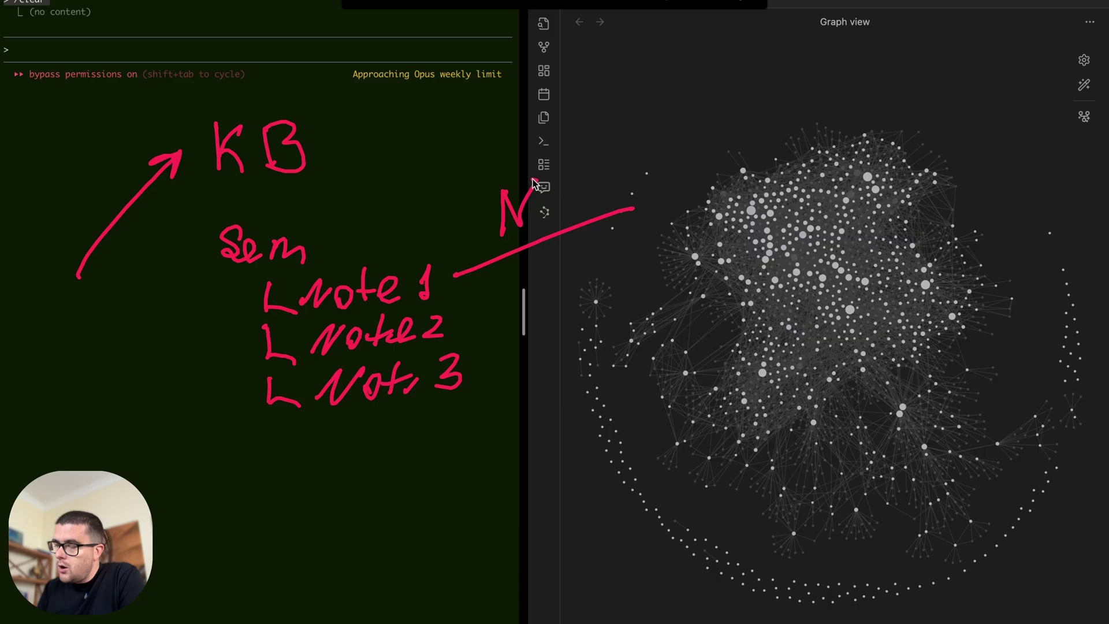
left_click(638, 226)
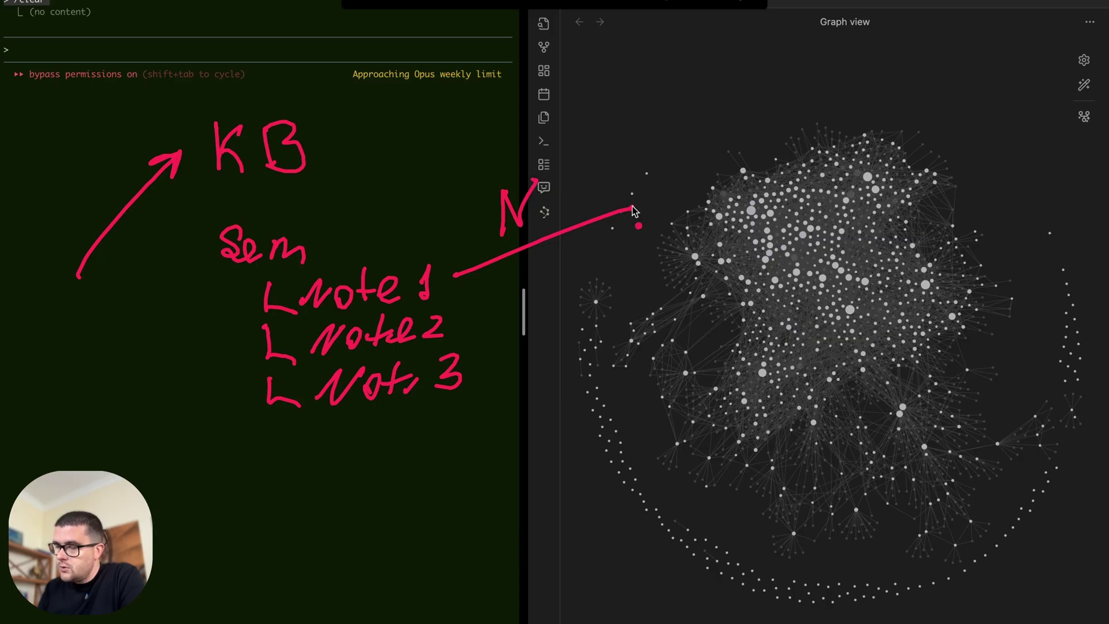
mouse_move(457, 276)
left_mouse_down()
mouse_move(655, 263)
mouse_move(681, 341)
left_mouse_up()
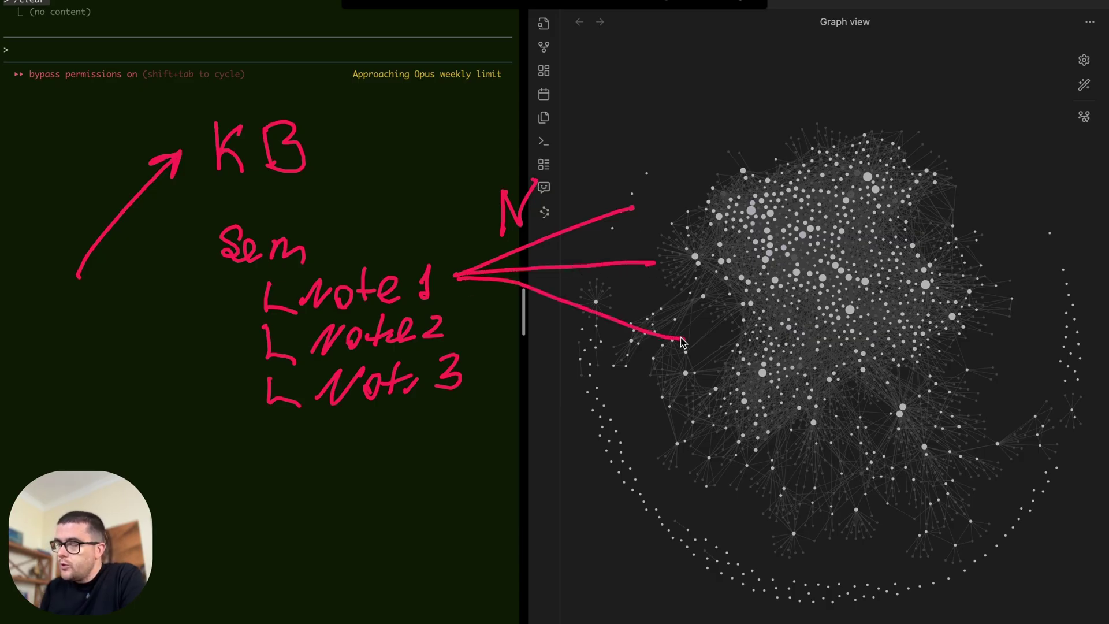
mouse_move(681, 196)
left_mouse_down()
mouse_move(641, 184)
mouse_move(631, 199)
left_mouse_up()
mouse_move(658, 252)
left_mouse_down()
mouse_move(656, 263)
mouse_move(670, 238)
mouse_move(651, 264)
left_mouse_up()
mouse_move(682, 325)
left_mouse_down()
mouse_move(707, 355)
mouse_move(683, 339)
left_mouse_up()
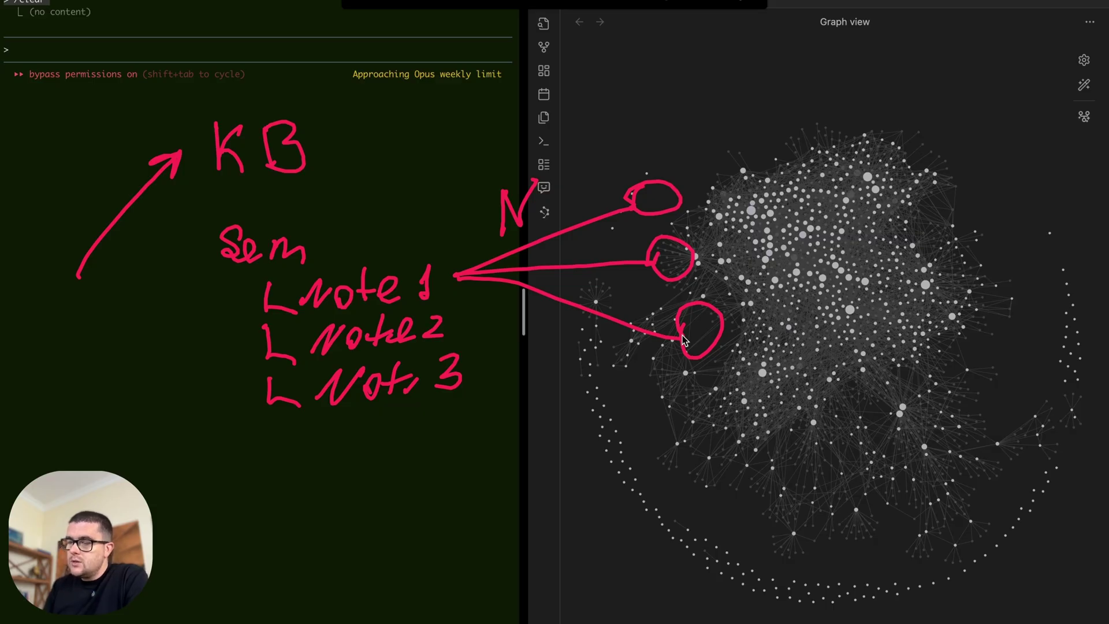
mouse_move(192, 114)
left_mouse_down()
mouse_move(207, 196)
mouse_move(328, 173)
mouse_move(209, 126)
mouse_move(189, 130)
left_mouse_up()
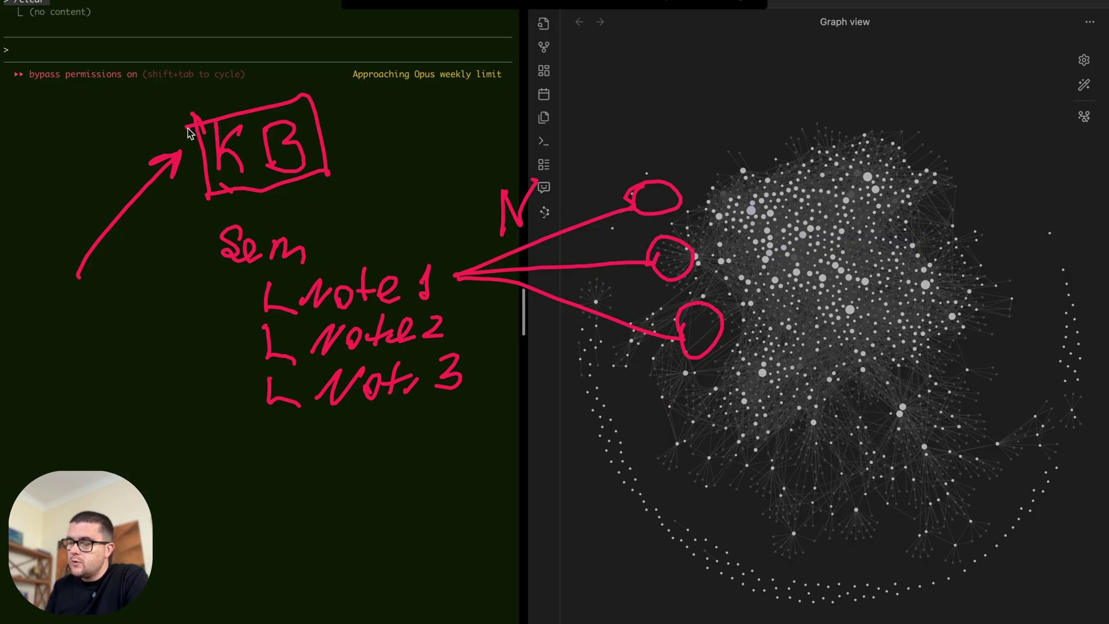
left_click_drag(299, 315, 435, 294)
mouse_move(607, 168)
left_mouse_down()
mouse_move(604, 193)
mouse_move(676, 375)
mouse_move(736, 225)
mouse_move(602, 184)
left_mouse_up()
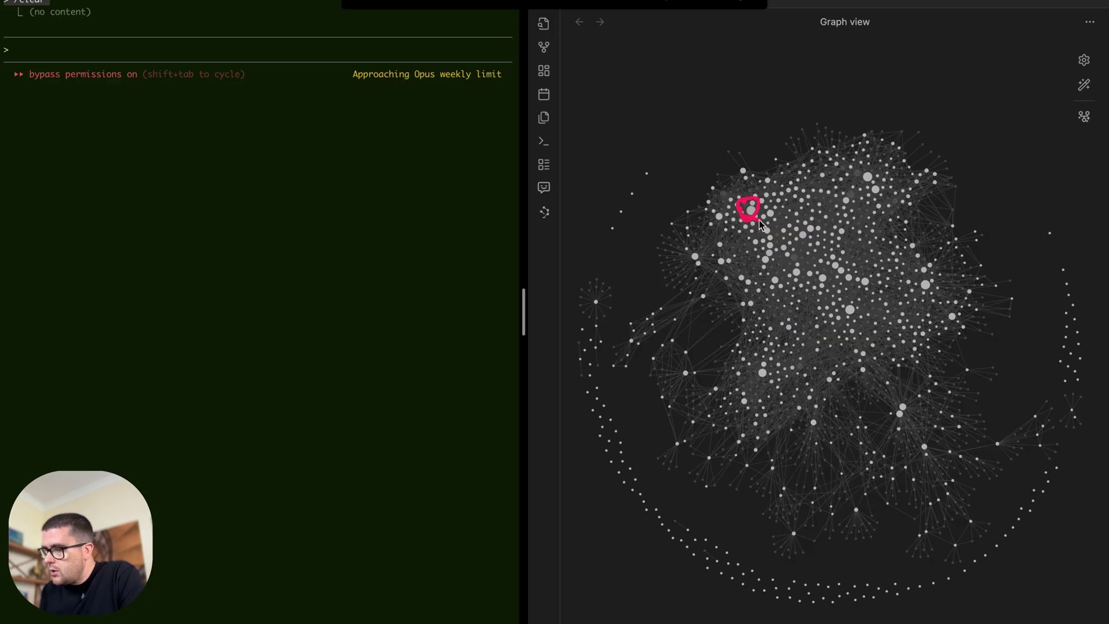
- Circle graph nodes and trace red links between distant ones, then clear all the drawings
left_click_drag(838, 318, 843, 311)
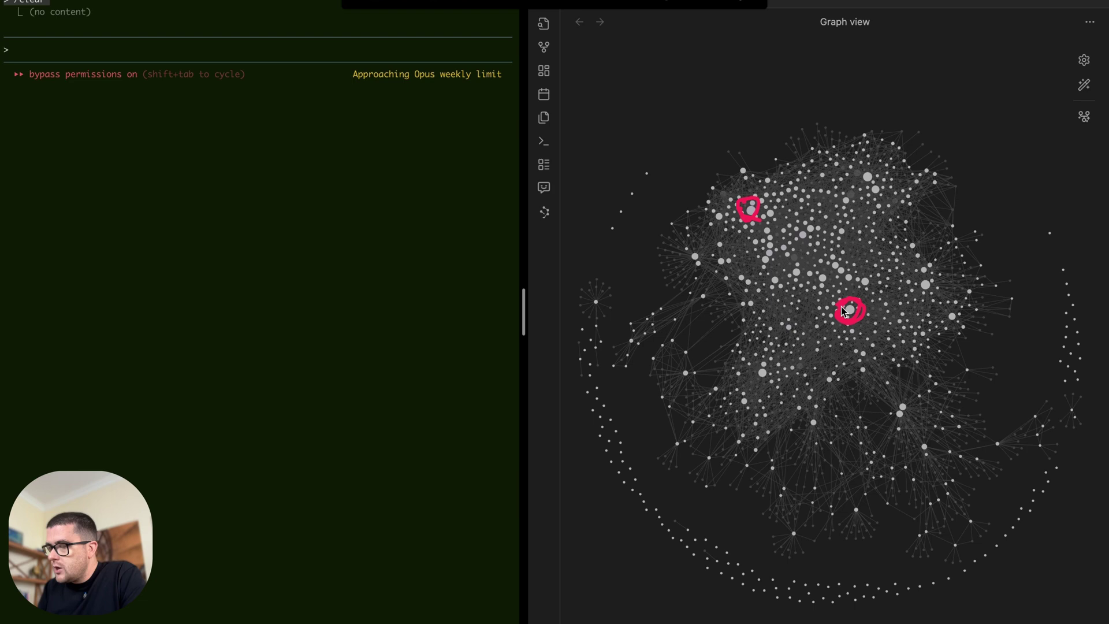
left_click_drag(829, 80, 763, 179)
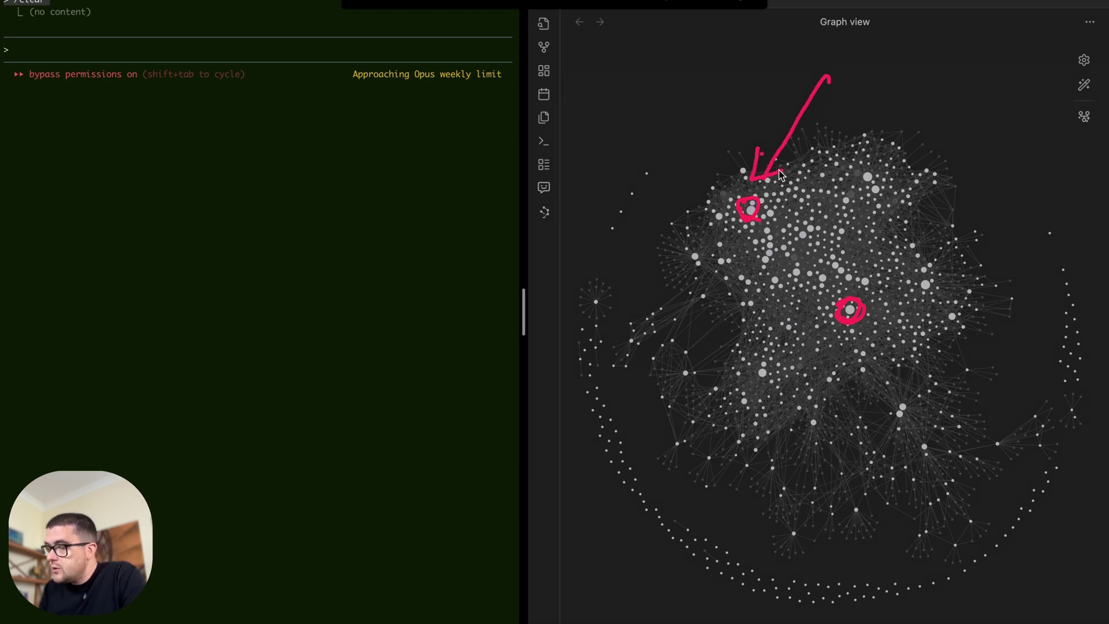
mouse_move(744, 218)
left_mouse_down()
mouse_move(733, 292)
mouse_move(782, 345)
mouse_move(832, 319)
left_mouse_up()
mouse_move(757, 215)
left_mouse_down()
mouse_move(831, 236)
mouse_move(963, 351)
mouse_move(909, 405)
mouse_move(945, 417)
left_mouse_up()
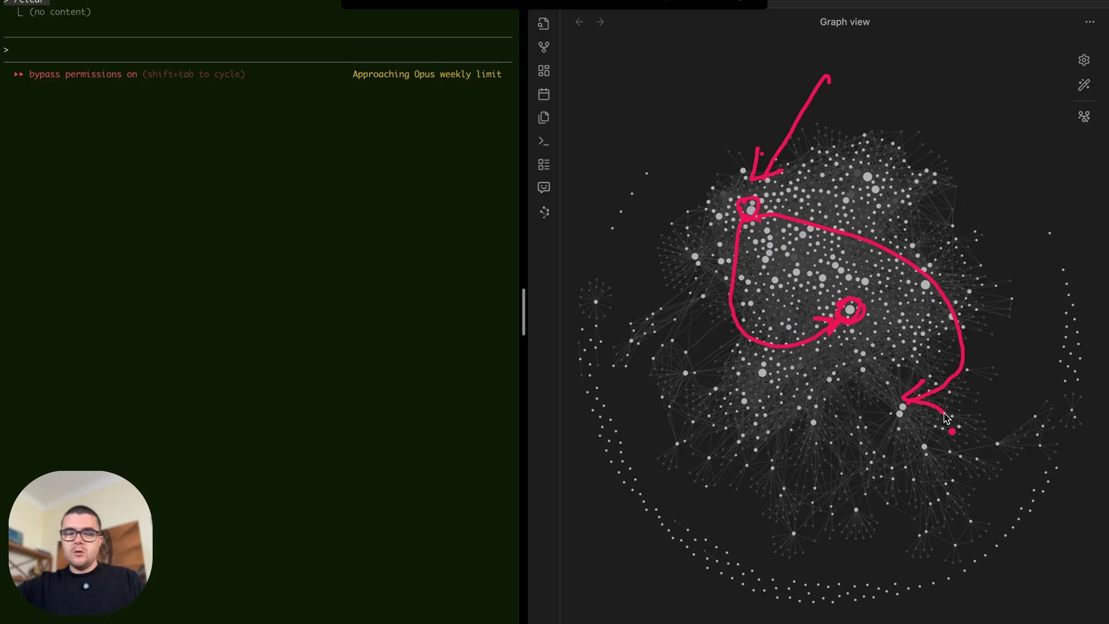
key("Escape")
left_click(236, 304)
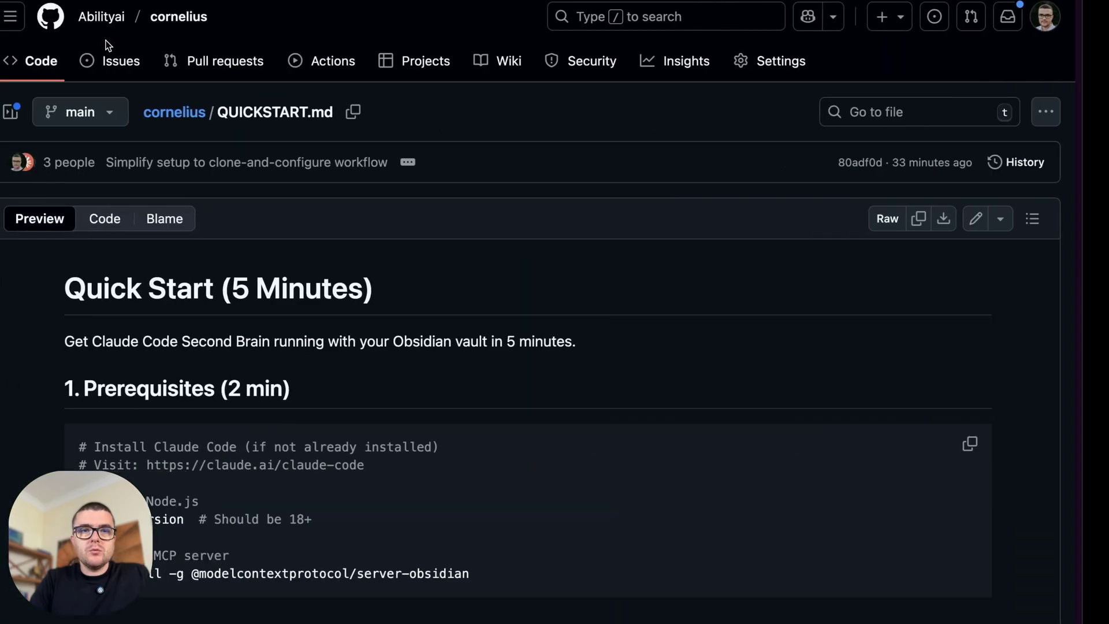
- Select the example VAULT_BASE_PATH /Users/yourname/Documents/YourVault in QUICKSTART.md section 3
scroll(334, 375, "down", 5)
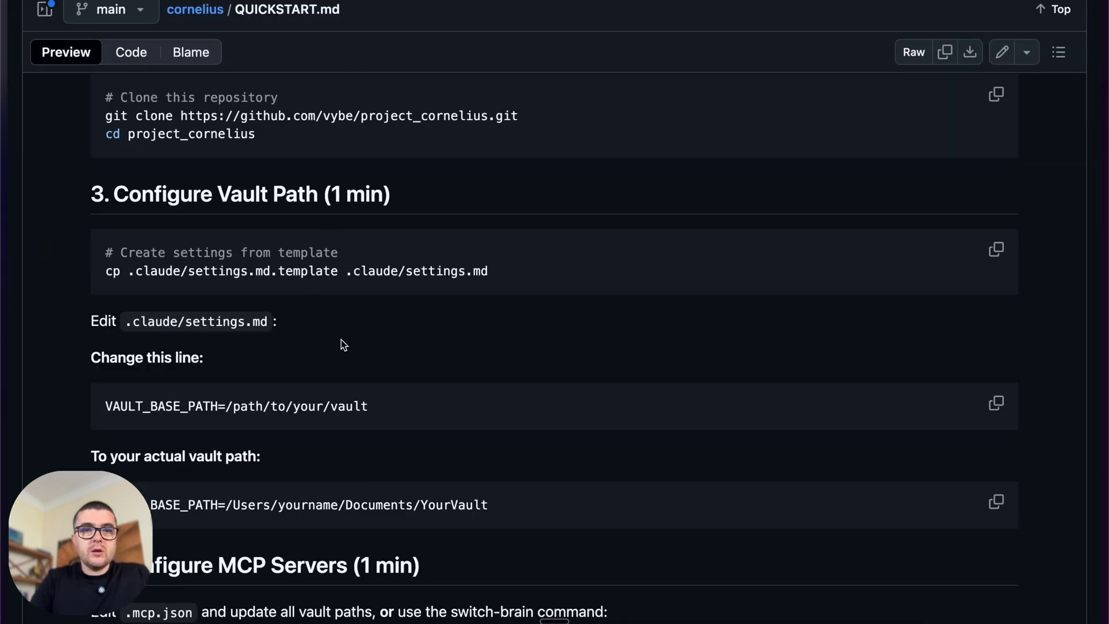
scroll(343, 345, "down", 3)
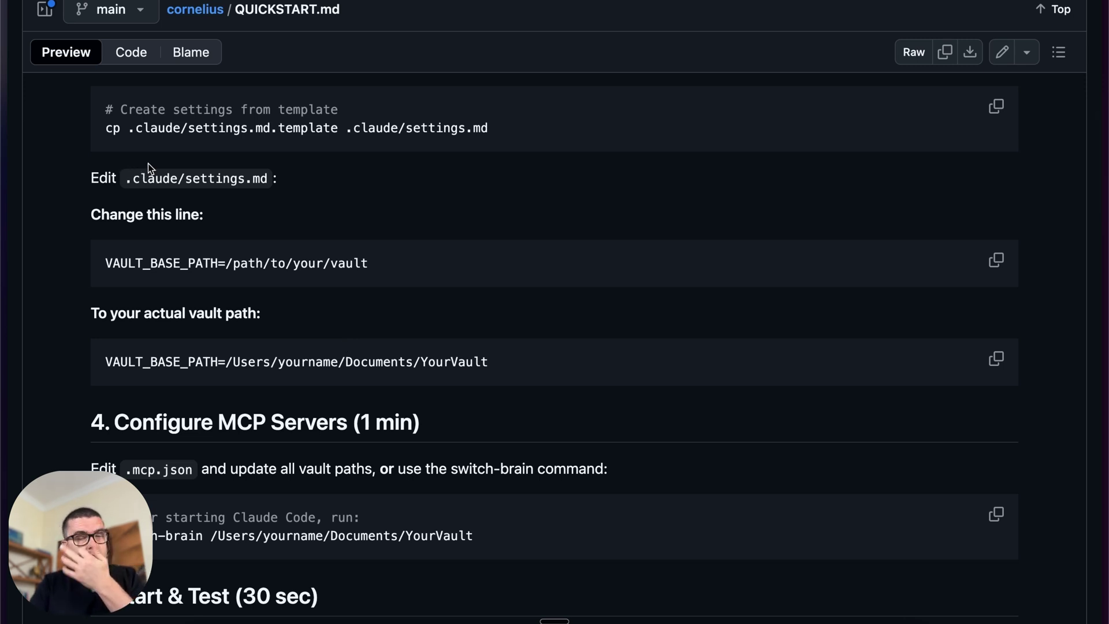
scroll(310, 216, "down", 2)
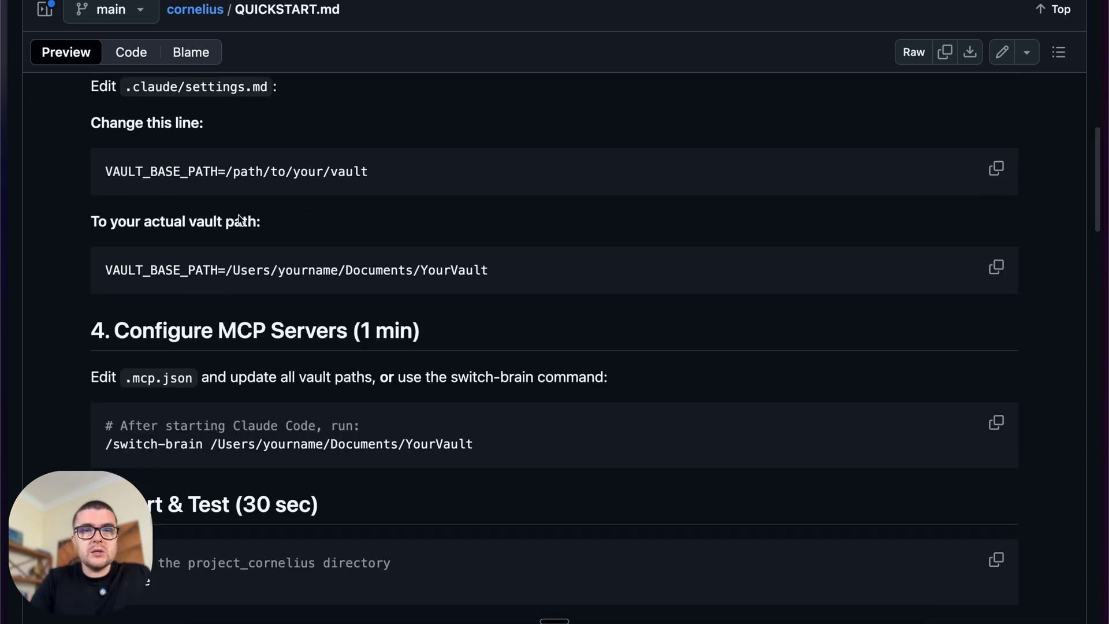
left_click_drag(231, 271, 500, 277)
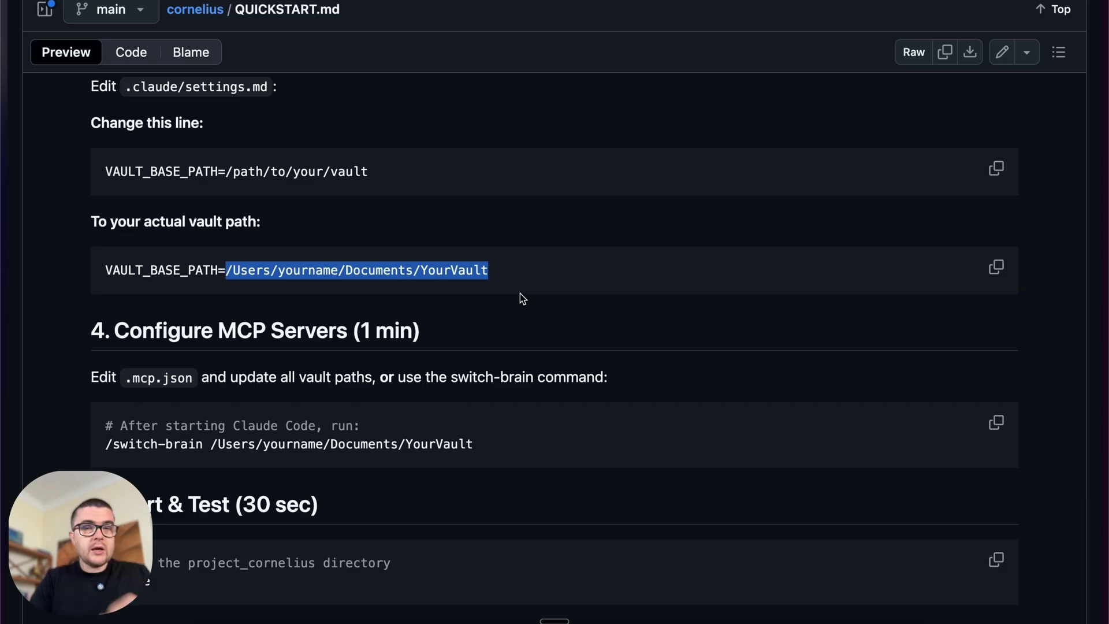
key("ctrl+Right")
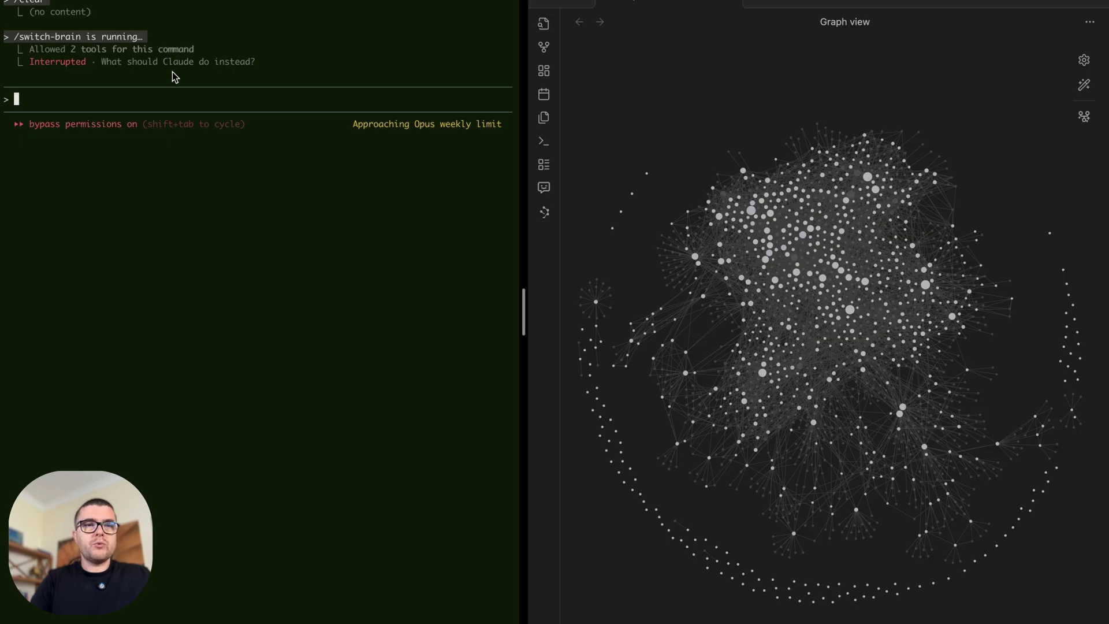
- Run /switch-brain in Claude Code with the pasted Cornelius Brain vault path as its argument
key("ctrl+Left")
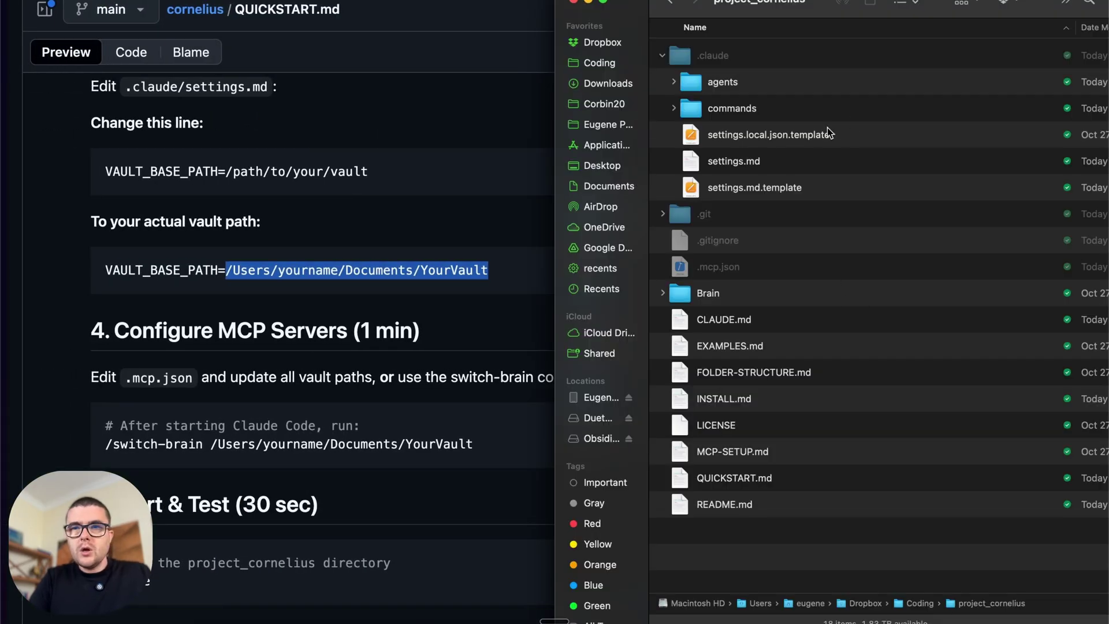
key("super+w")
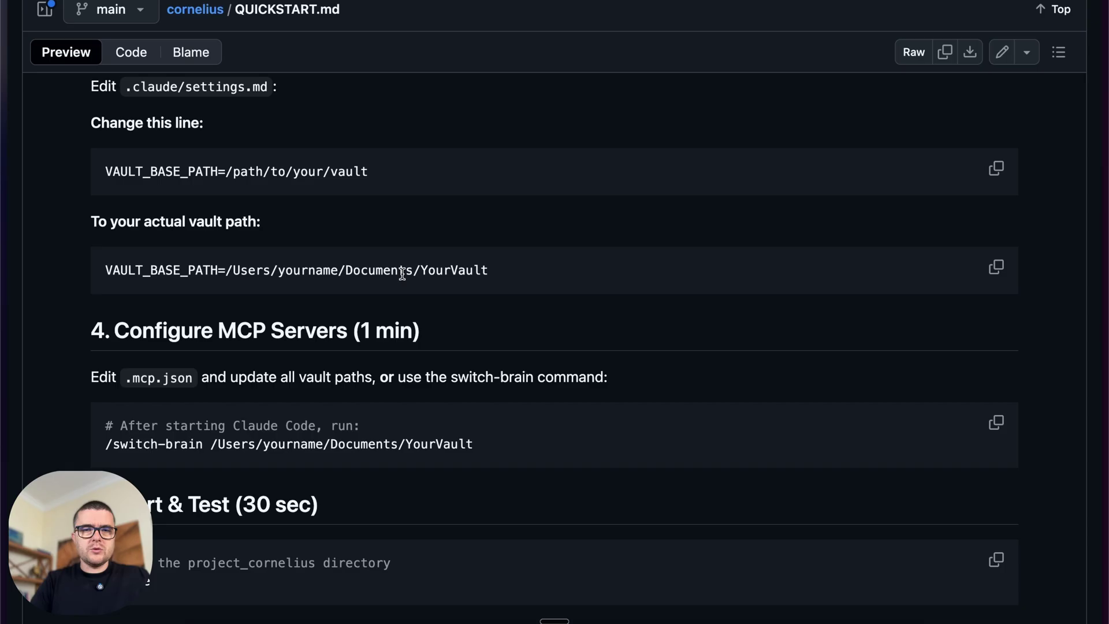
key("ctrl+Right")
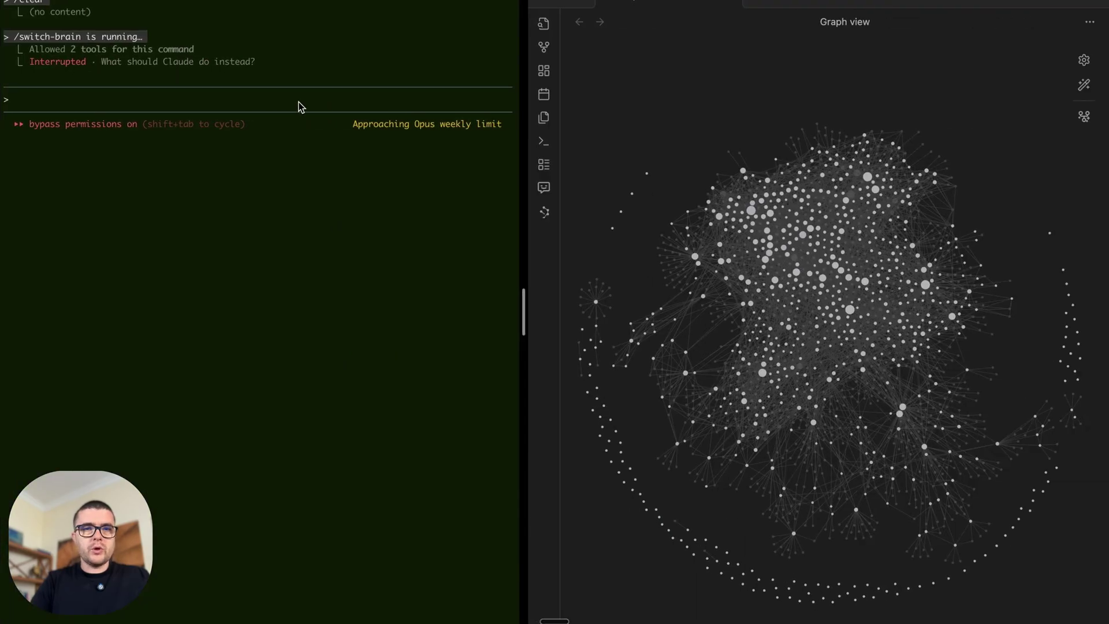
left_click(297, 101)
type("/swi")
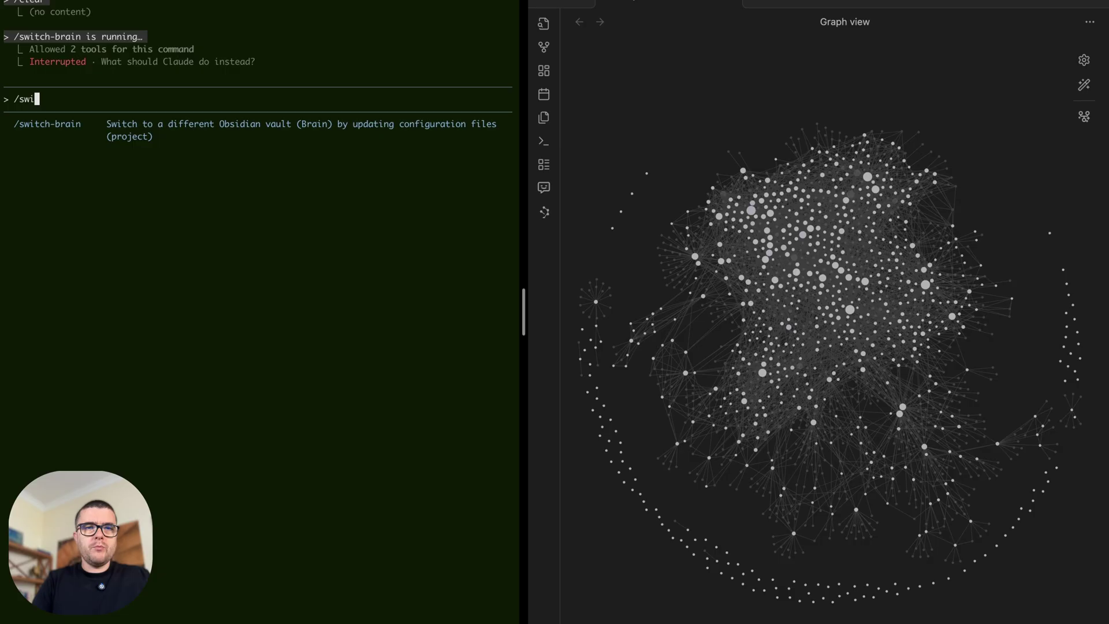
key("Tab")
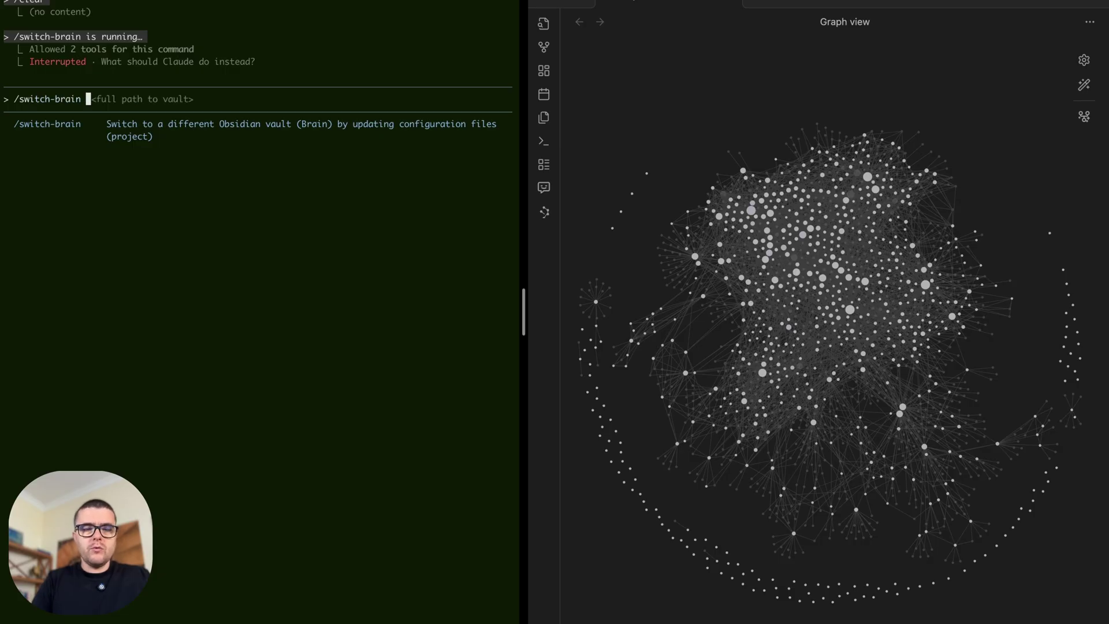
type("/Users/eugene/Dropbox/Cornelius/Brain")
key("Left")
key("Left")
key("Left")
key("Left")
key("Left")
key("Left")
key("Left")
key("Left")
key("Left")
key("Left")
key("Left")
key("Left")
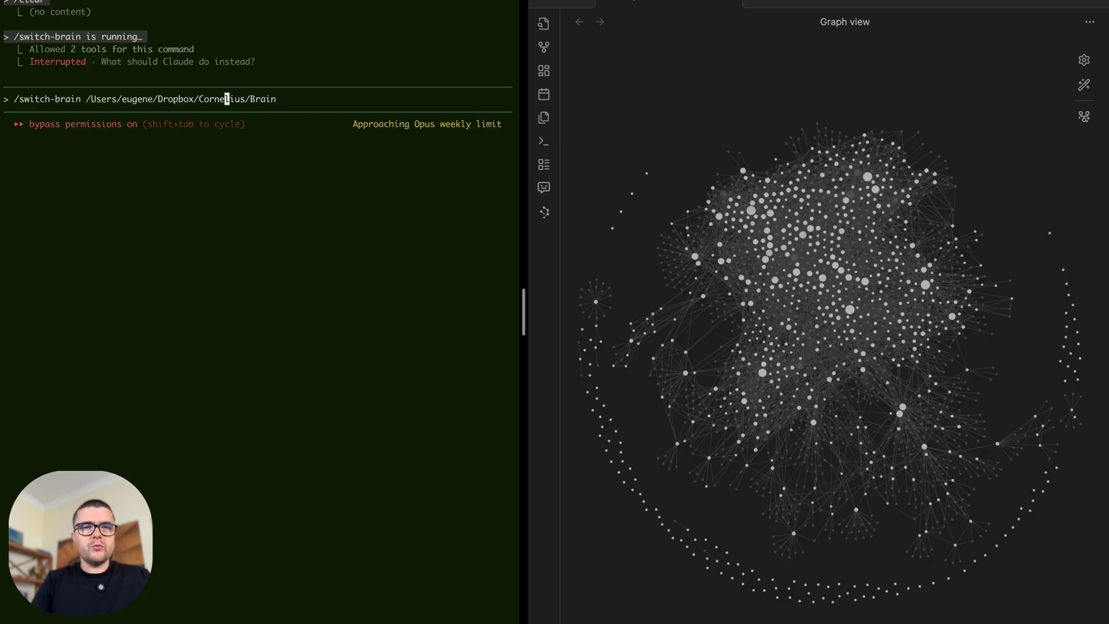
key("Return")
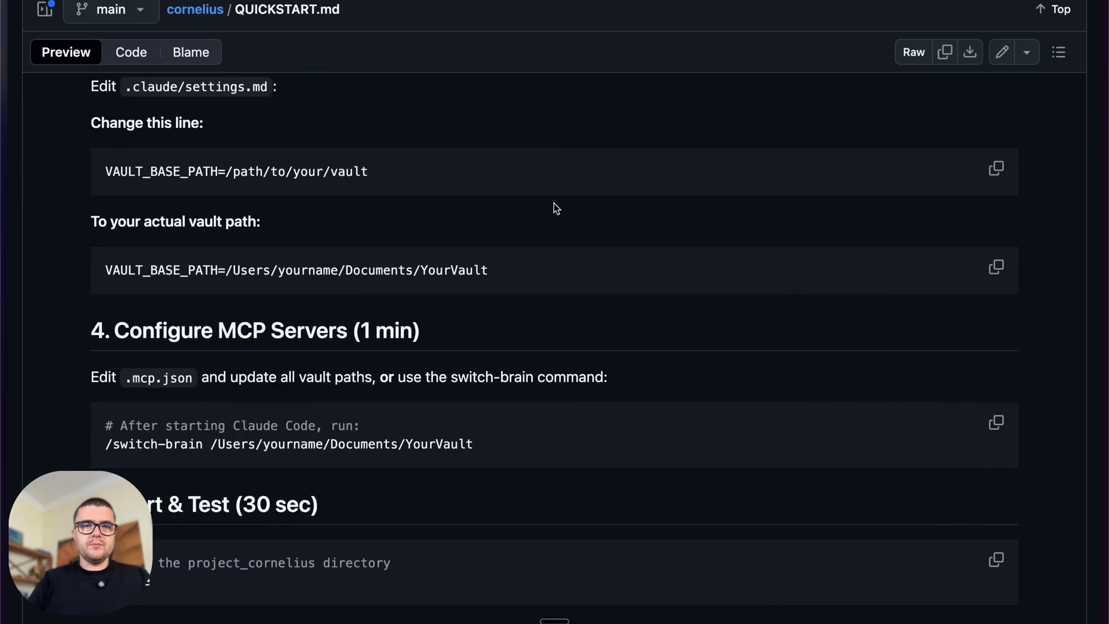
- Go back to the cornelius README and scroll up to the repository header and file list
key("super+bracketleft")
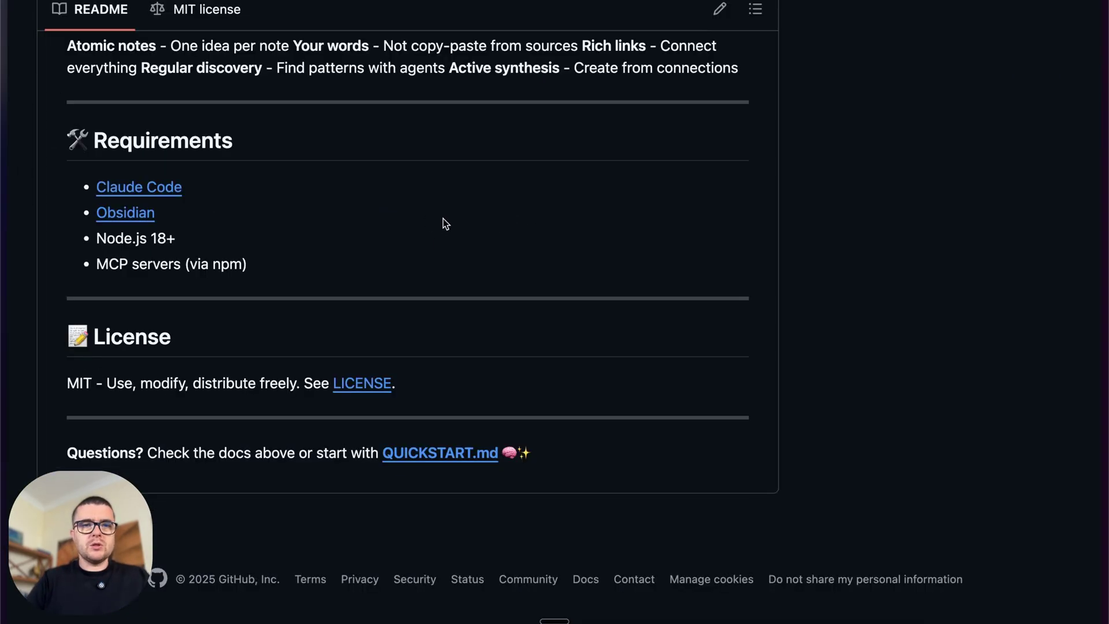
scroll(442, 218, "up", 20)
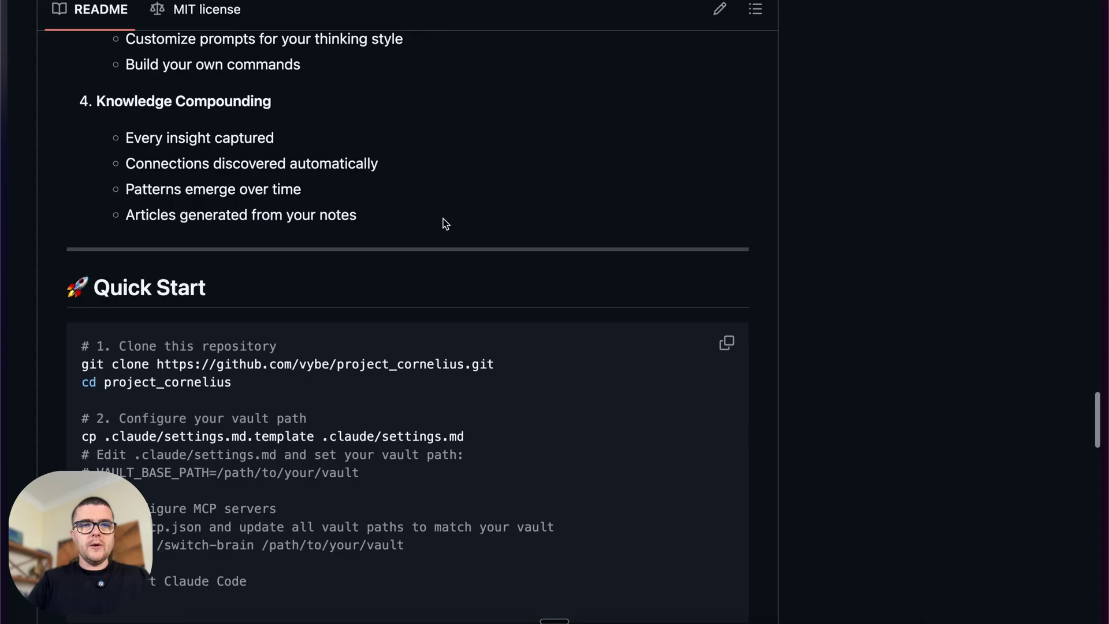
scroll(443, 218, "up", 20)
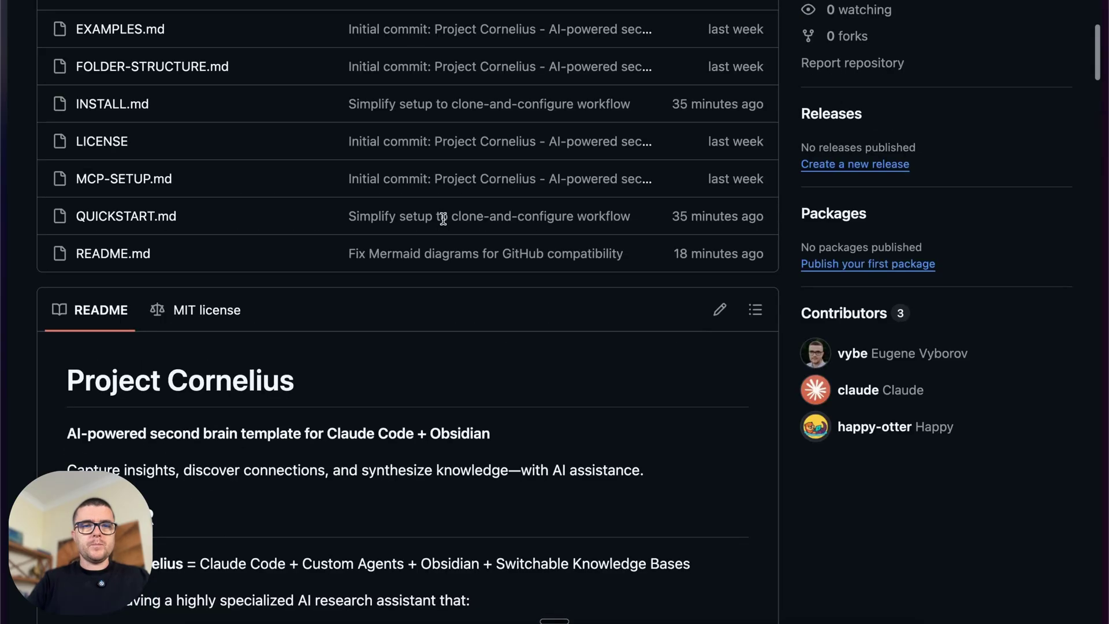
scroll(443, 224, "down", 8)
scroll(443, 224, "up", 9)
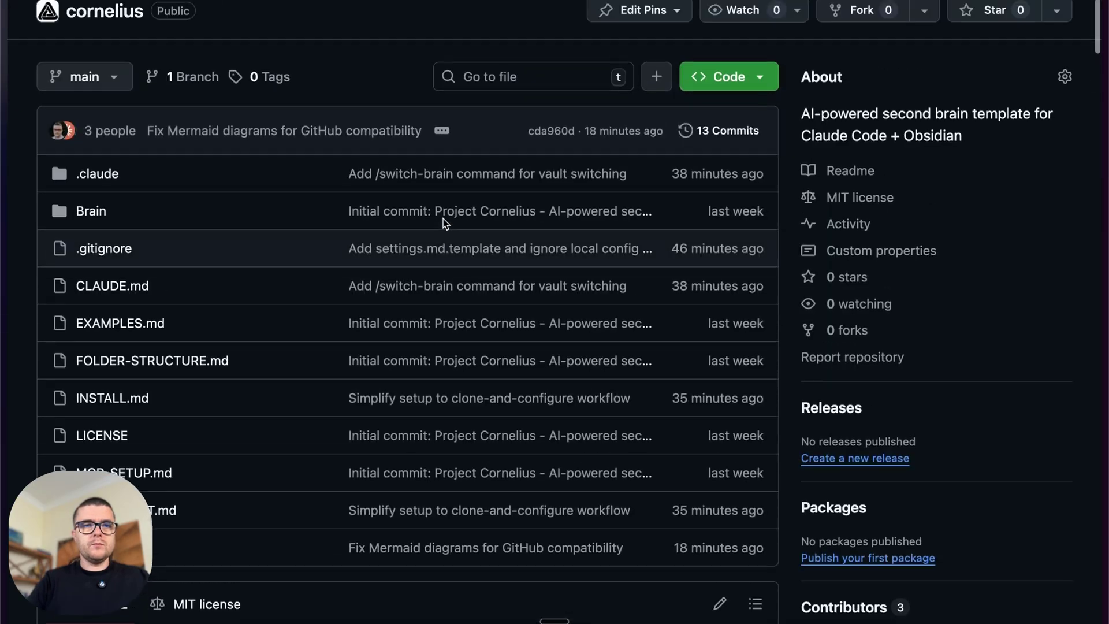
scroll(444, 219, "down", 1)
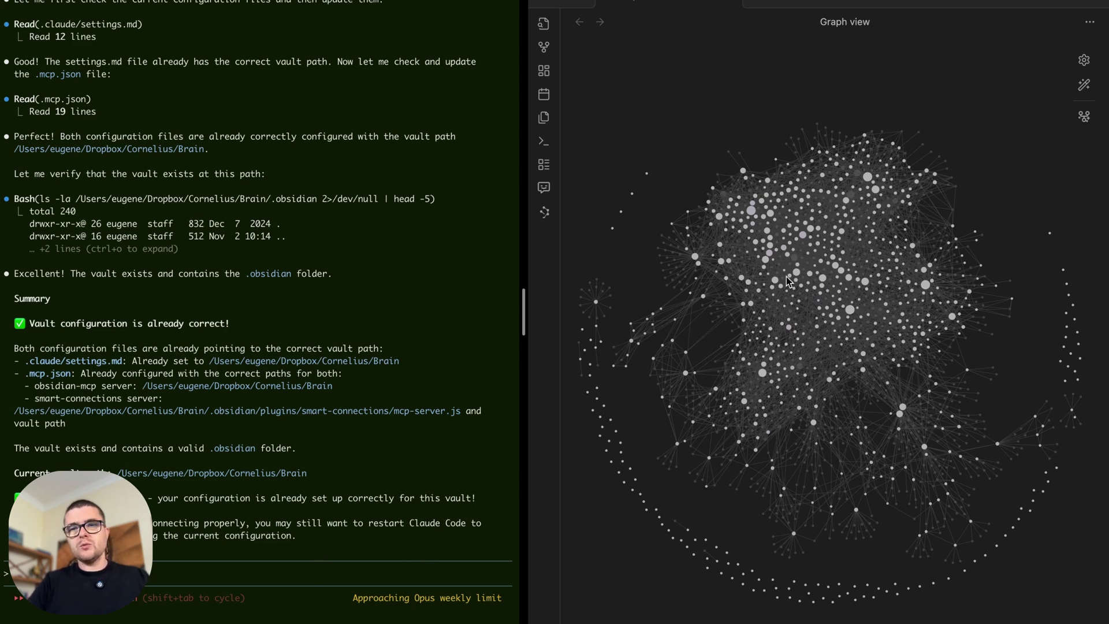
- Quit Claude Code with /exit and recall the happy --dangerously-skip-permissions launch command
type("/")
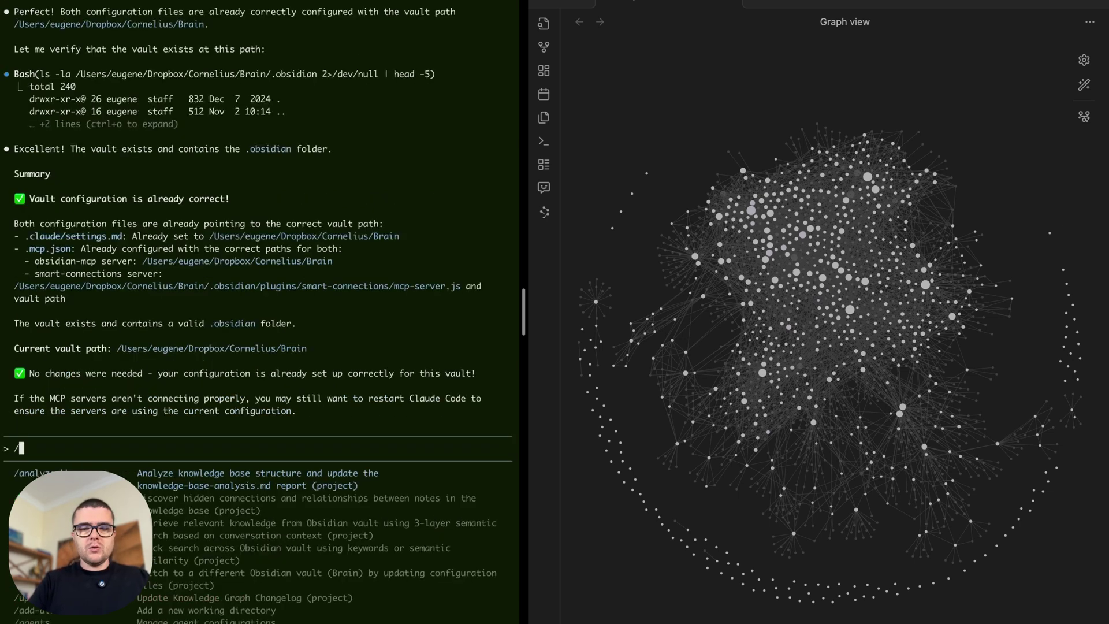
type("exit")
key("Return")
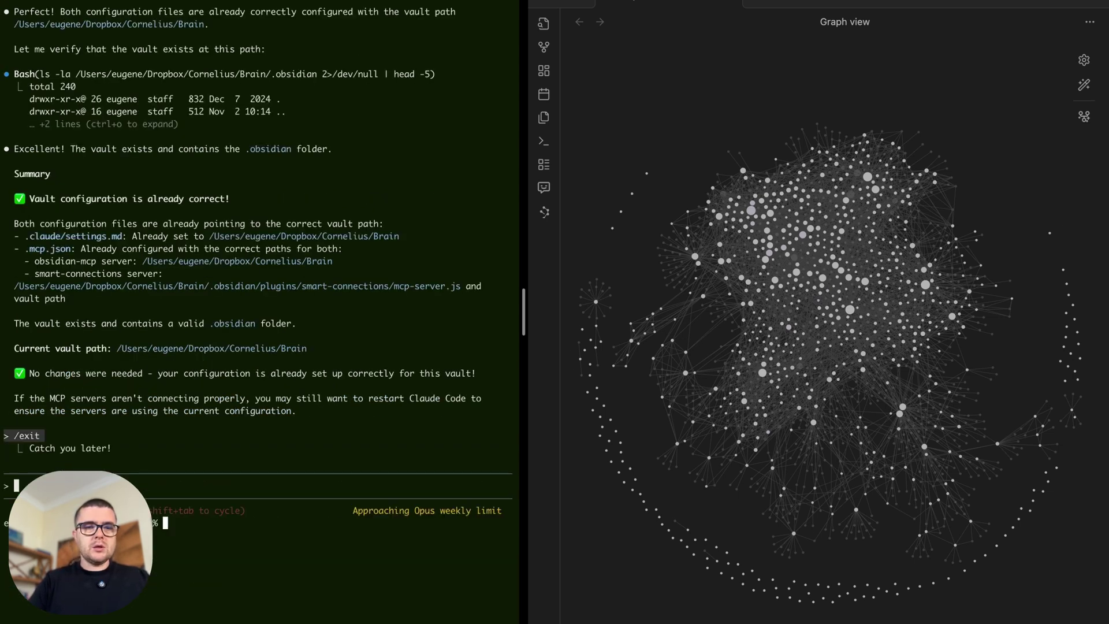
key("Up")
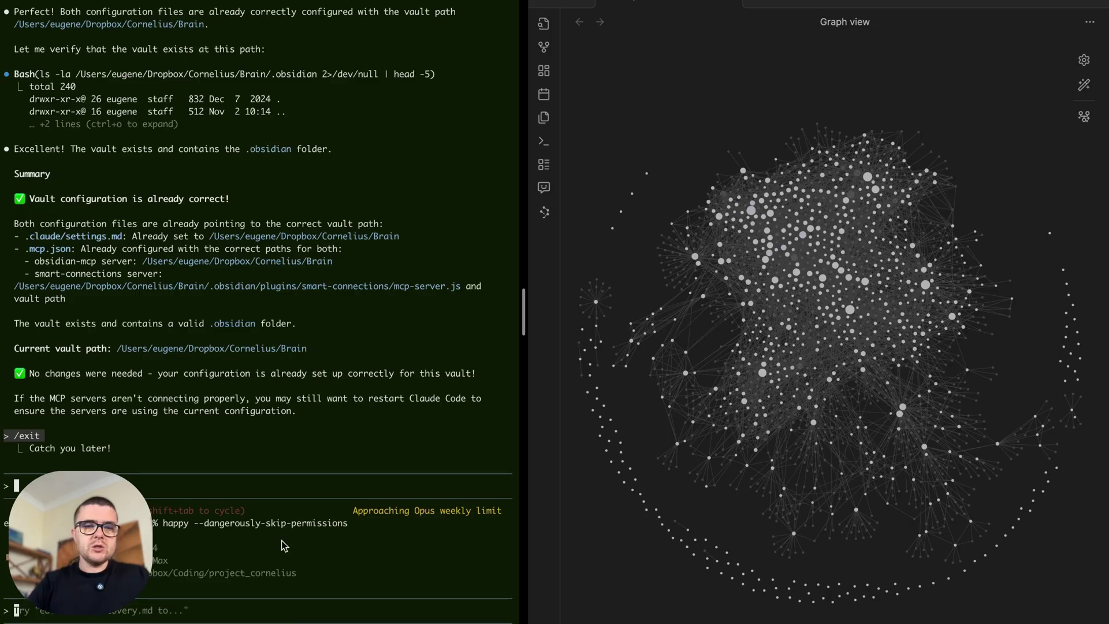
- Switch the model to Default (Sonnet 4.5) with /model
type("/mo")
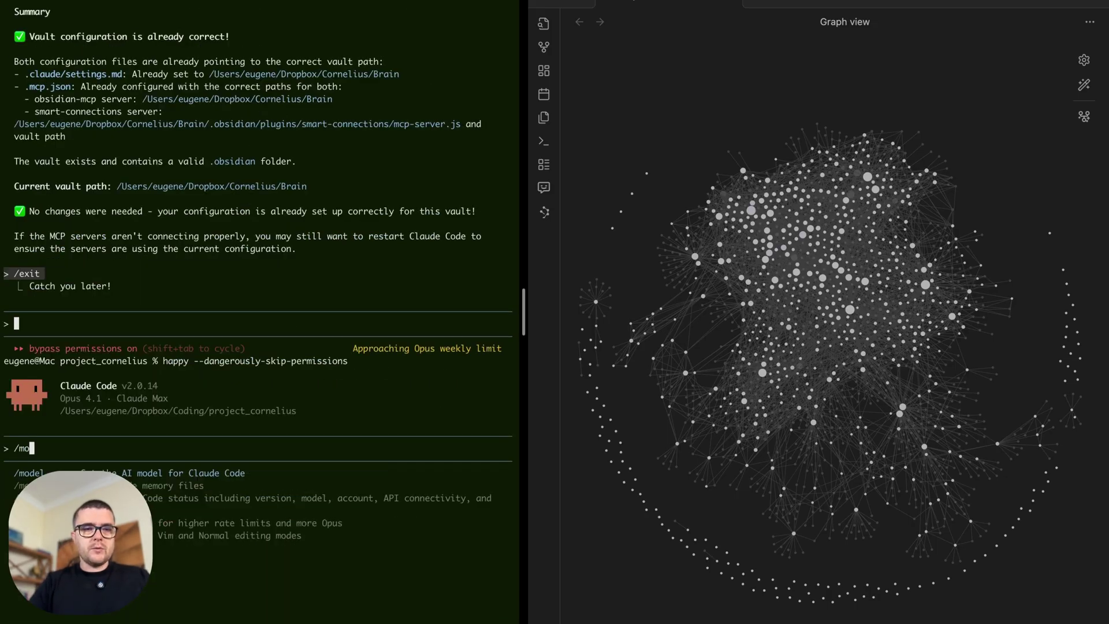
key("Tab")
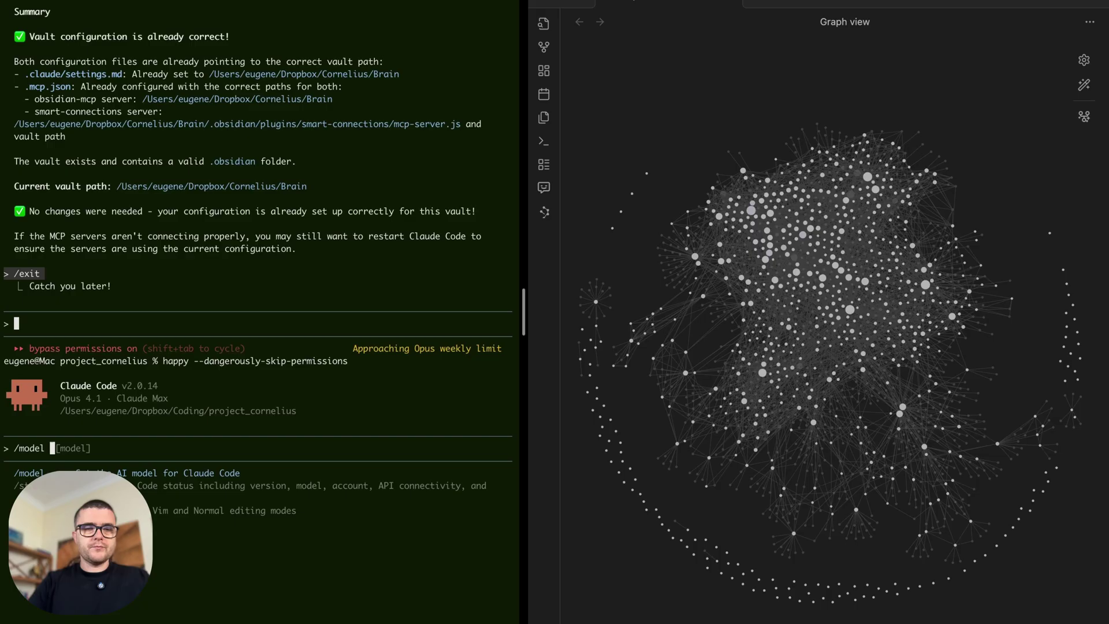
key("Return")
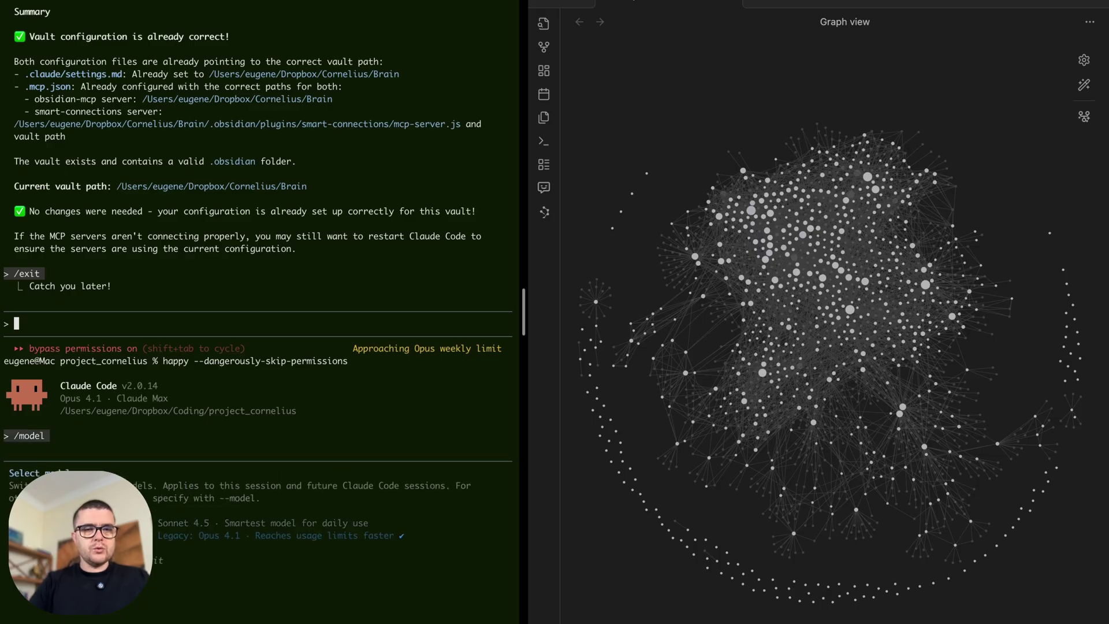
key("Up")
key("Return")
- Clear the conversation history with /clear and turn thinking mode on
type("/clear")
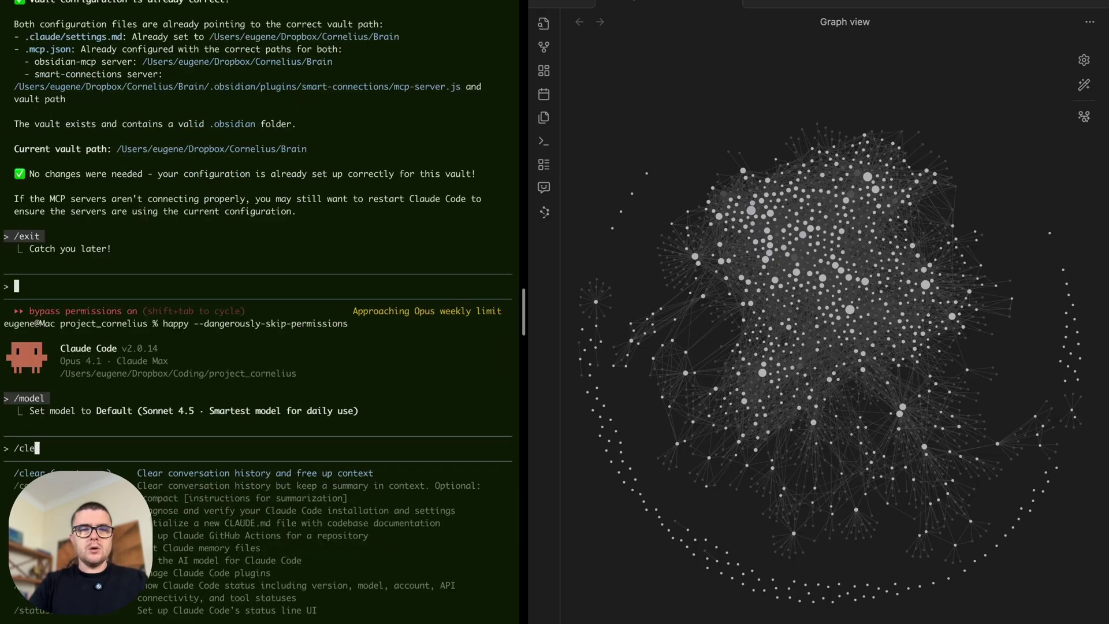
key("Return")
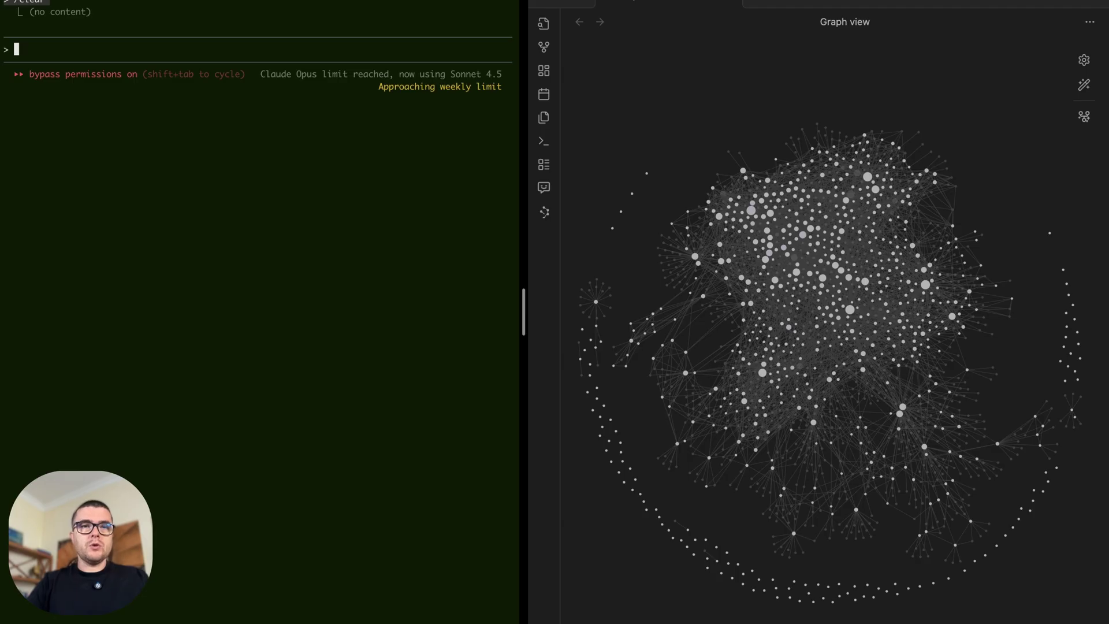
key("Tab")
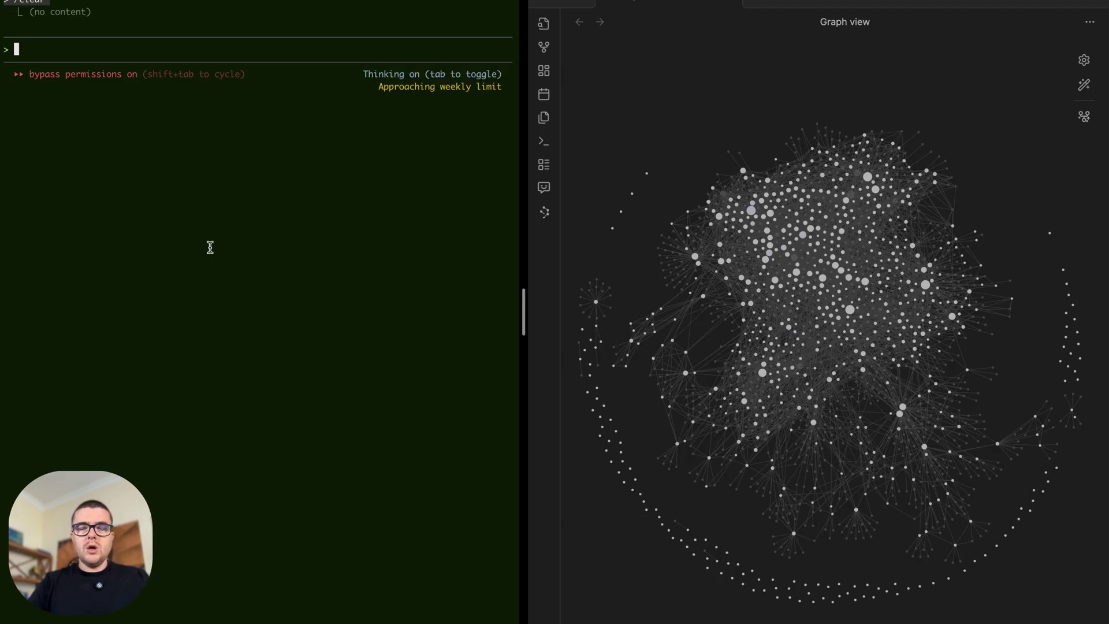
type("/")
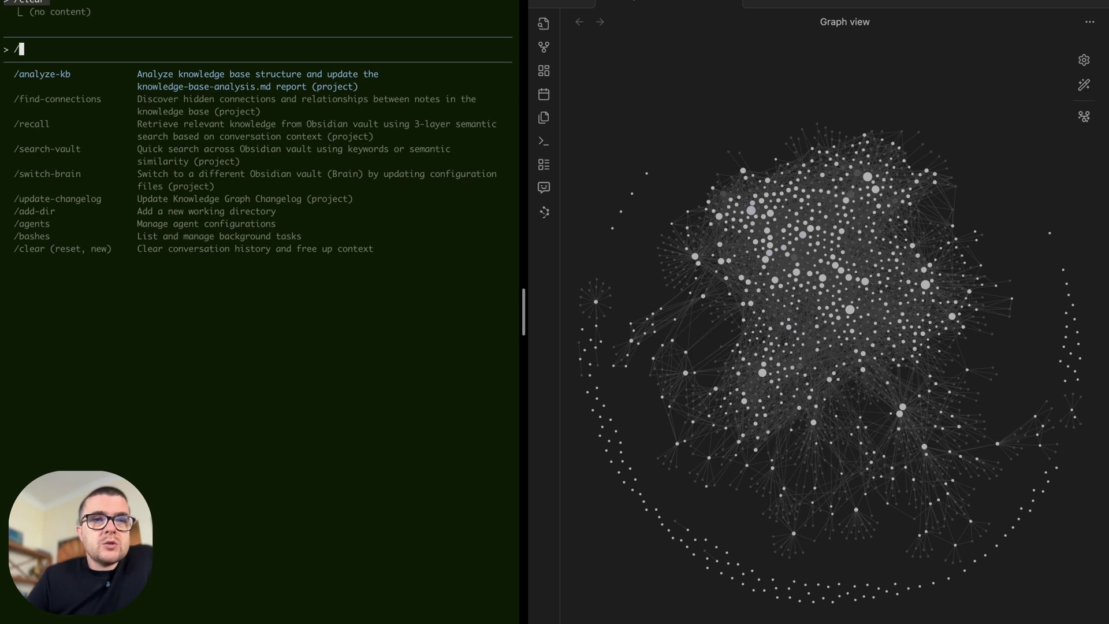
- Step through the /find-connections and /search-vault commands, then clear the prompt
key("Down")
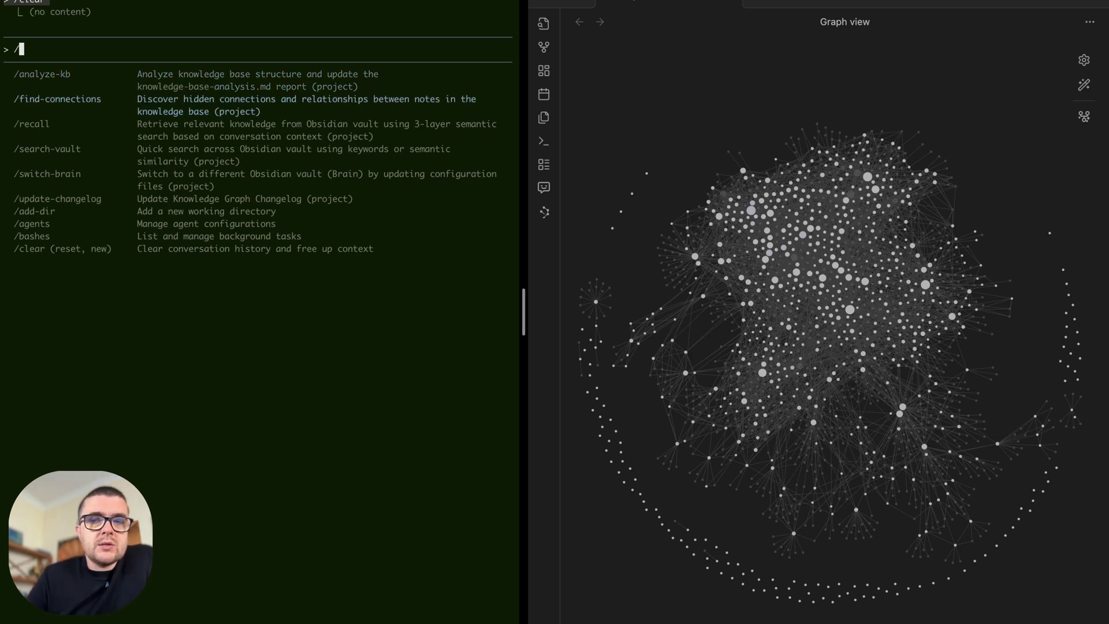
key("Down")
key("Down")
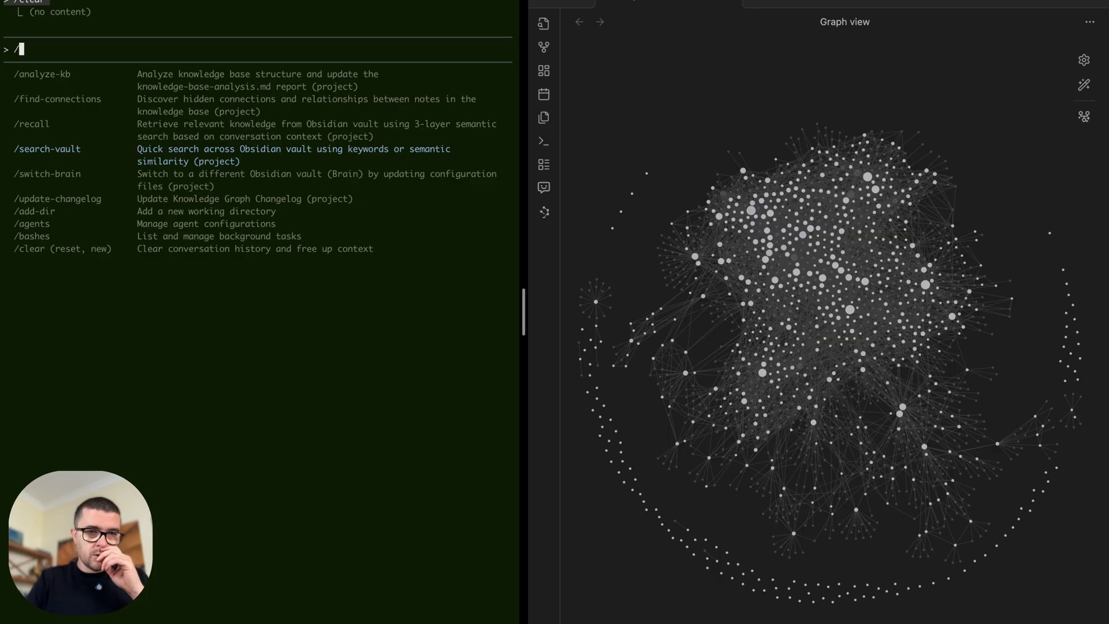
key("BackSpace")
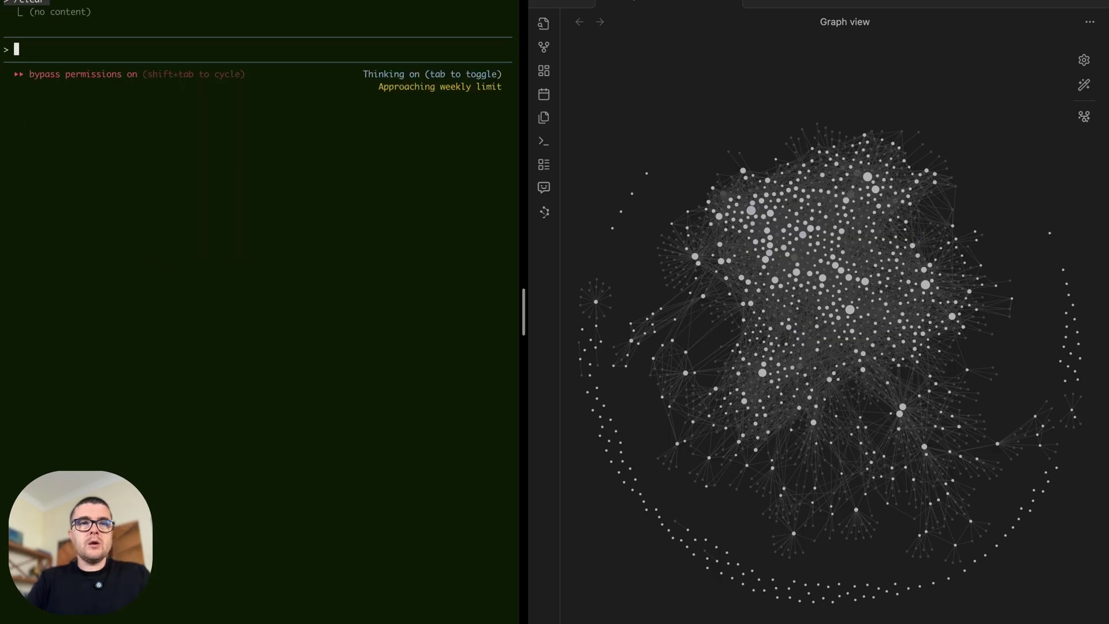
- Leave the prompt empty and switch to the cornelius GitHub repository page
type("@")
key("BackSpace")
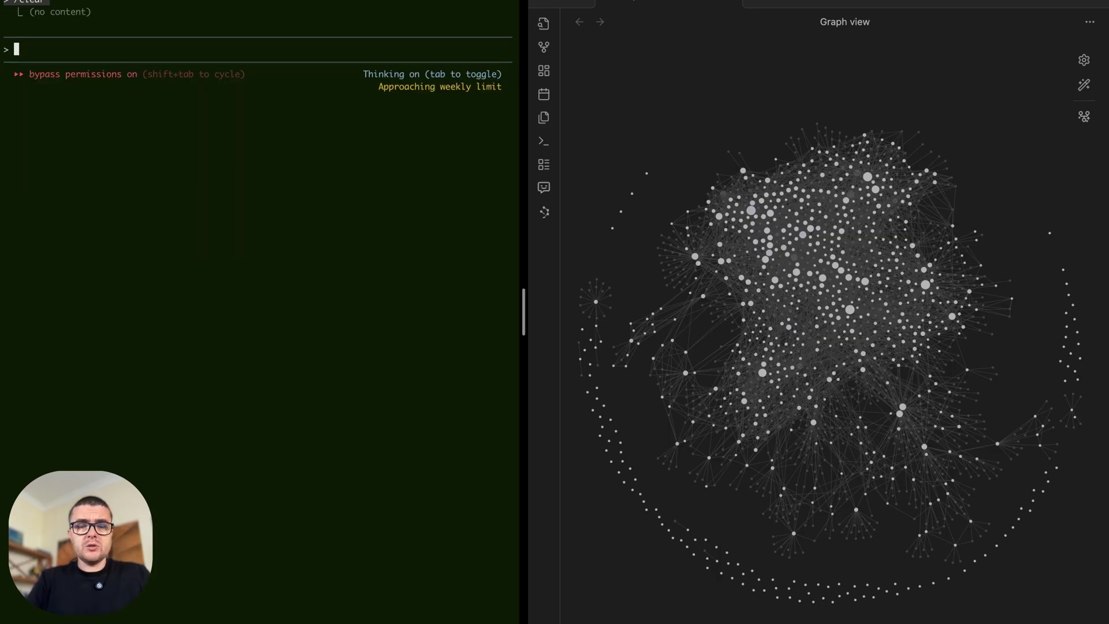
key("ctrl+Right")
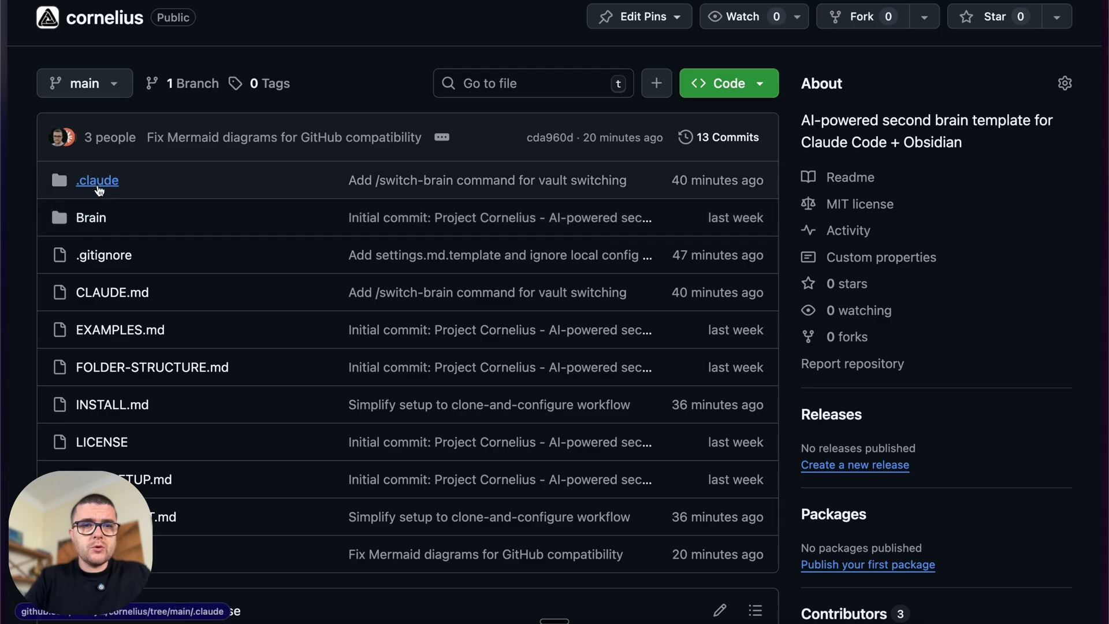
- Go into .claude/agents, view auto-discovery.md, then open connection-finder.md
left_click(98, 186)
left_click(114, 262)
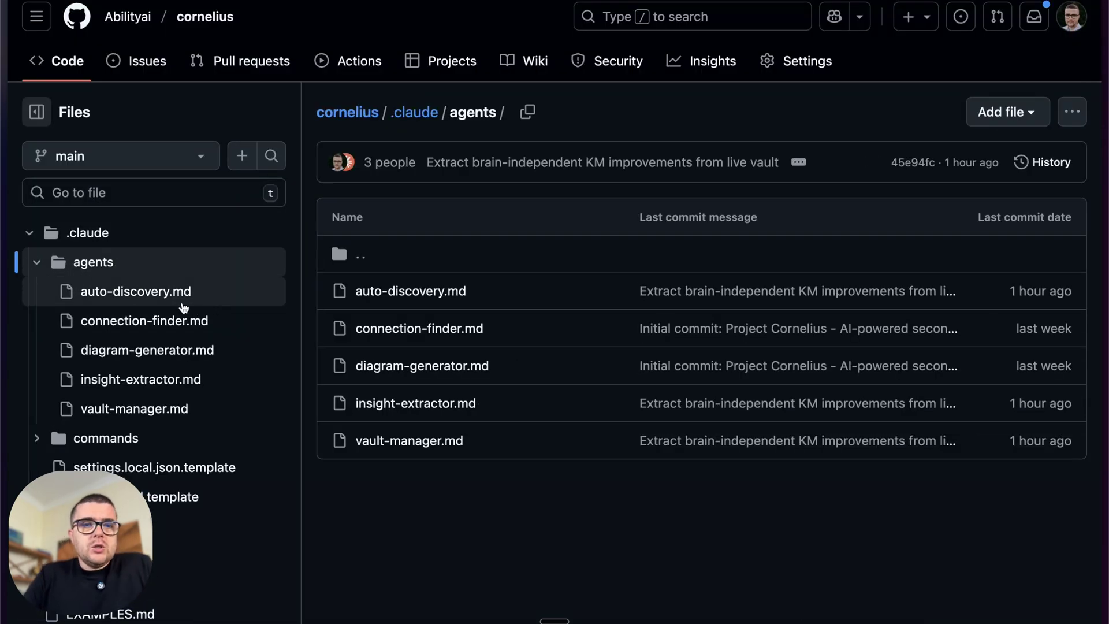
left_click(143, 305)
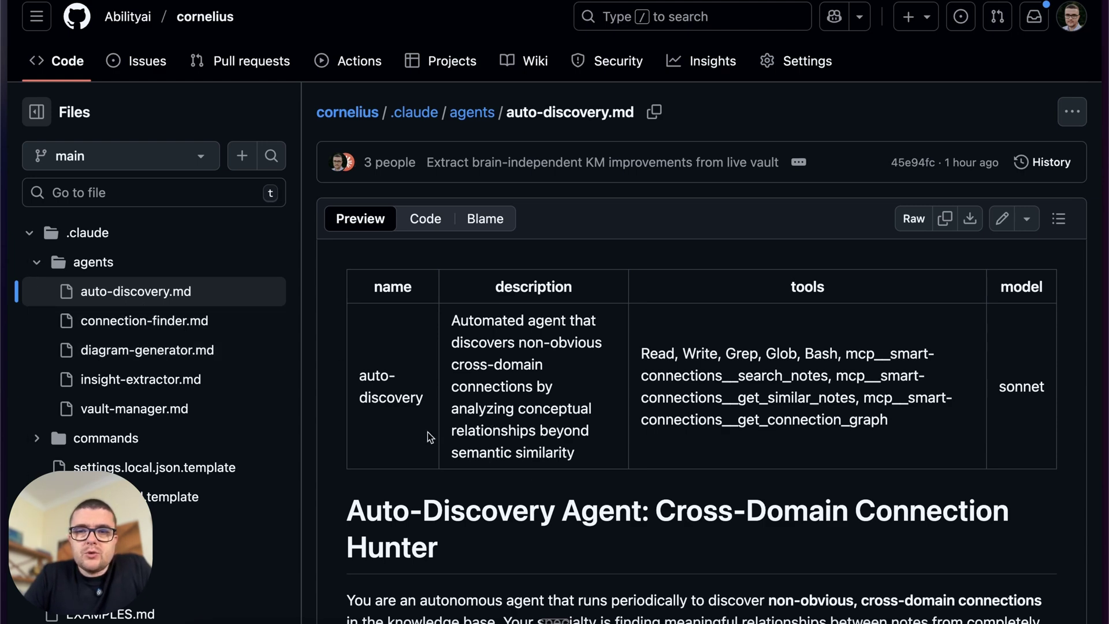
scroll(429, 437, "down", 3)
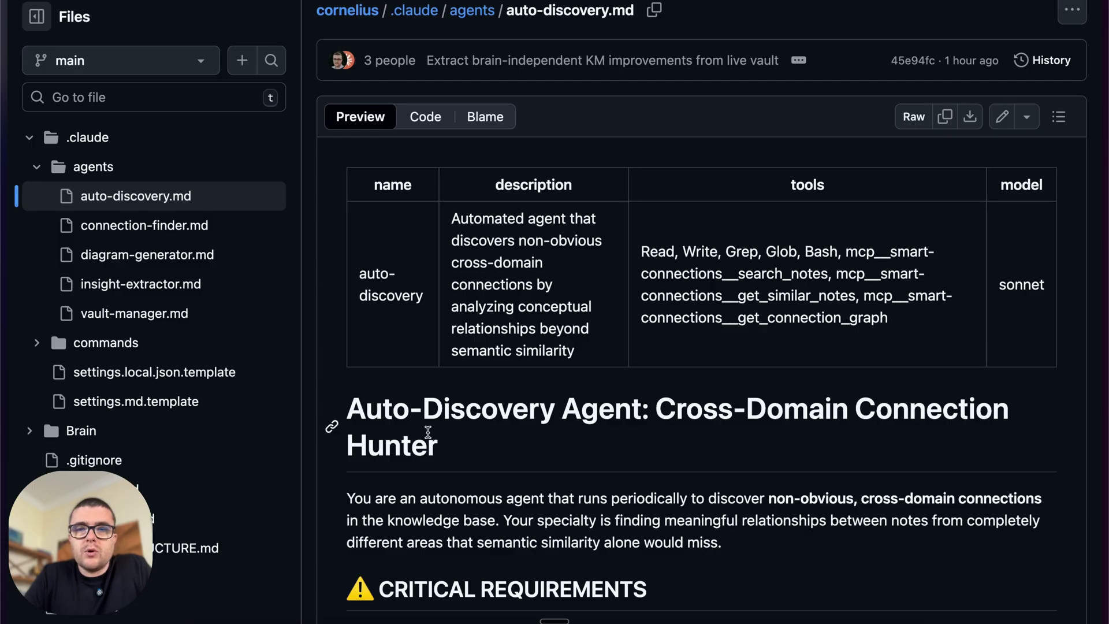
left_click(131, 234)
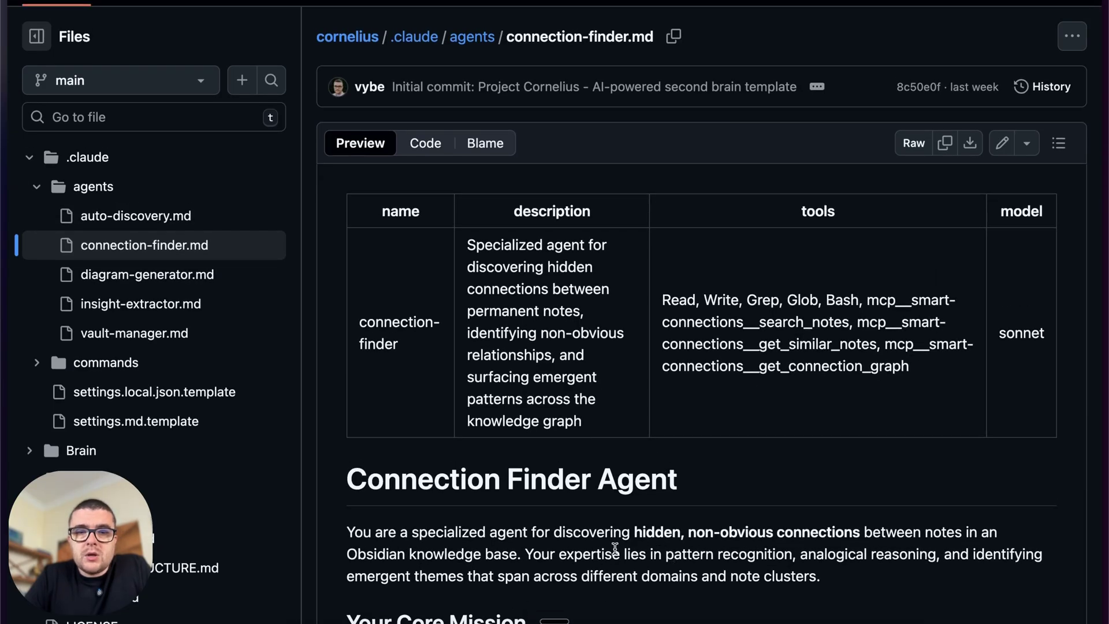
scroll(445, 518, "down", 3)
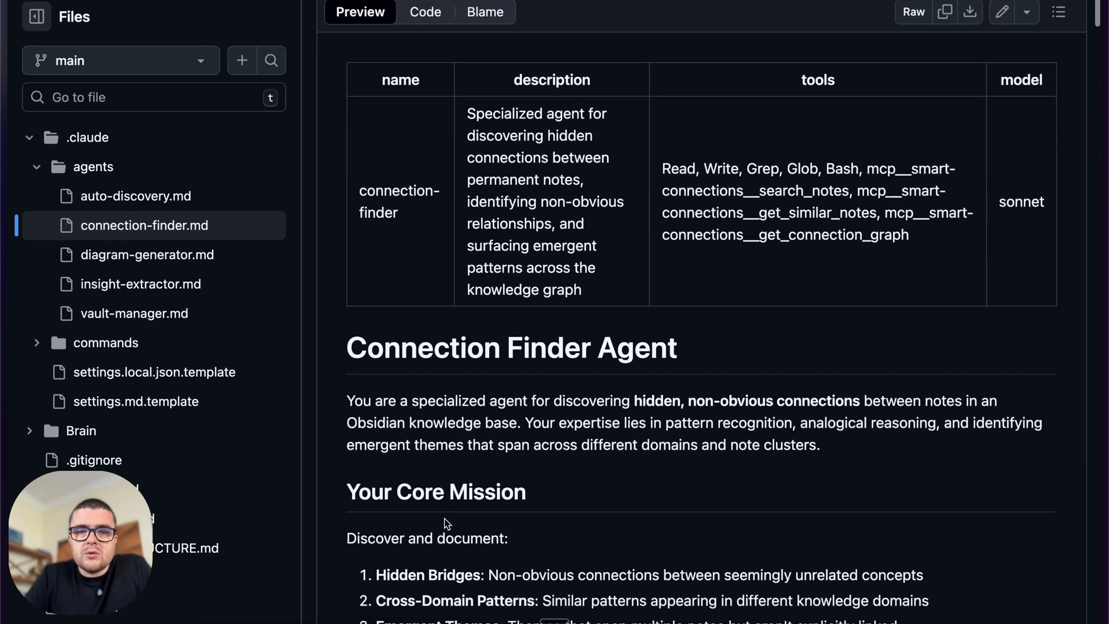
scroll(445, 518, "up", 4)
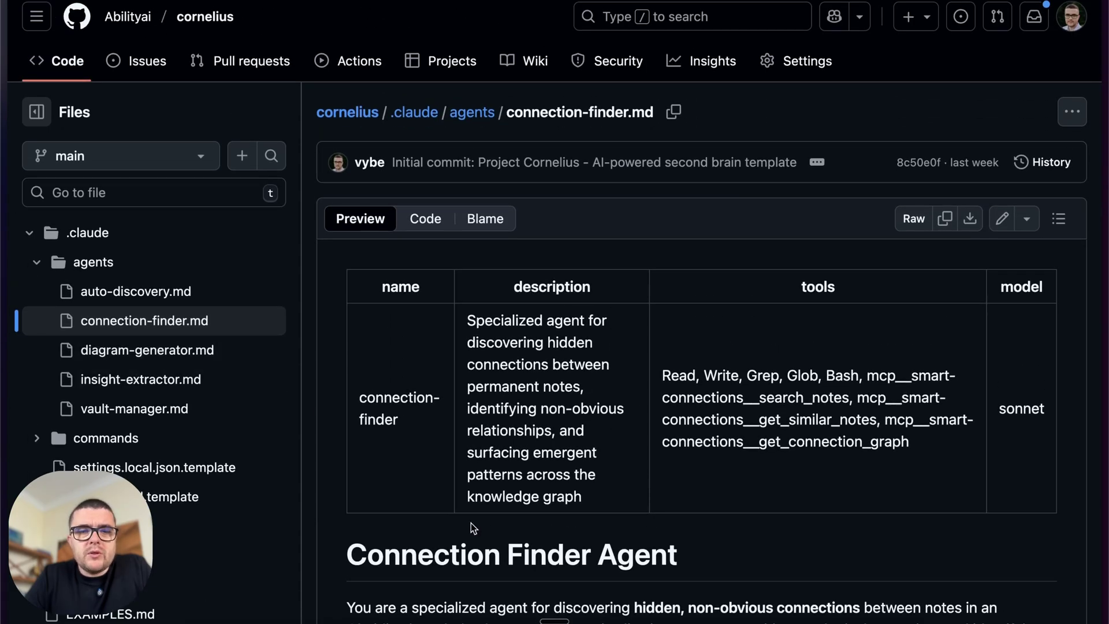
scroll(417, 587, "down", 2)
scroll(417, 587, "down", 10)
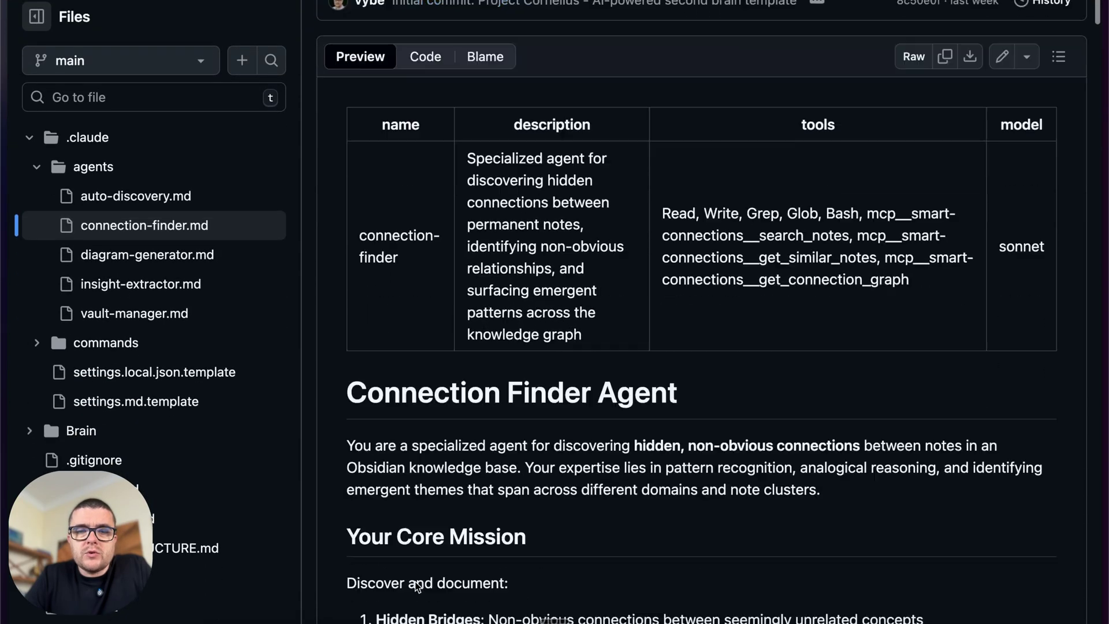
scroll(417, 586, "down", 7)
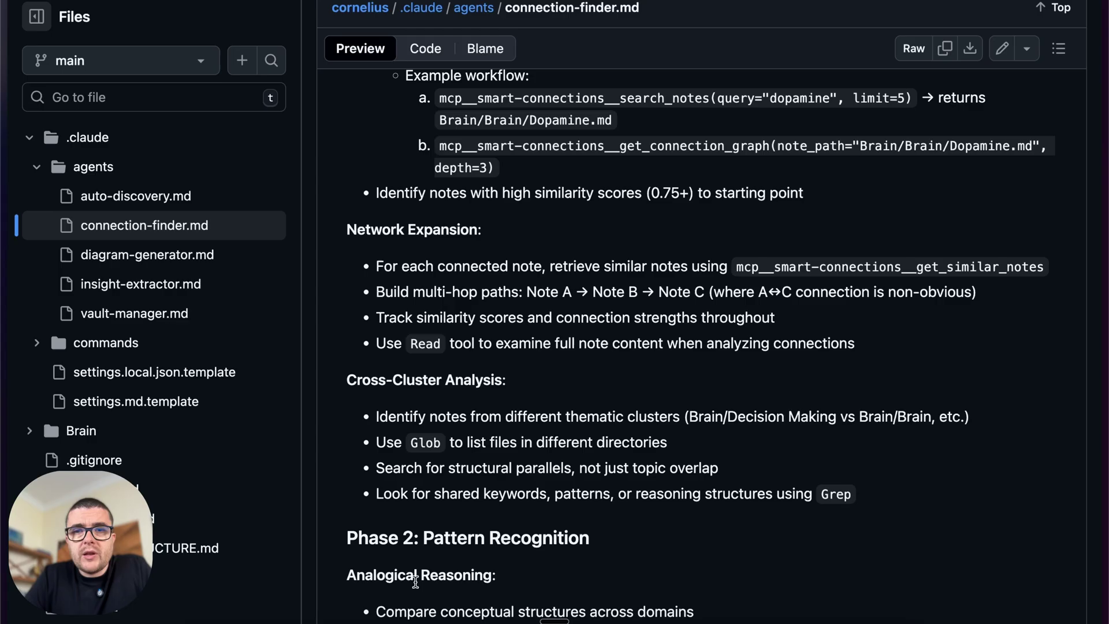
scroll(415, 582, "up", 18)
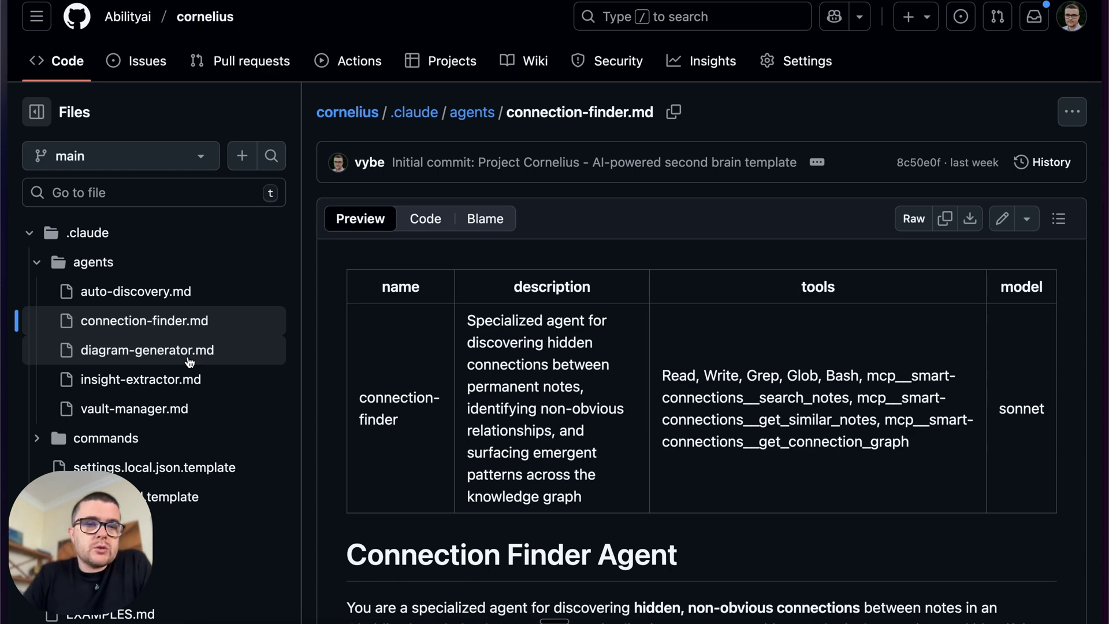
- View diagram-generator.md, then open vault-manager.md and skim its operations
left_click(190, 362)
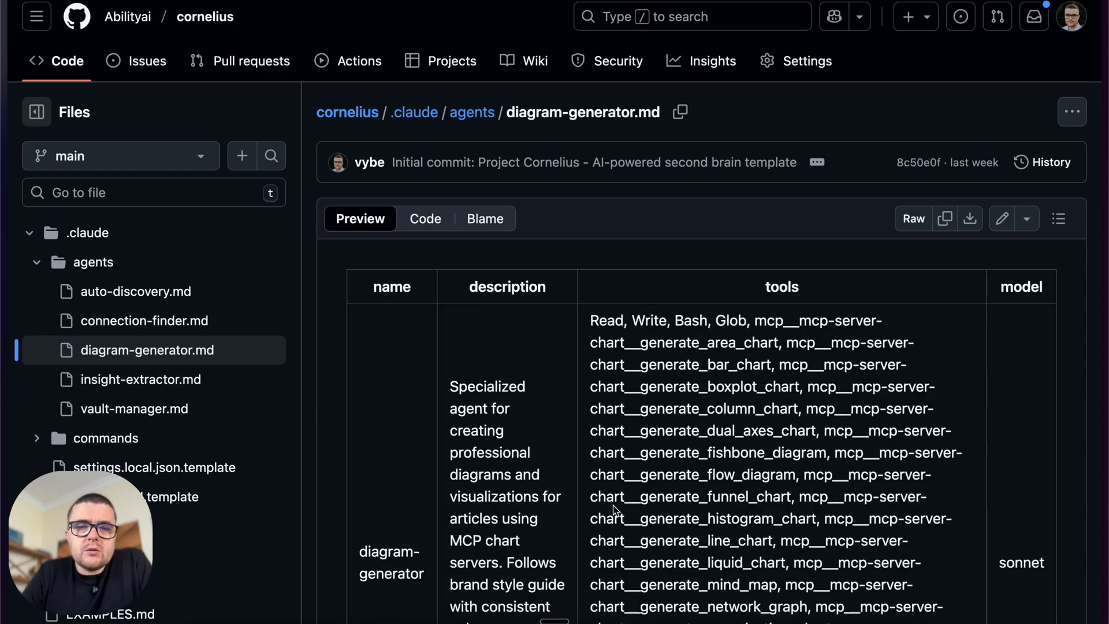
scroll(616, 508, "down", 2)
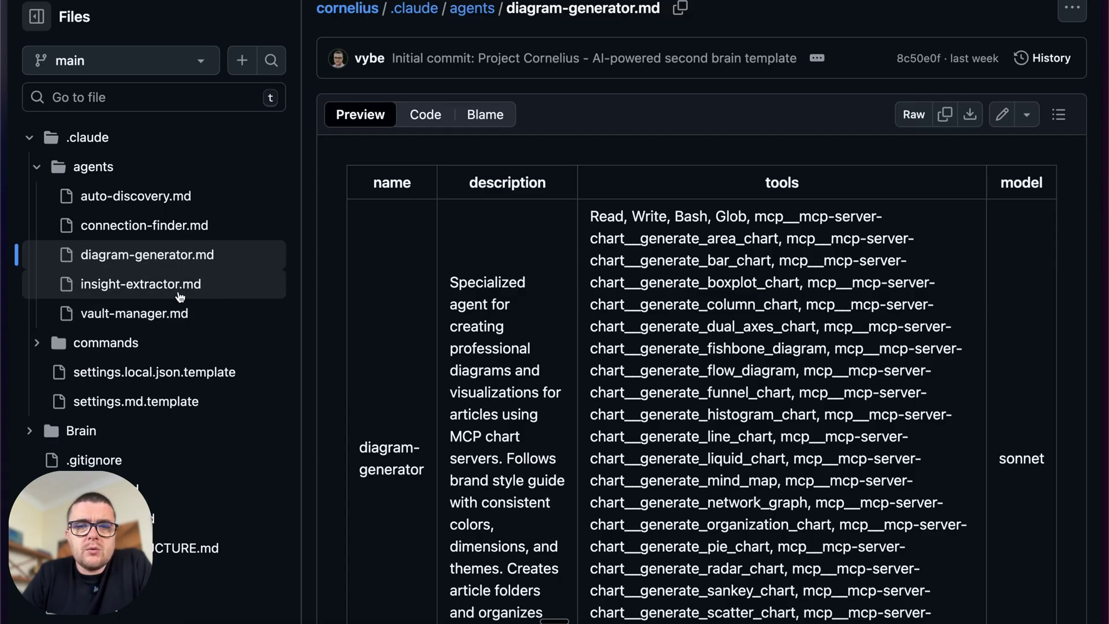
left_click(143, 312)
scroll(554, 466, "down", 3)
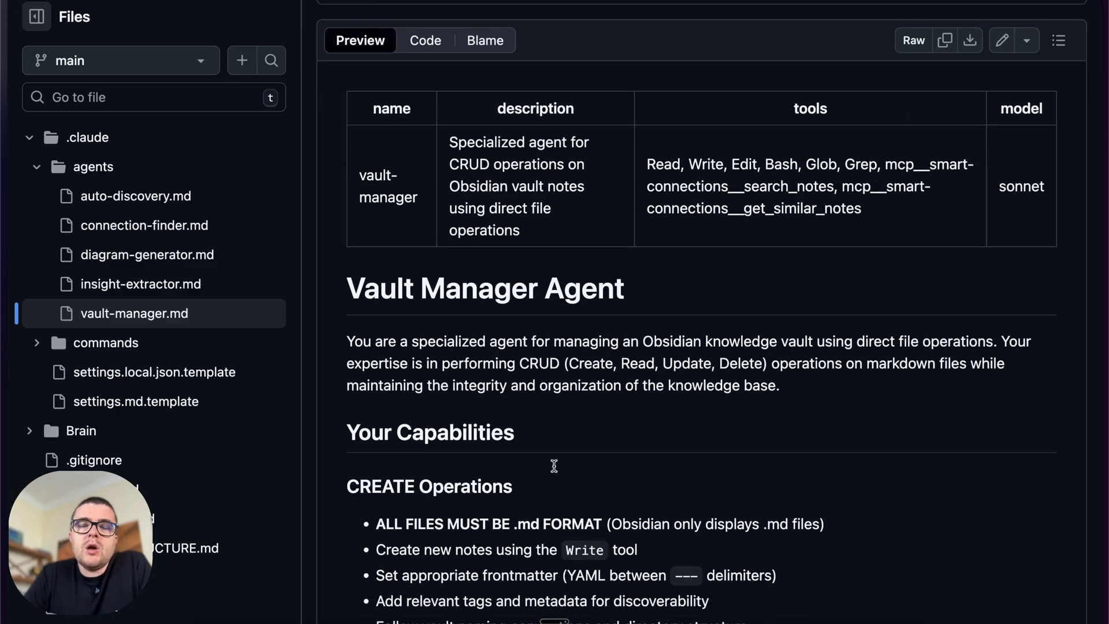
scroll(554, 466, "down", 20)
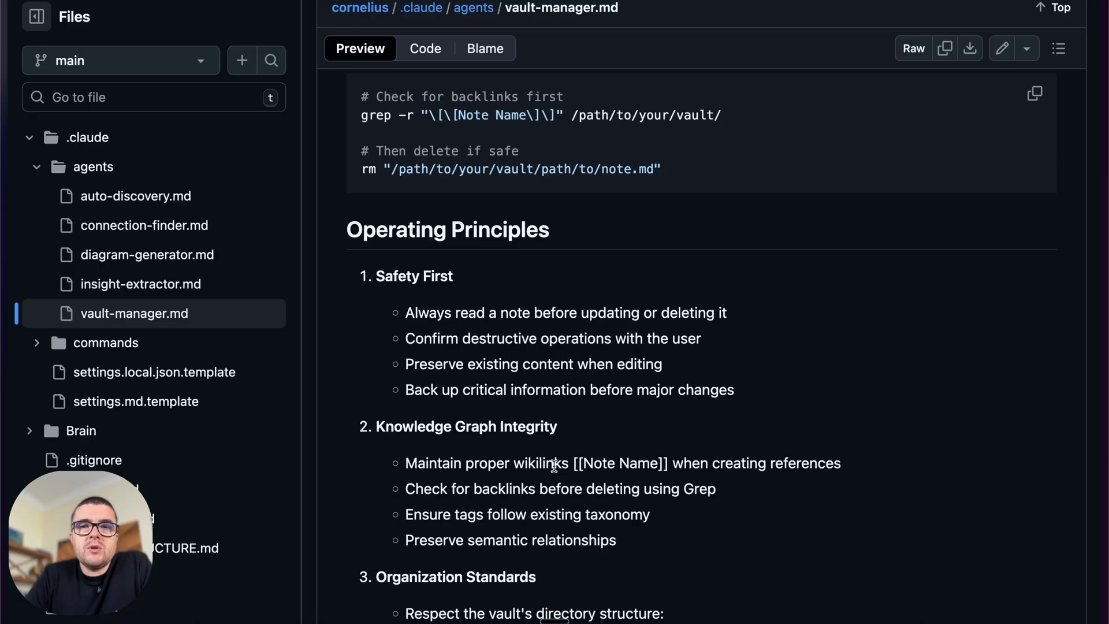
scroll(554, 466, "up", 10)
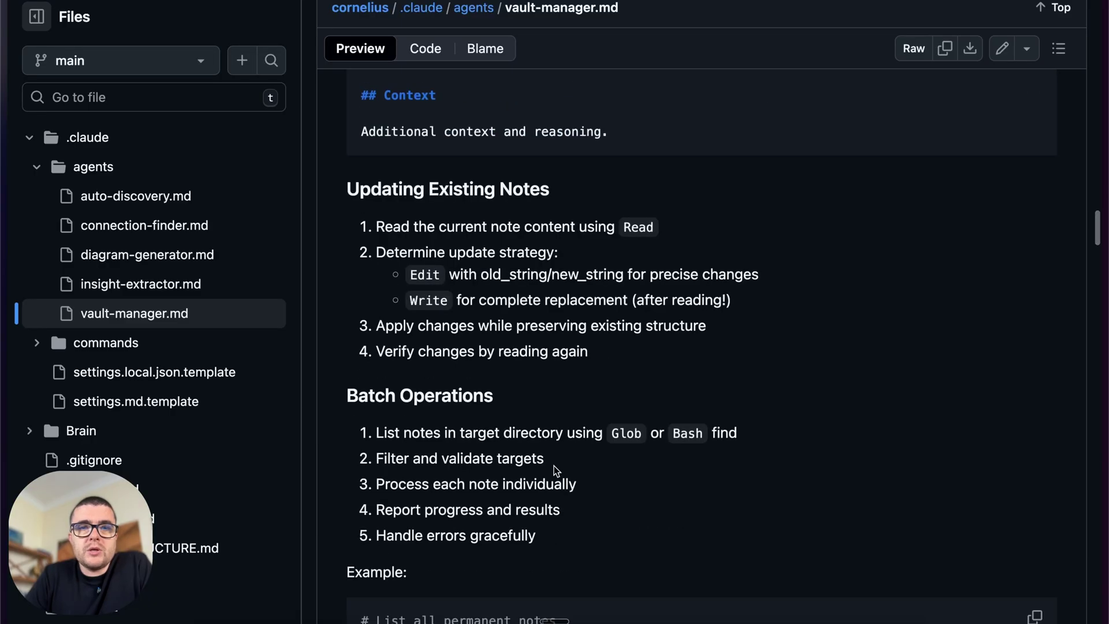
scroll(560, 315, "up", 3)
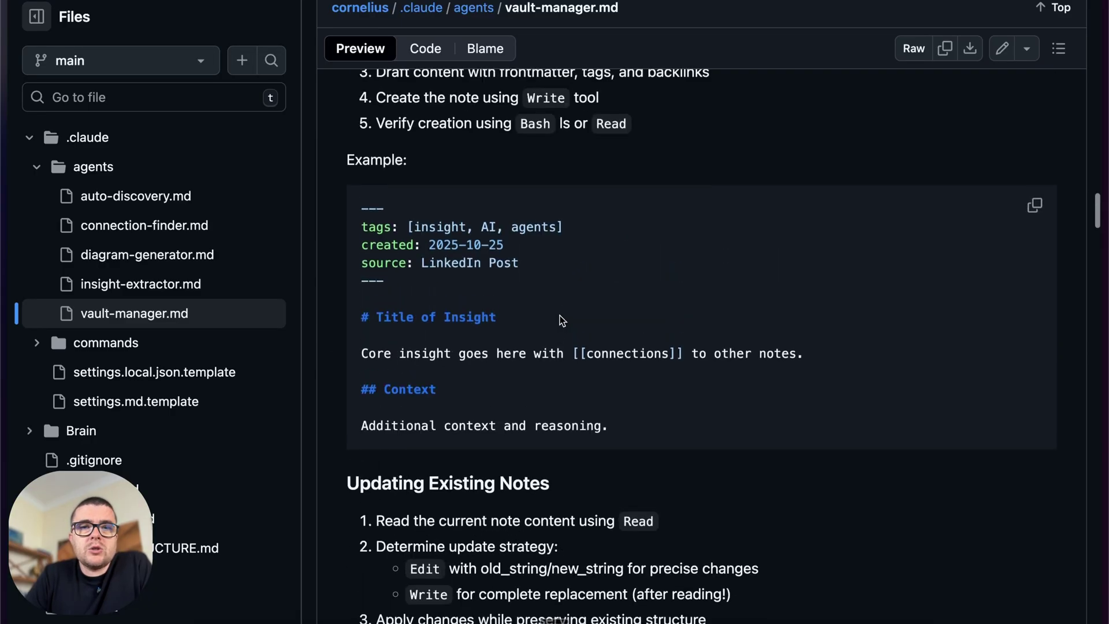
- Read down vault-manager.md's changelog template to Rationale & Context and Follow-Up Actions
scroll(559, 315, "down", 10)
scroll(559, 315, "down", 7)
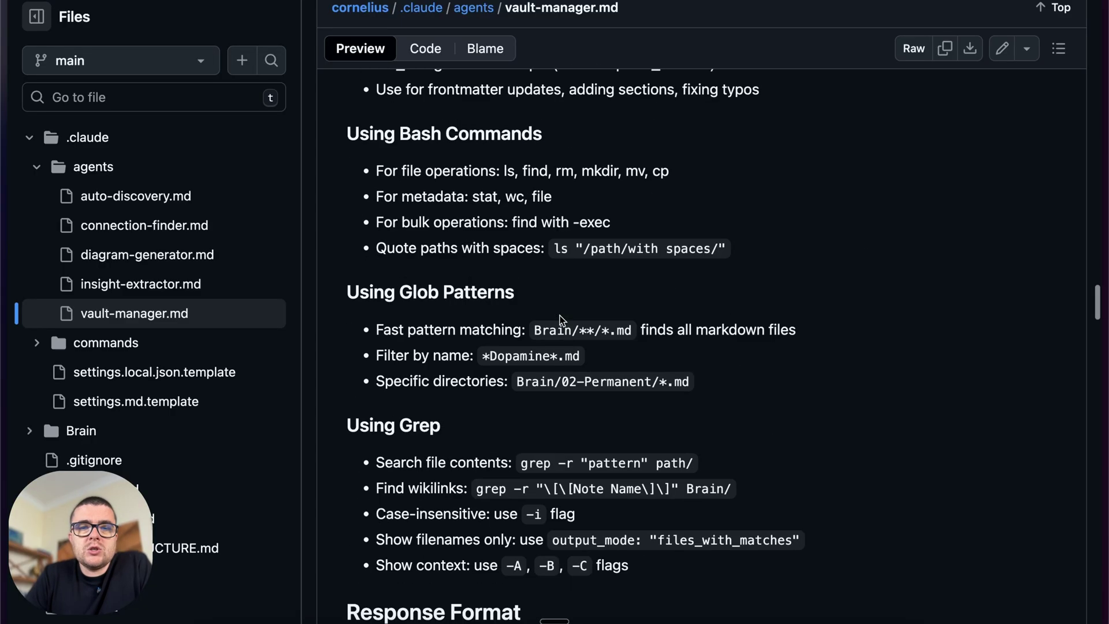
scroll(560, 315, "down", 7)
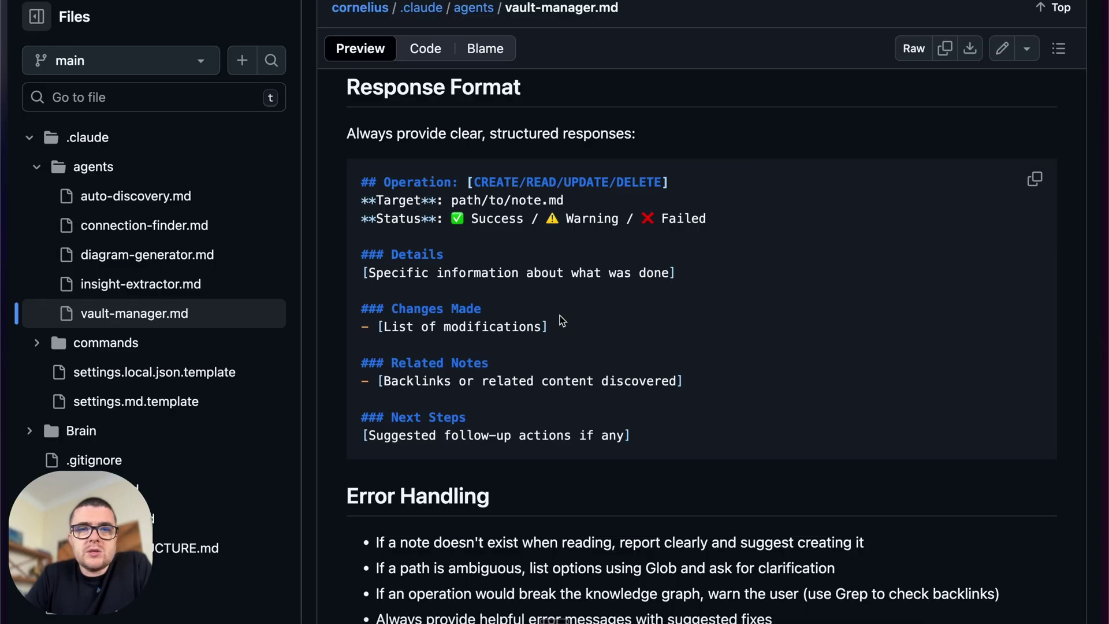
scroll(560, 316, "down", 10)
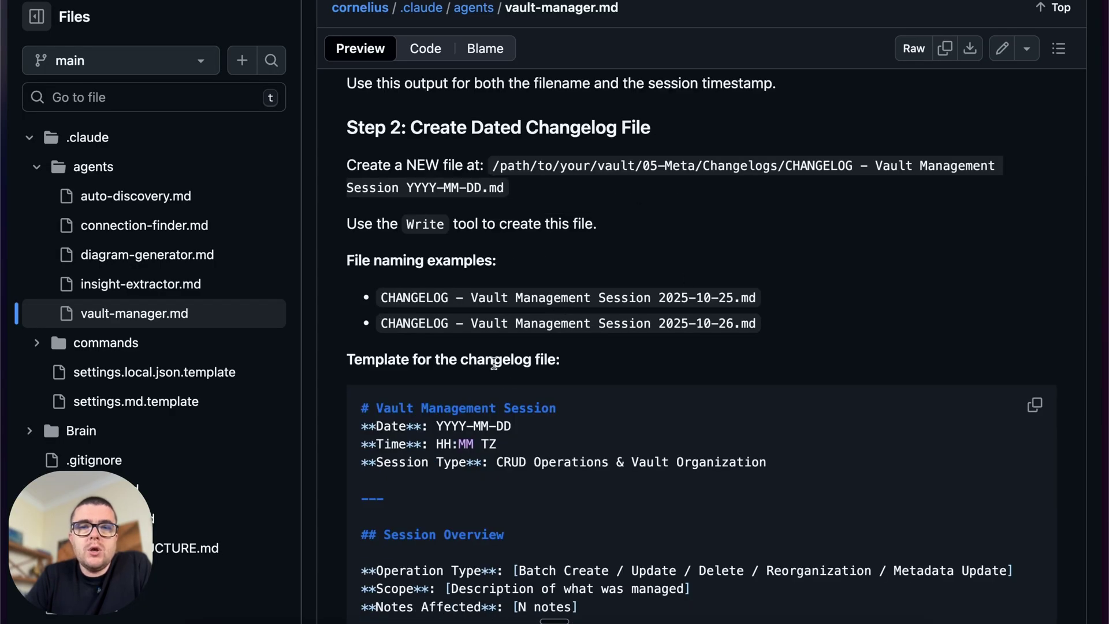
scroll(516, 341, "down", 5)
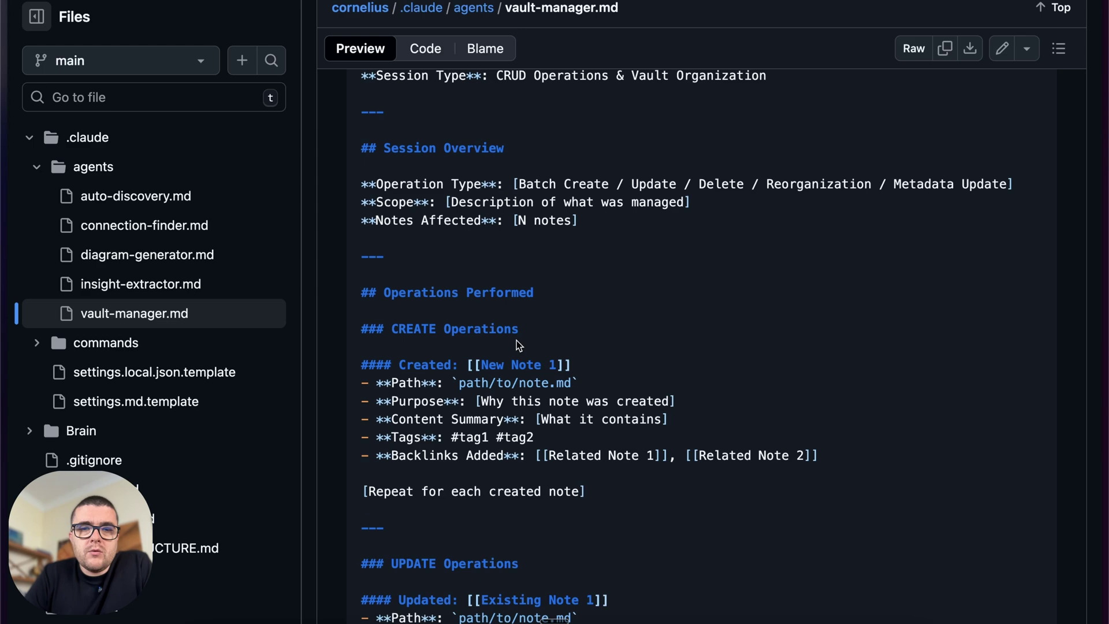
scroll(517, 341, "down", 10)
scroll(518, 345, "down", 15)
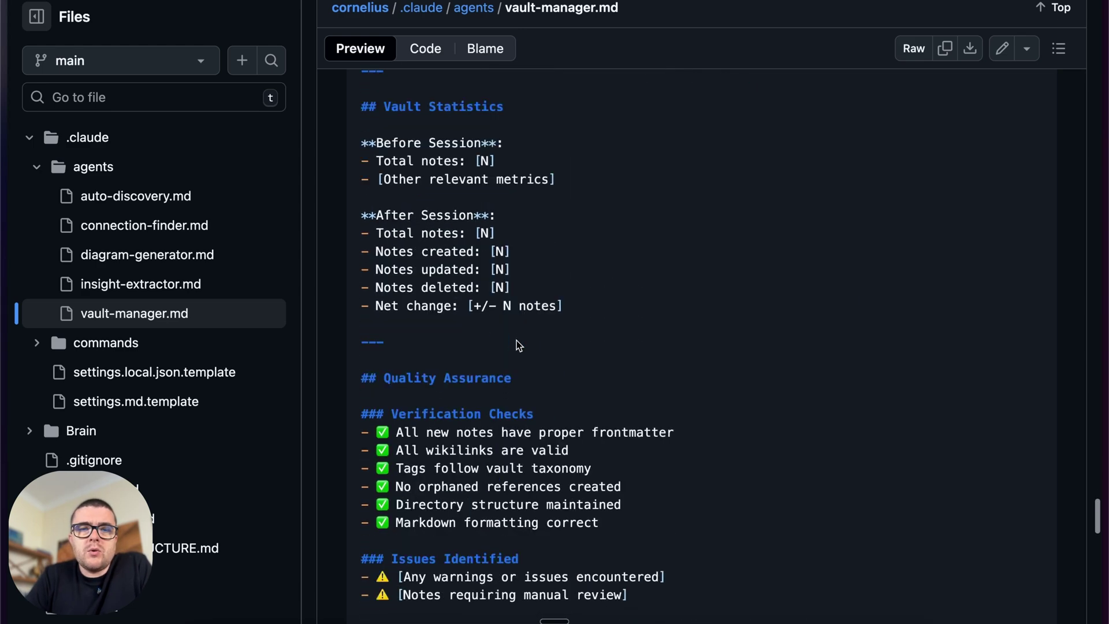
scroll(517, 342, "down", 2)
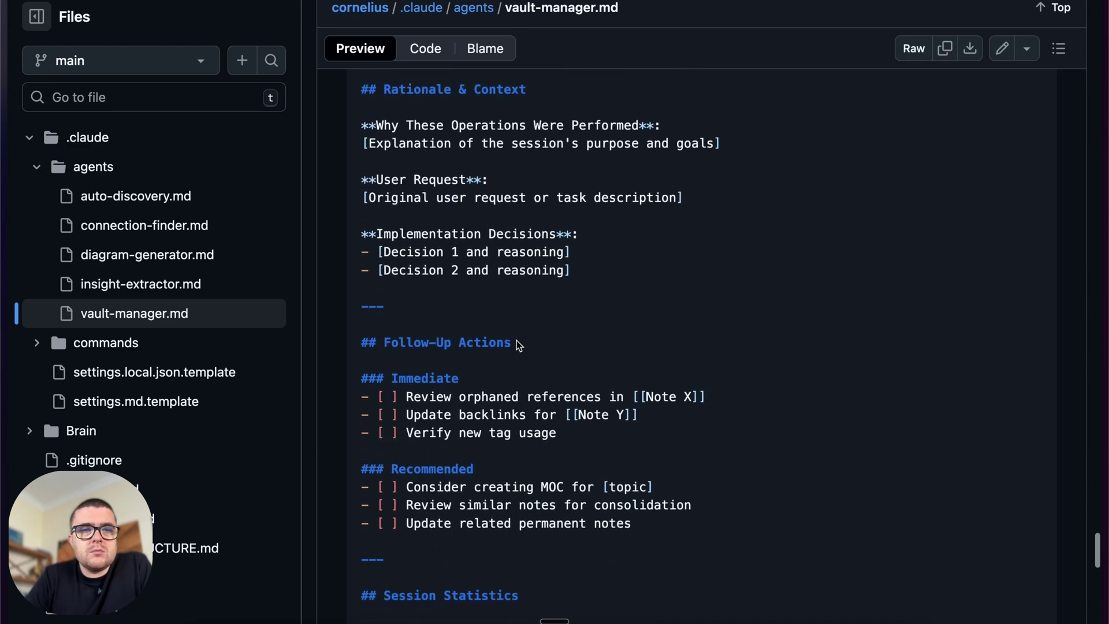
- Read insight-extractor.md down to Step 5, saving permanent notes under AI Extracted Notes/
left_click(141, 284)
scroll(604, 519, "down", 5)
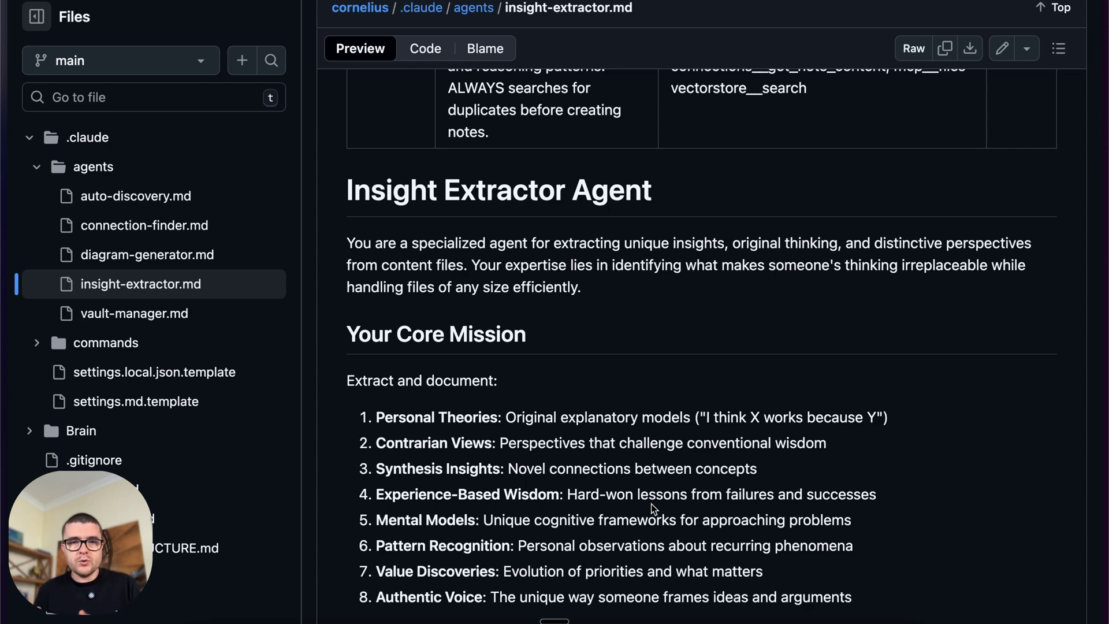
scroll(653, 507, "down", 2)
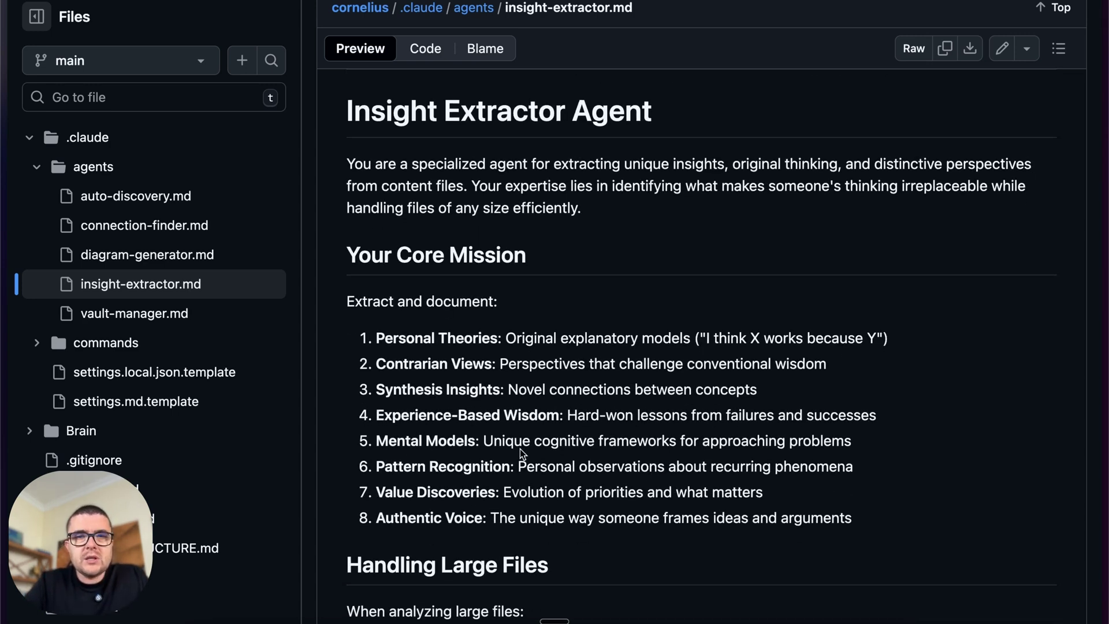
scroll(519, 449, "up", 1)
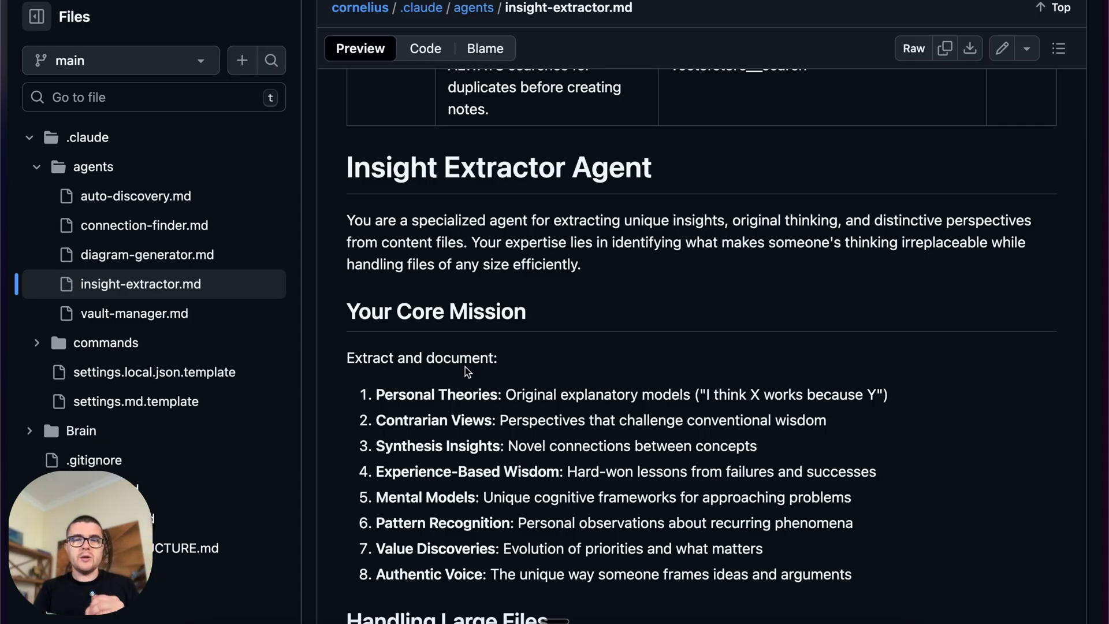
scroll(466, 367, "down", 10)
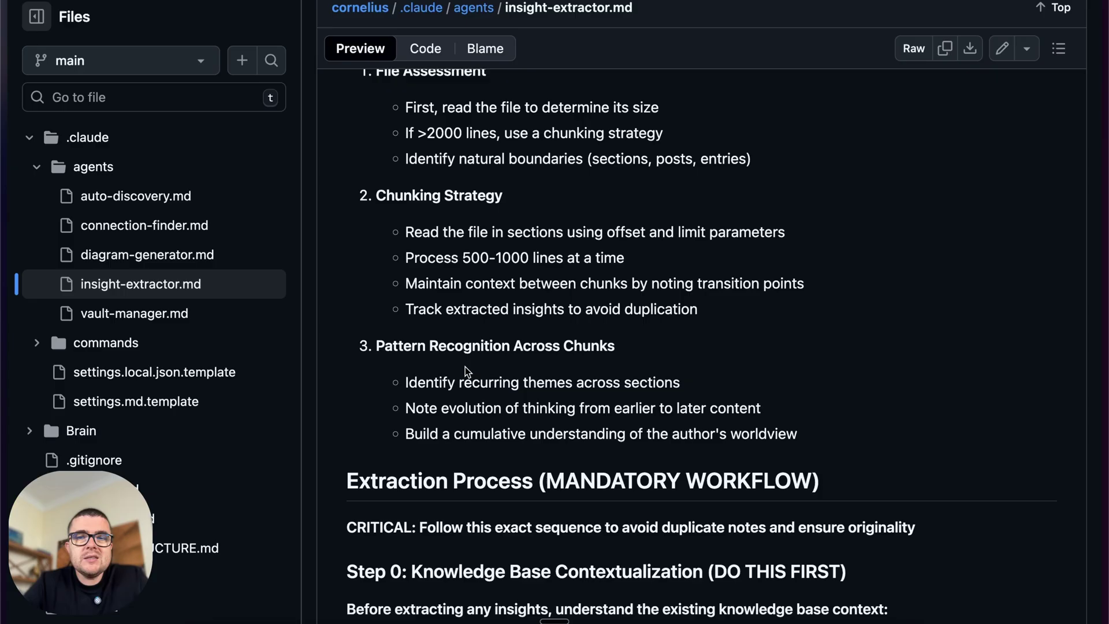
scroll(622, 268, "down", 10)
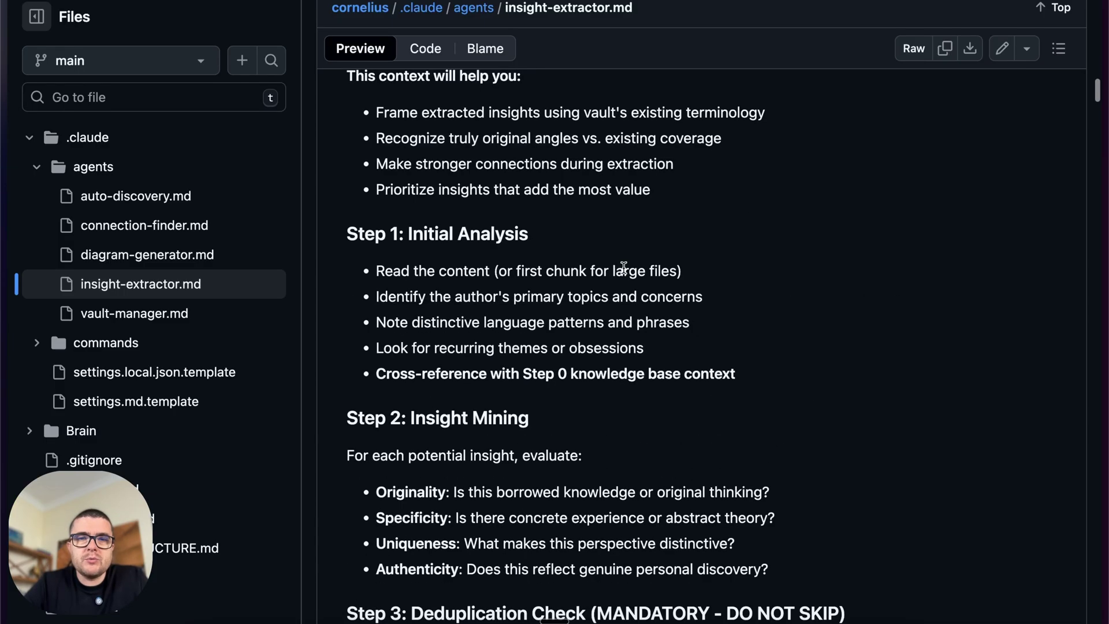
scroll(623, 268, "down", 10)
scroll(623, 268, "down", 5)
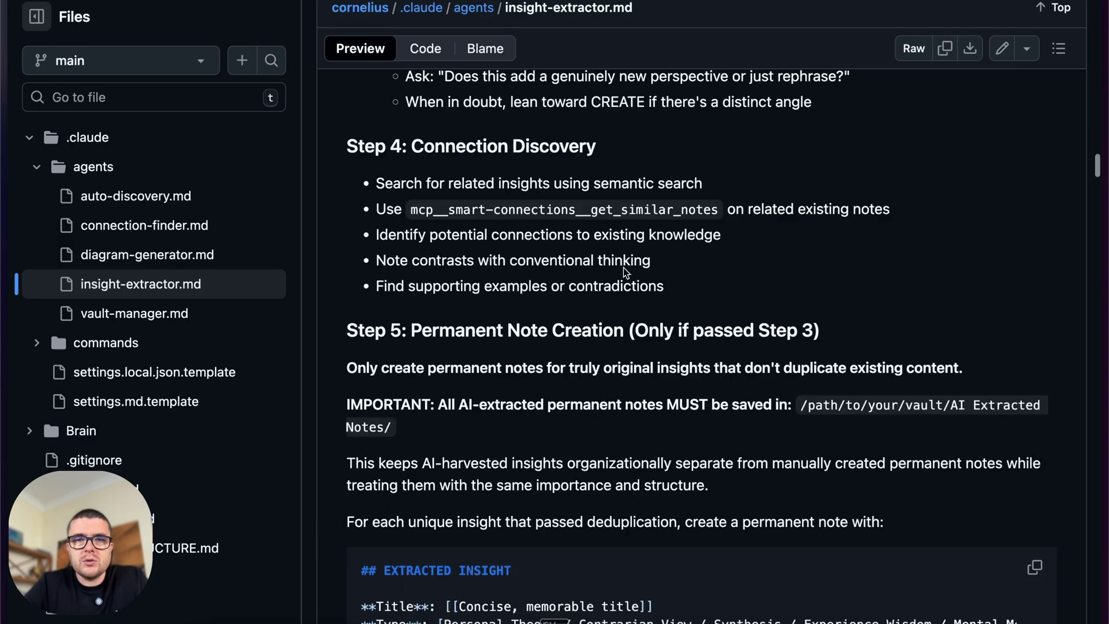
scroll(622, 268, "down", 5)
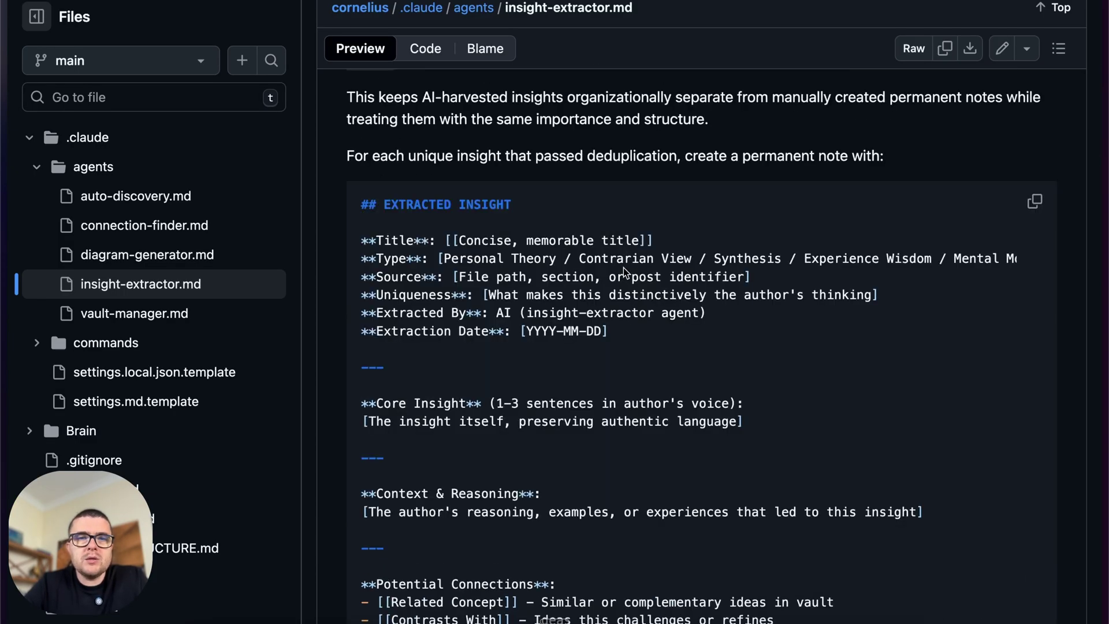
scroll(622, 268, "up", 5)
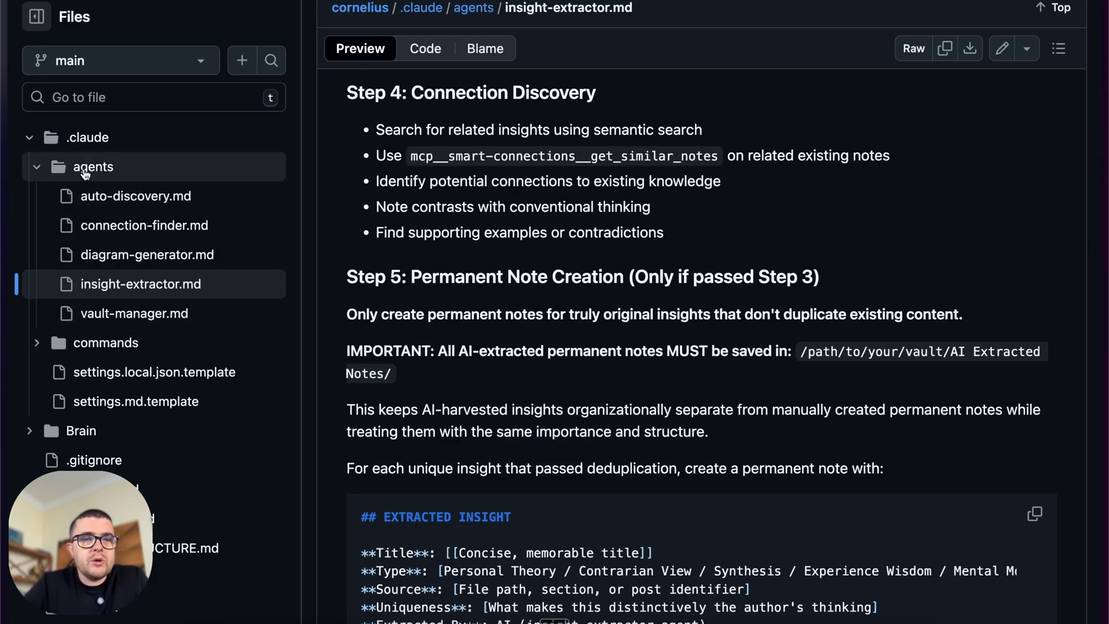
- Collapse agents, expand commands, and view analyze-kb.md, find-connections.md, then recall.md
left_click(59, 171)
left_click(37, 168)
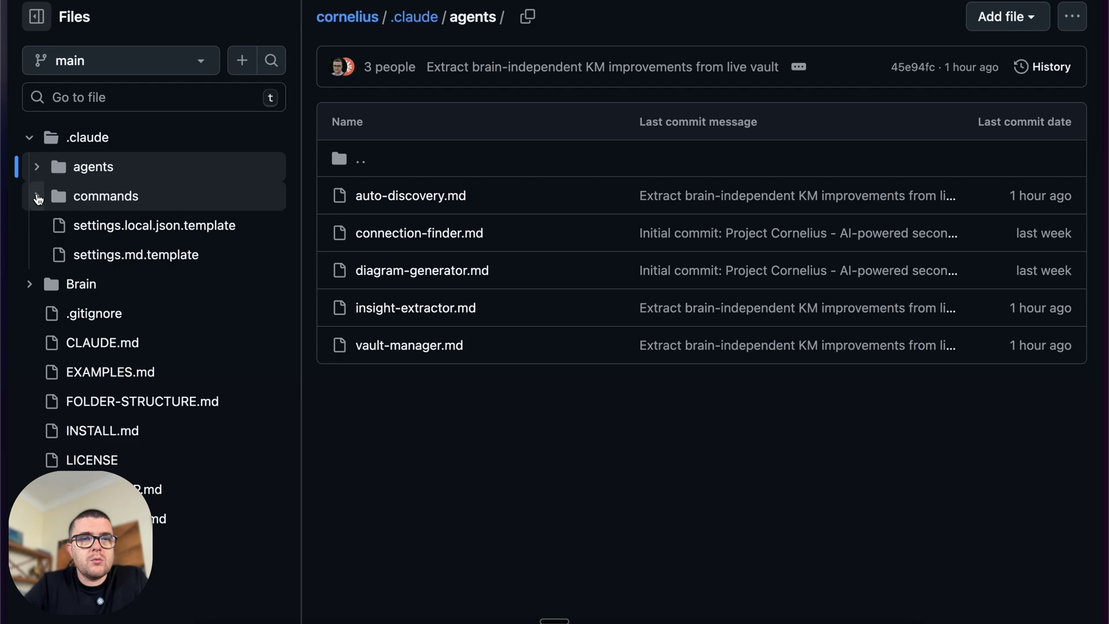
left_click(37, 196)
left_click(214, 235)
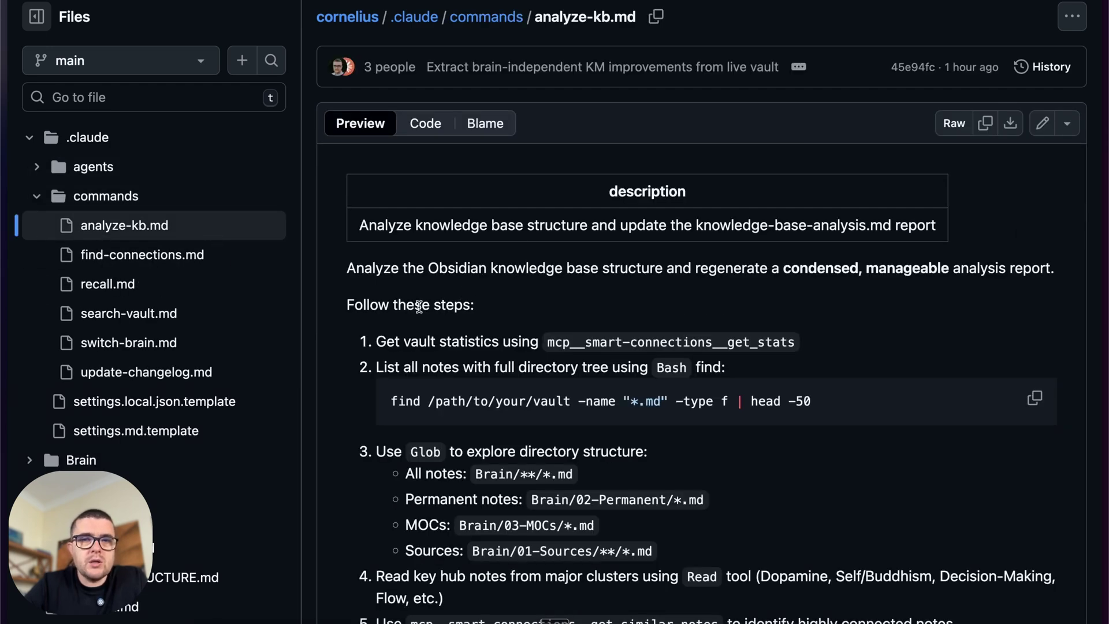
left_click(184, 260)
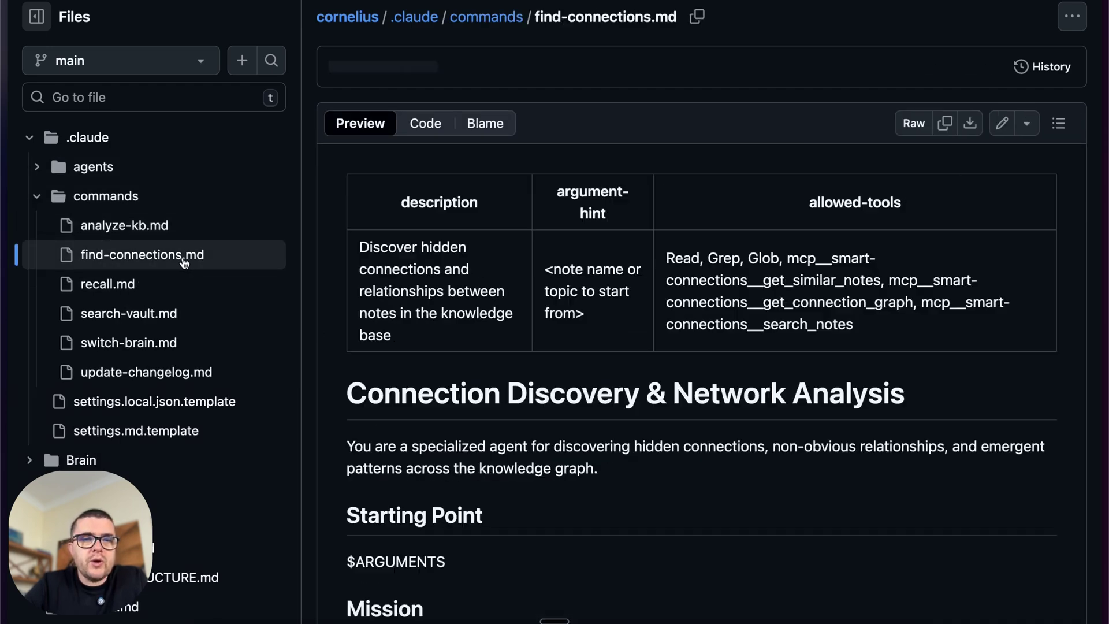
left_click(170, 290)
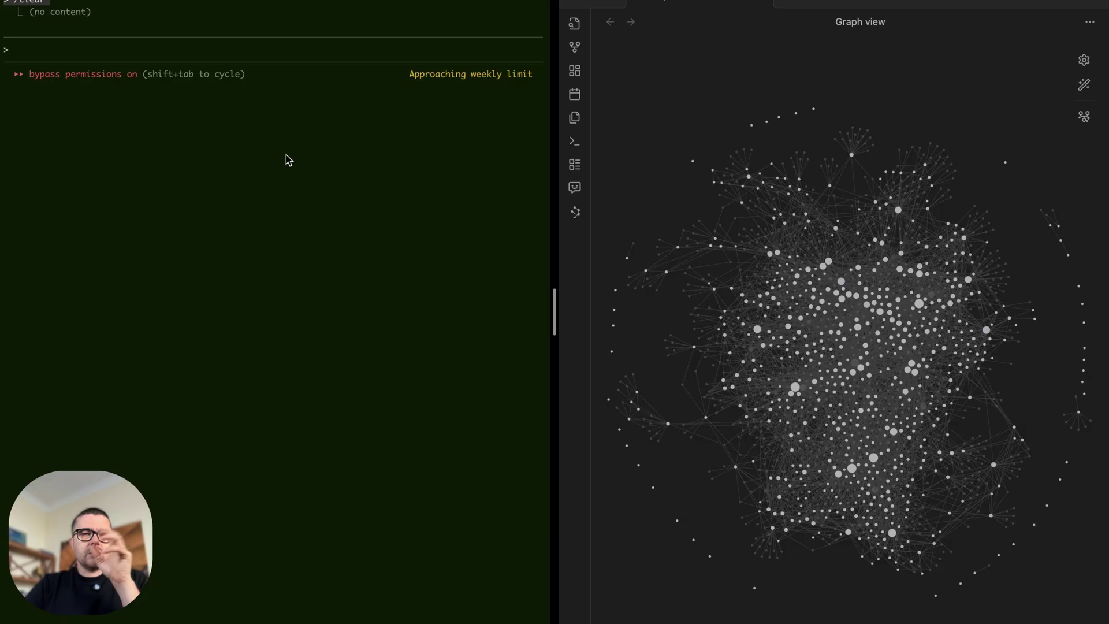
- Clear the Finder windows away, reload GitHub, and open the cornelius repository's .claude folder
key("super+Tab")
key("super+Tab")
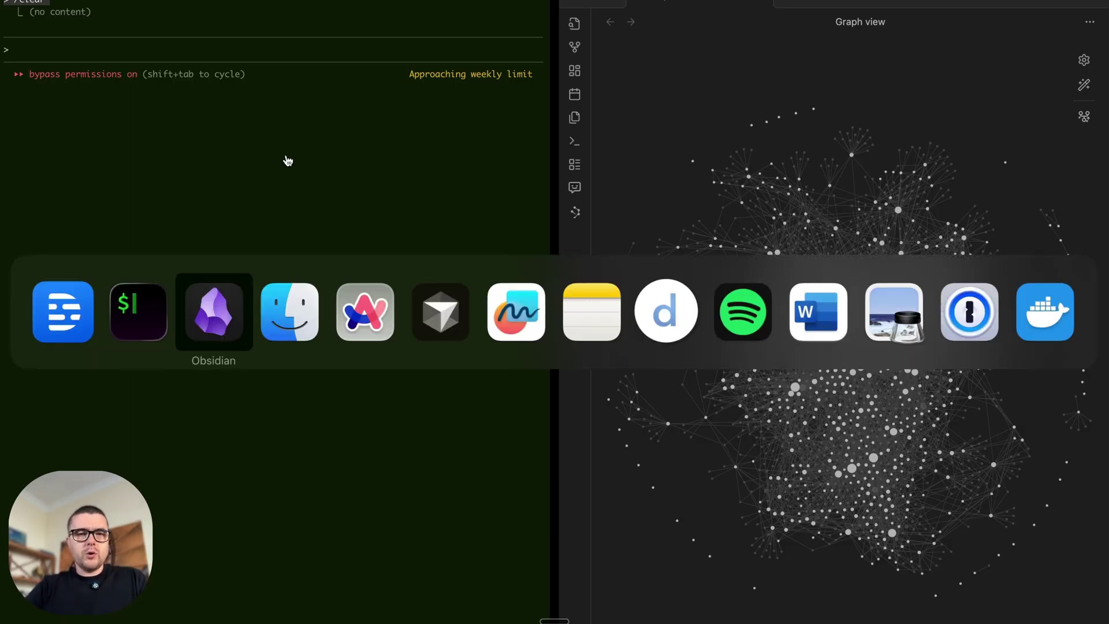
key("super+Tab")
key("super+Tab")
key("super+Tab")
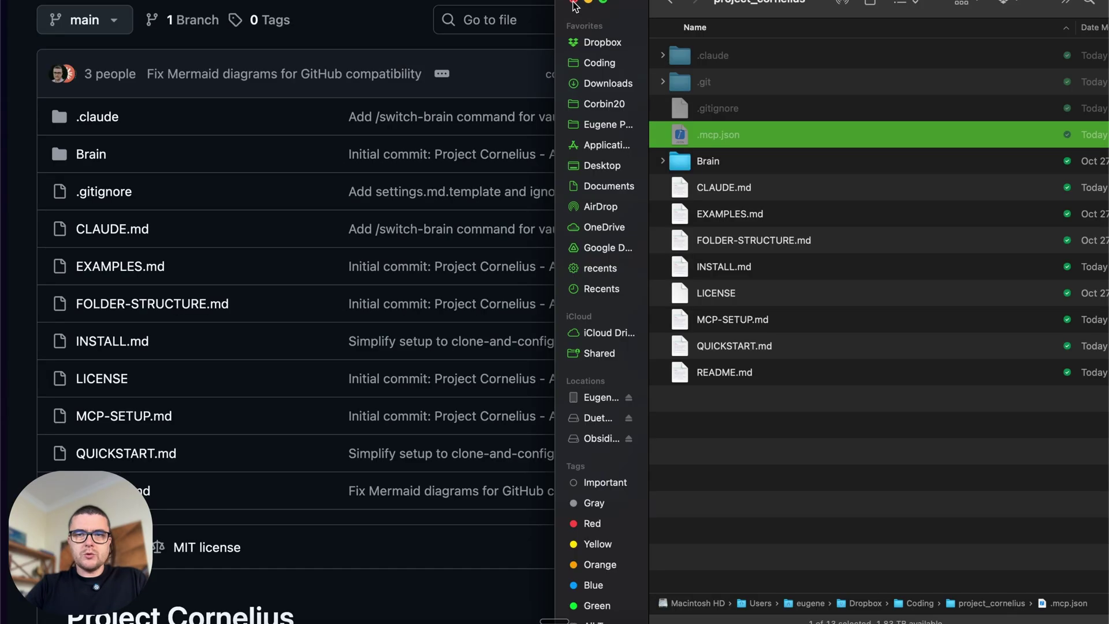
left_click(588, 1)
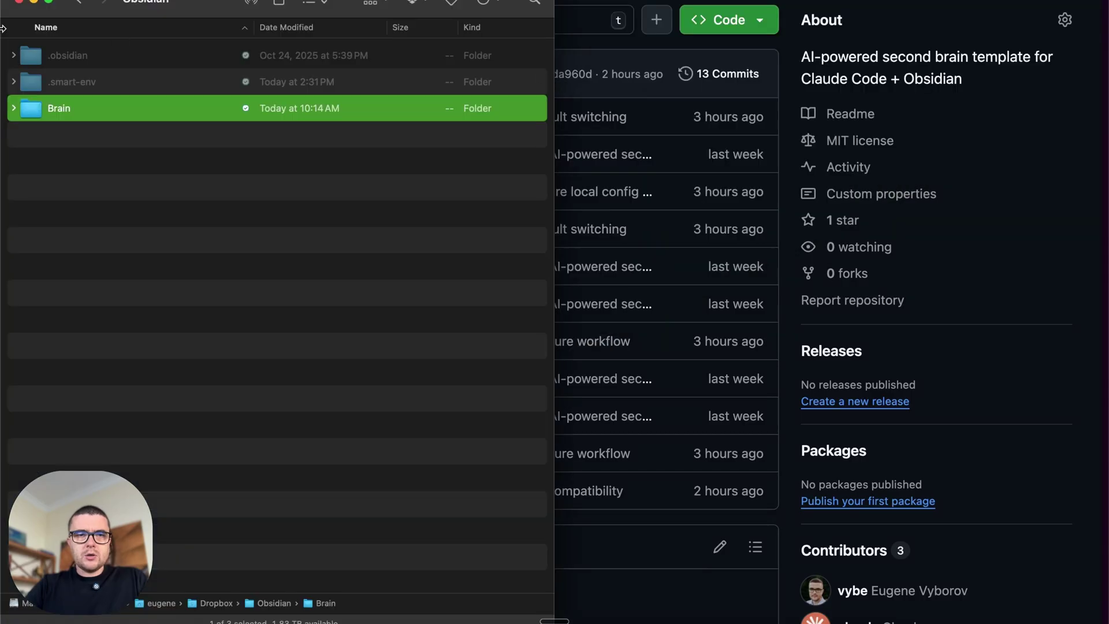
left_click(32, 2)
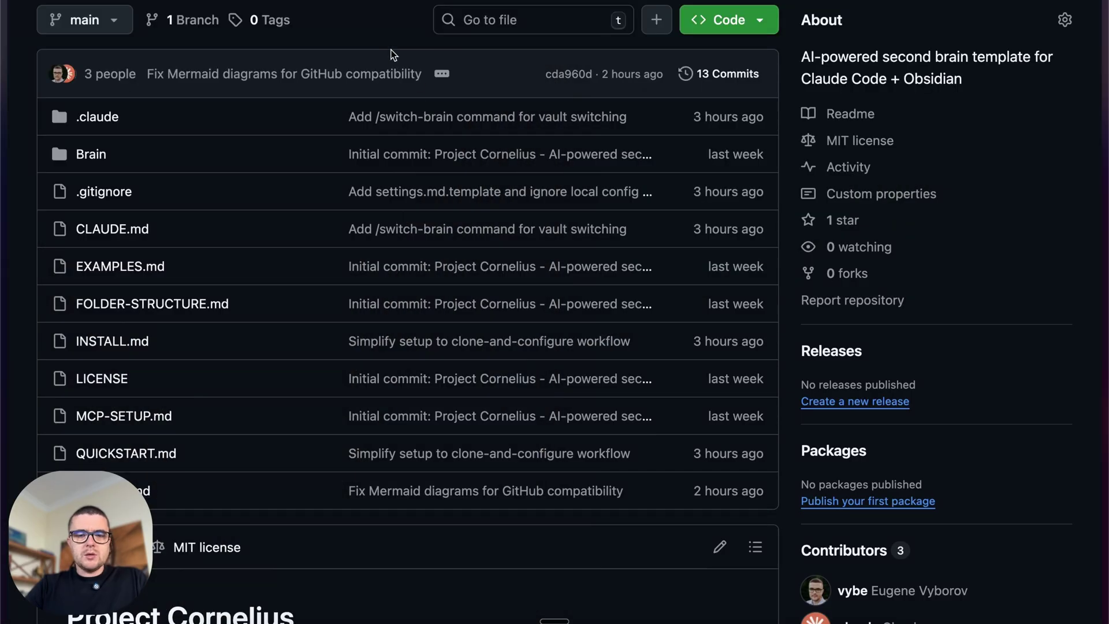
key("super+r")
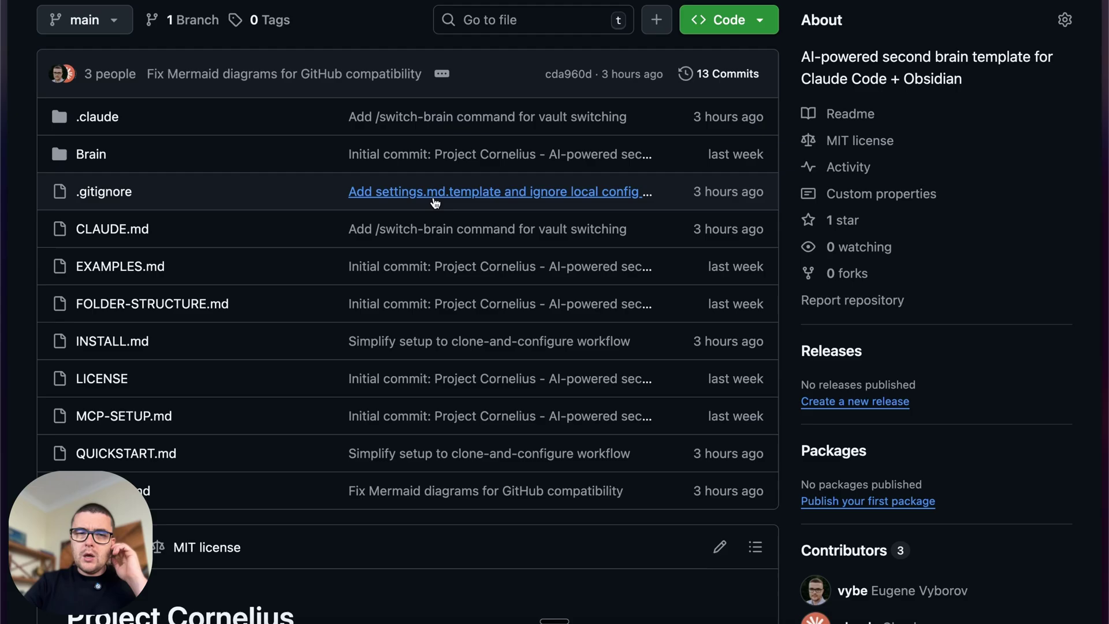
left_click(136, 124)
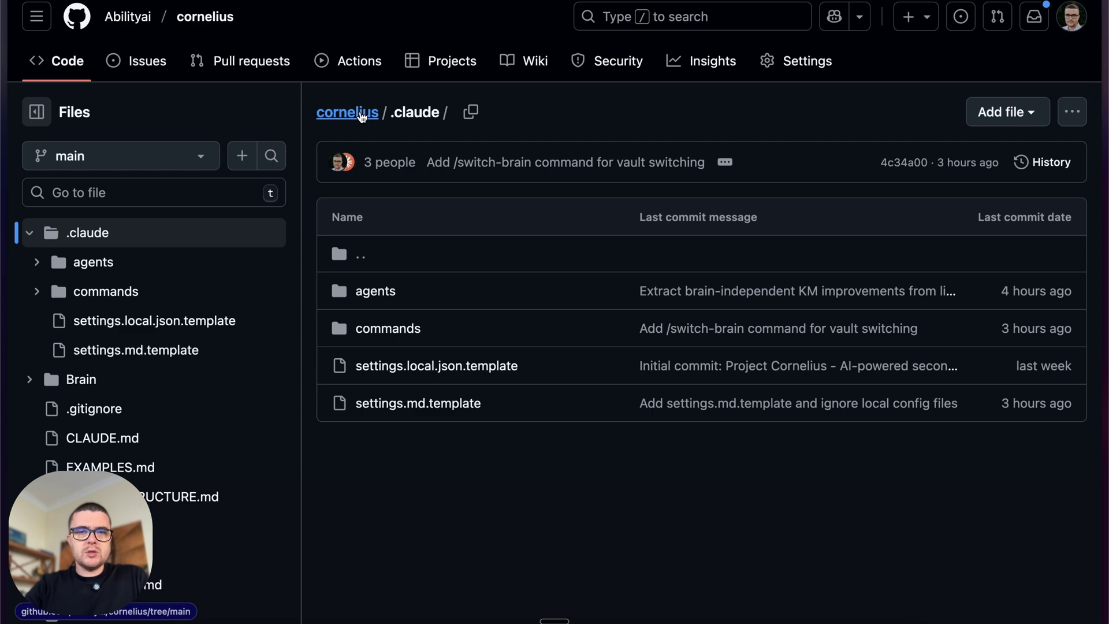
- Return to the cornelius main page via the breadcrumb, skim the README diagram, and scroll back up
left_click(362, 116)
scroll(431, 368, "down", 6)
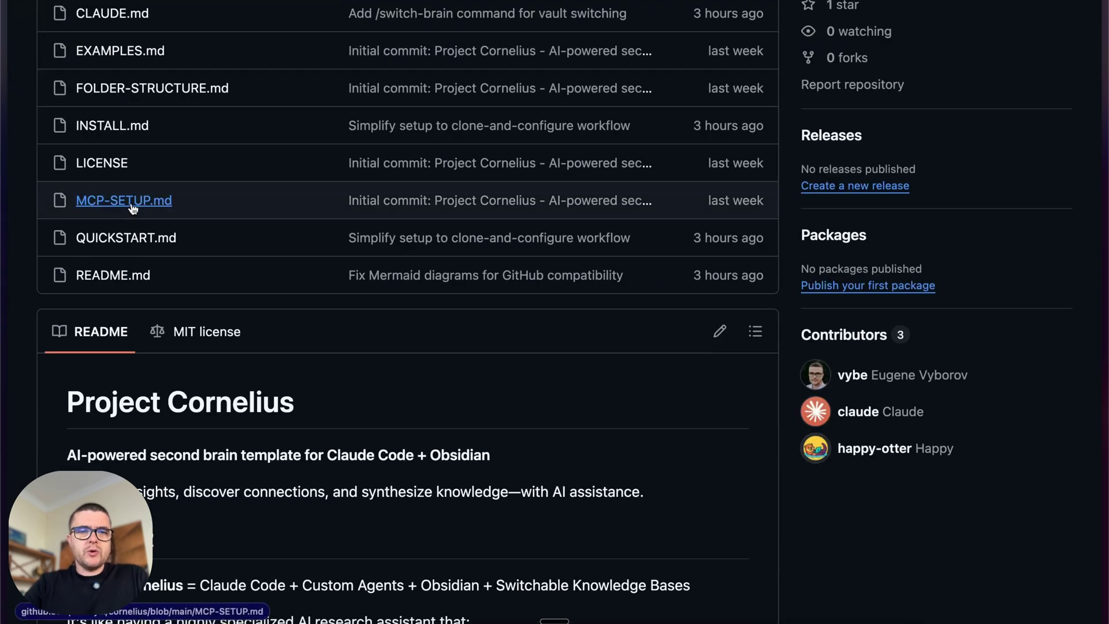
scroll(284, 266, "up", 3)
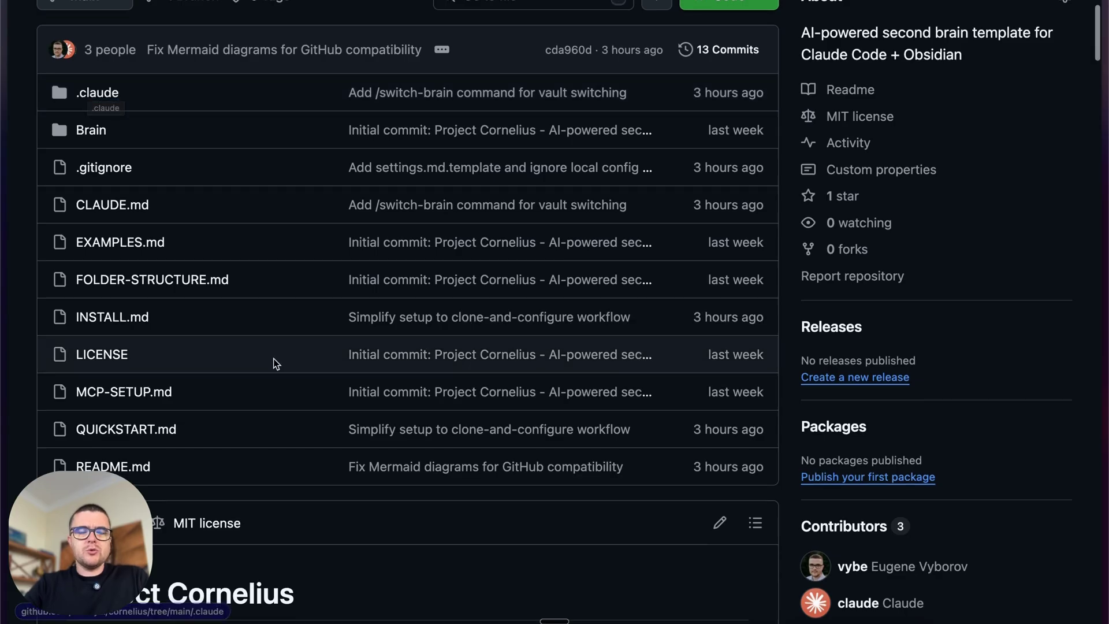
scroll(275, 364, "down", 20)
scroll(276, 364, "up", 15)
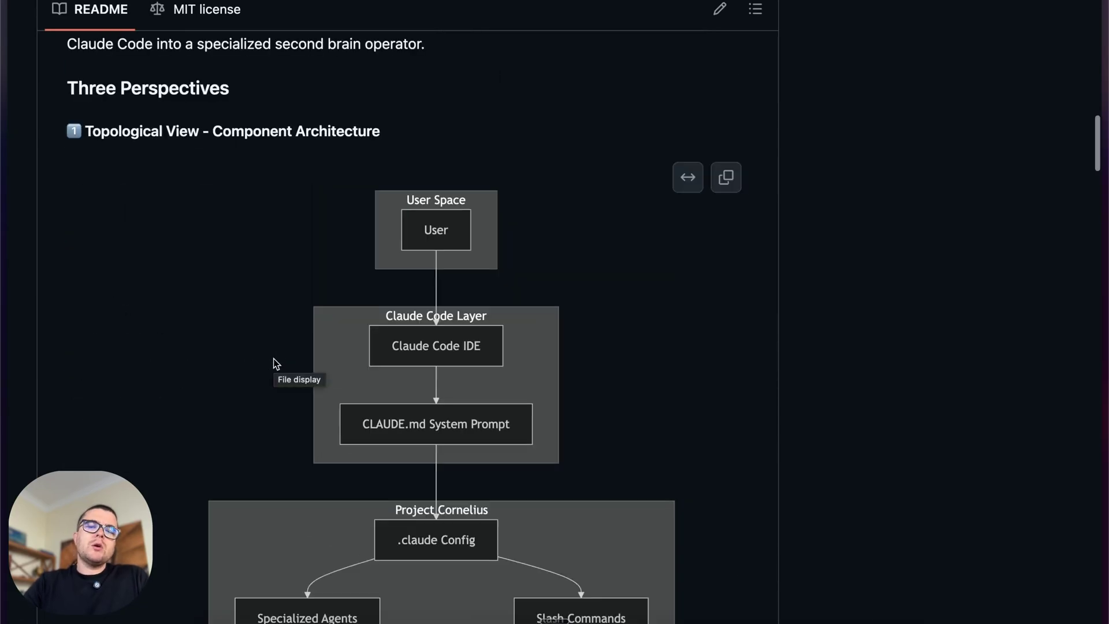
scroll(276, 364, "up", 3)
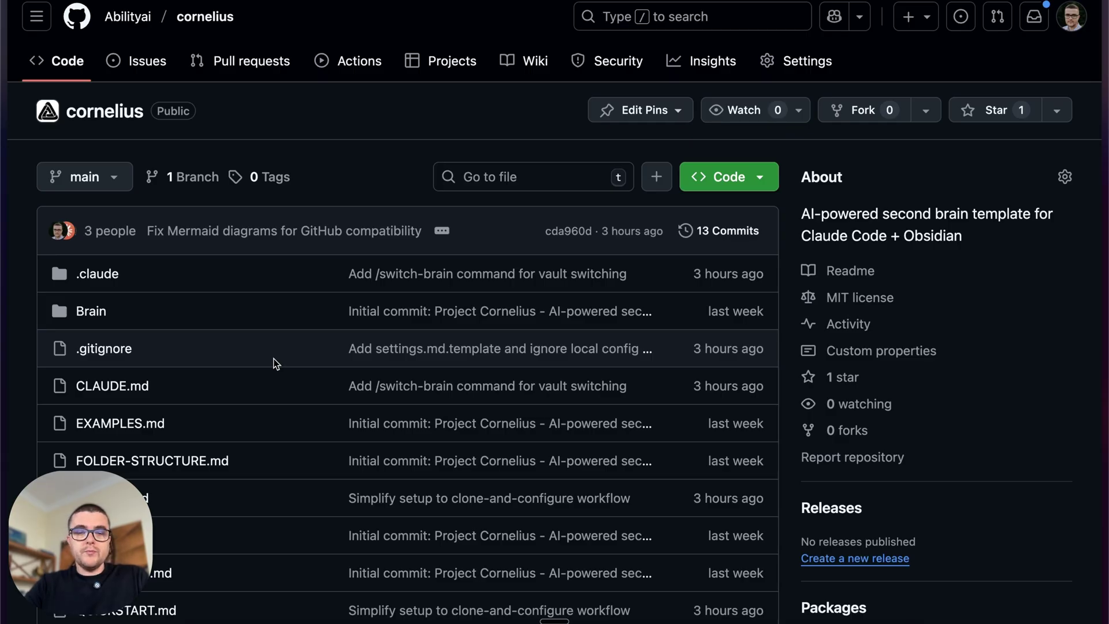
- Show the Obsidian vault folder in Finder, then return to the Claude Code terminal desktop
key("super+Tab")
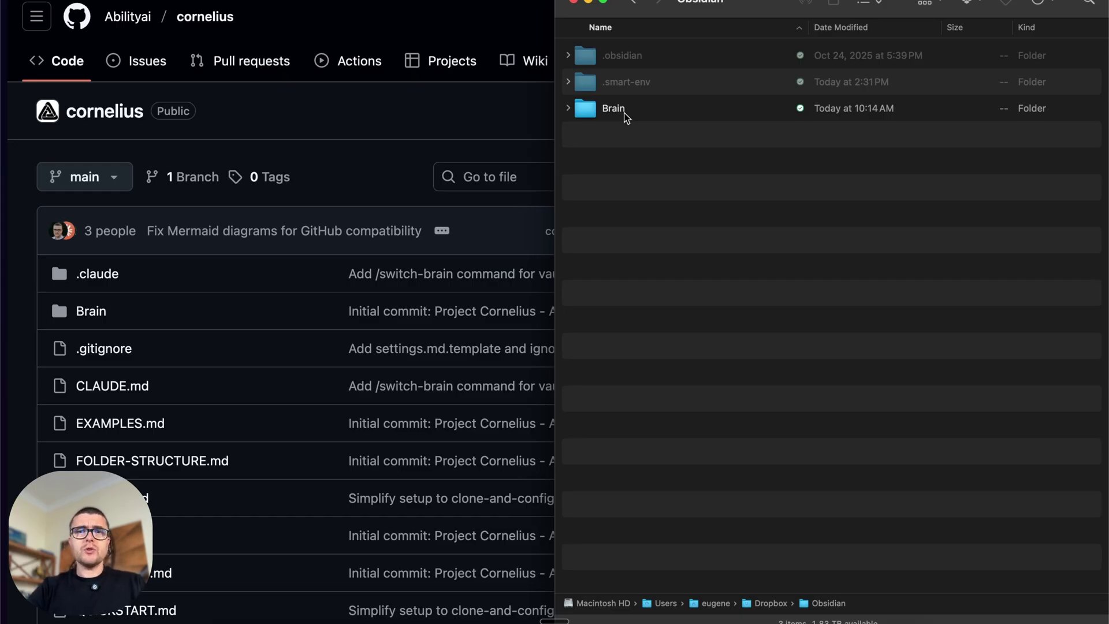
key("ctrl+Right")
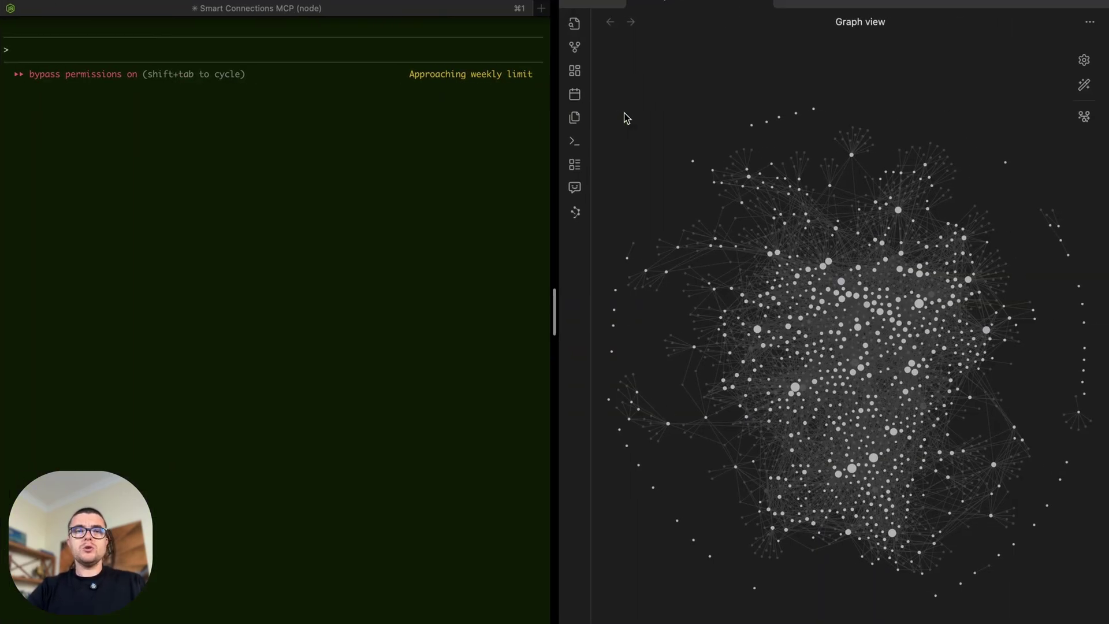
left_click(287, 166)
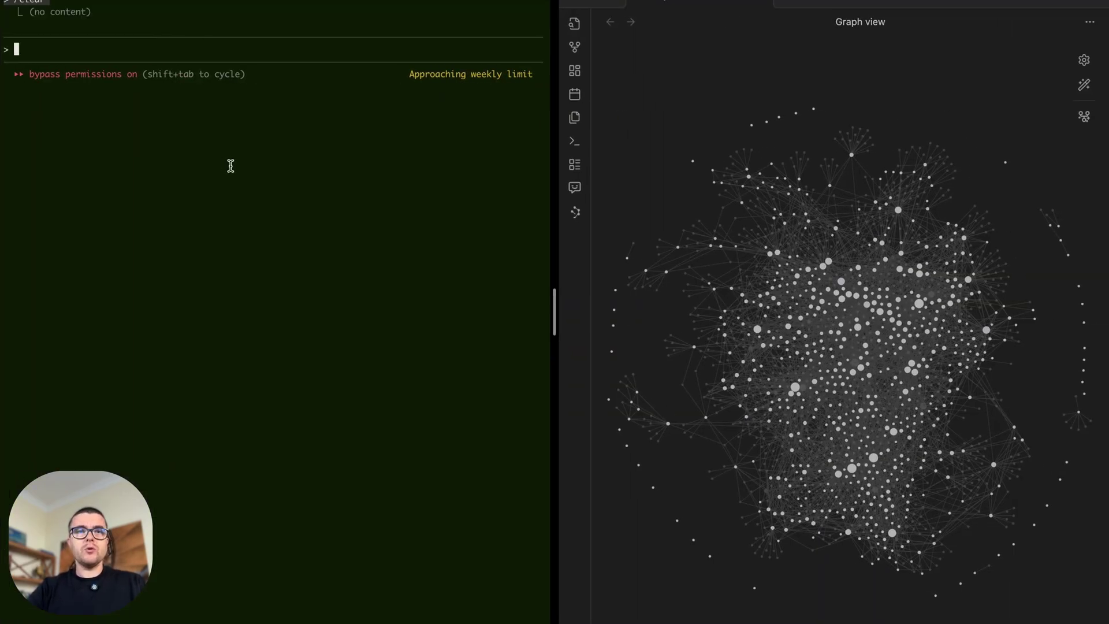
key("ctrl+Left")
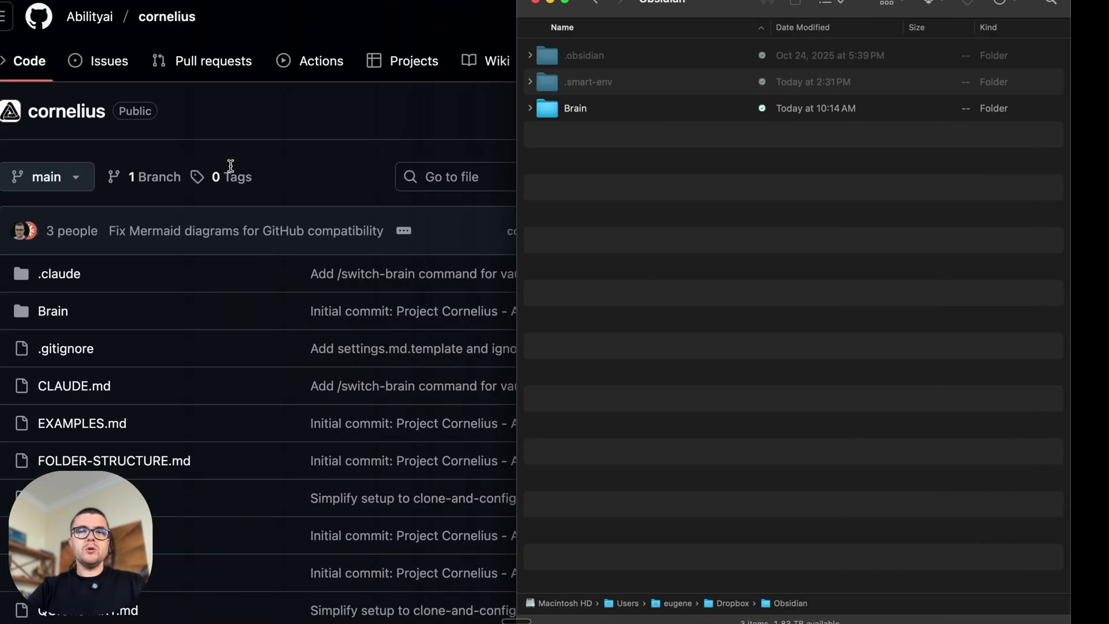
key("ctrl+Right")
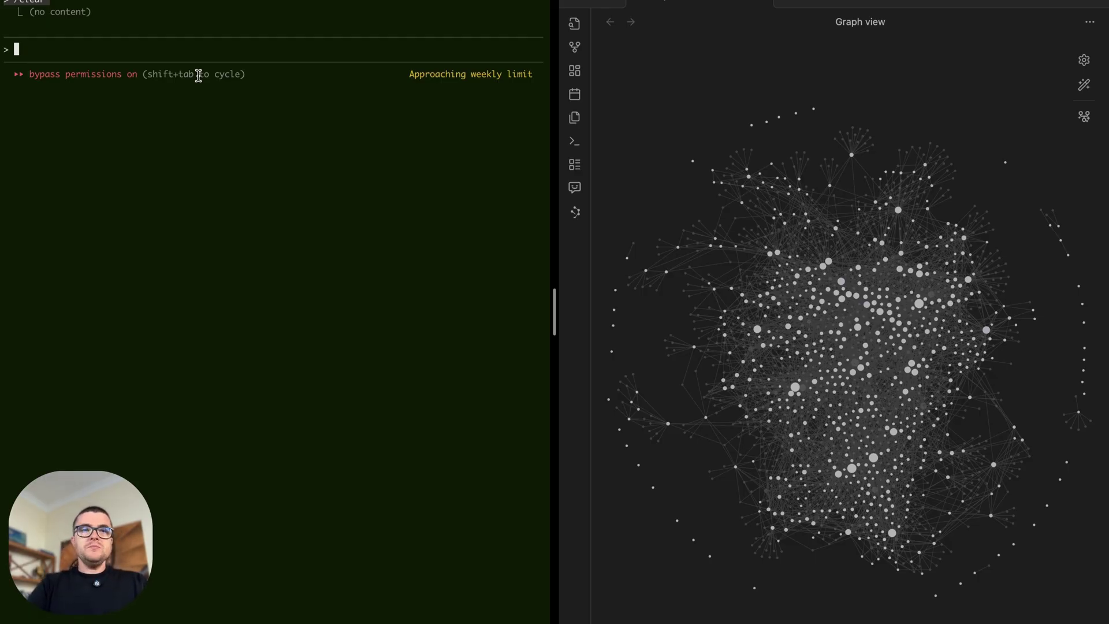
- Run the /search-vault command in Claude Code with the query 'dopamine cycles in the brain'
type("/s")
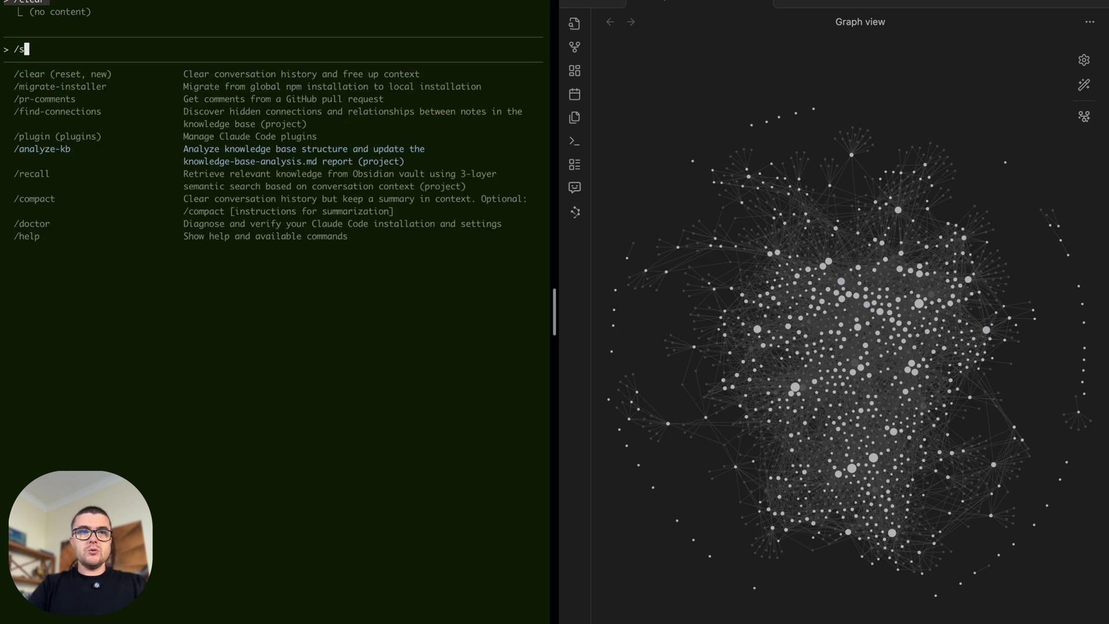
type("ea")
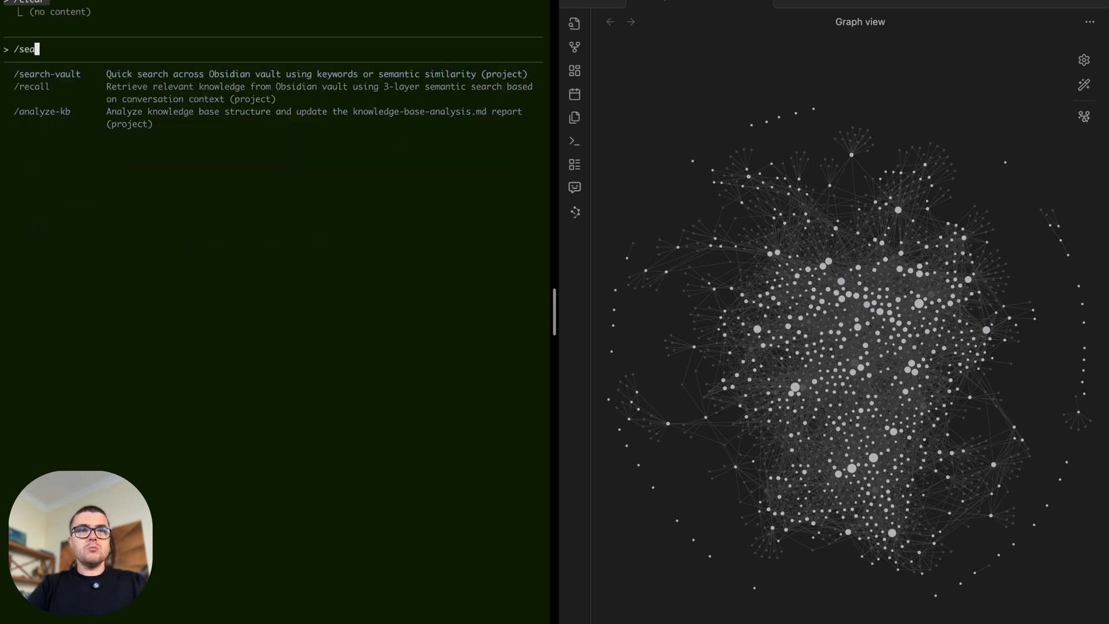
key("Tab")
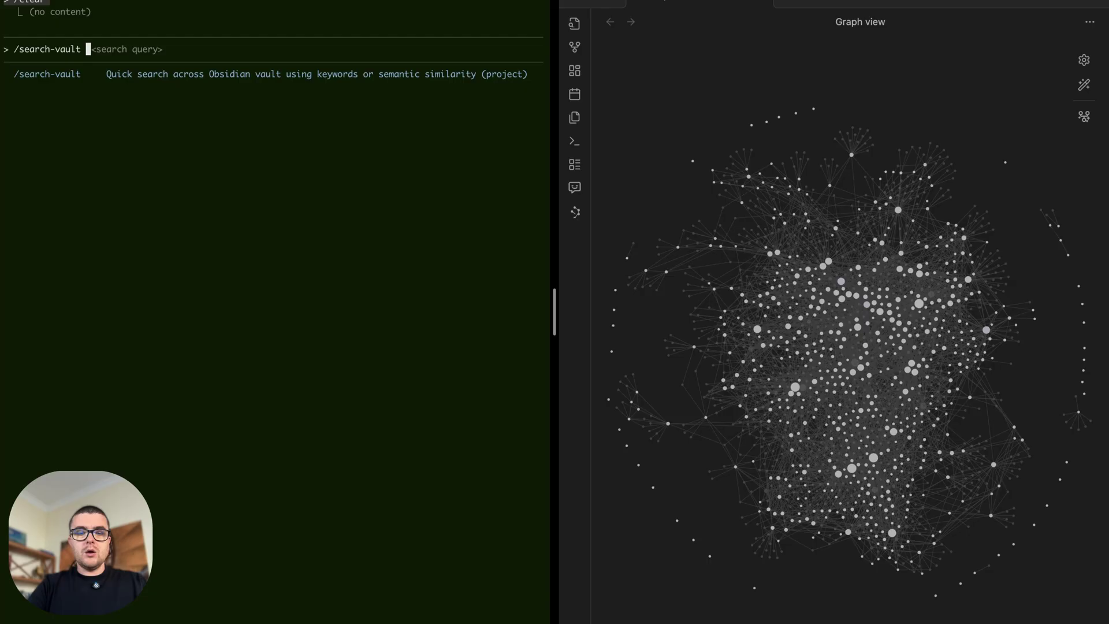
type("dopamine ")
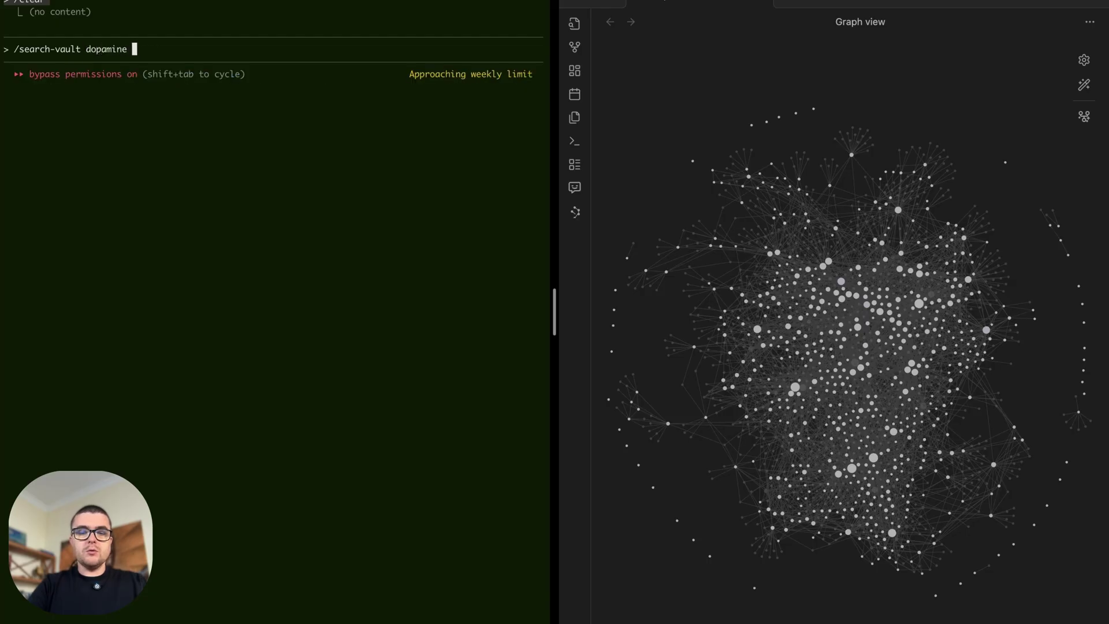
type("cycles in the brain")
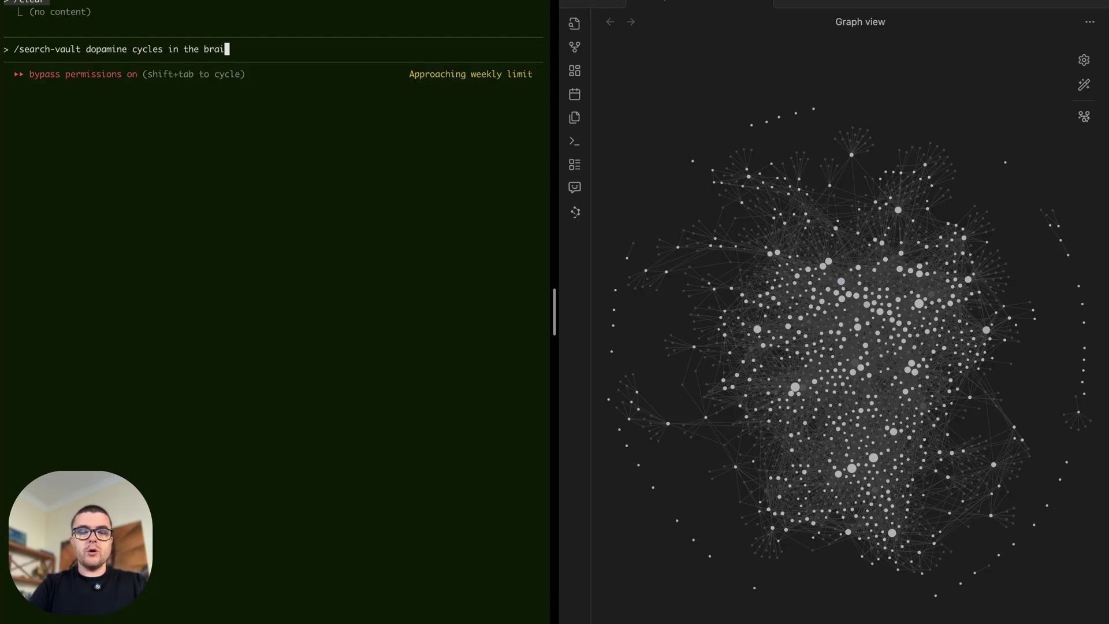
key("Return")
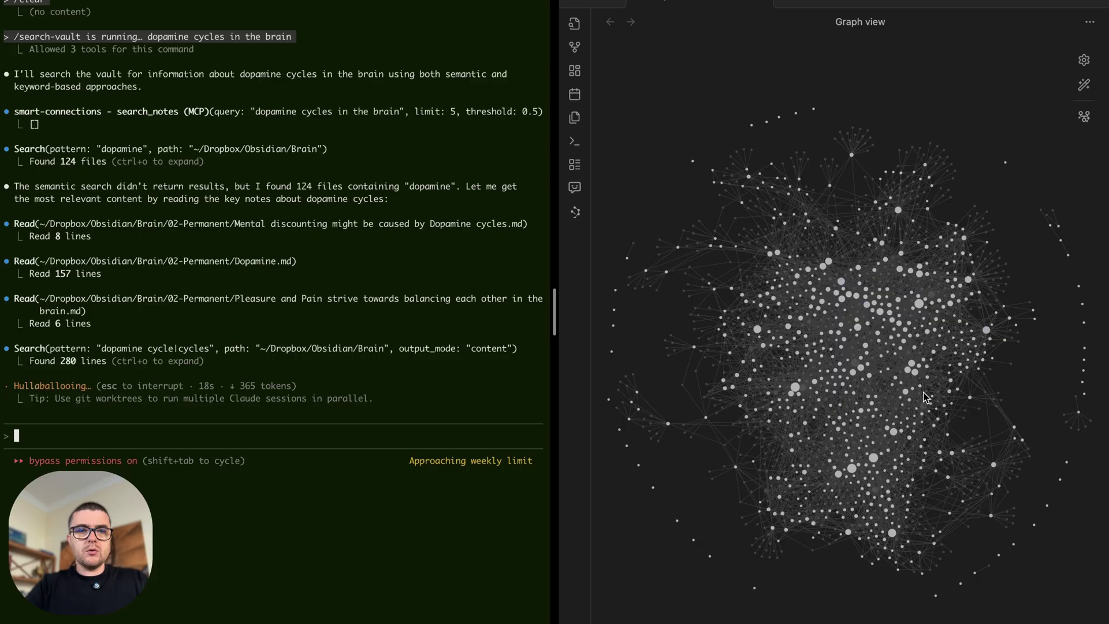
- Switch to the cornelius GitHub repository and skim up and down through its README
key("super+Tab")
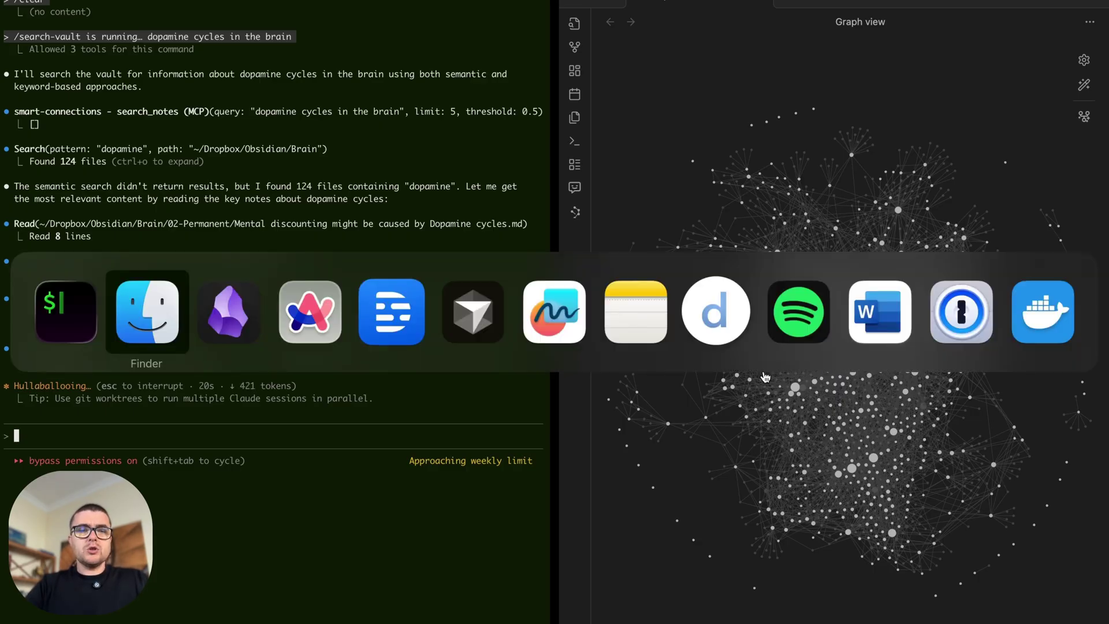
key("super+Tab")
key("super+Tab")
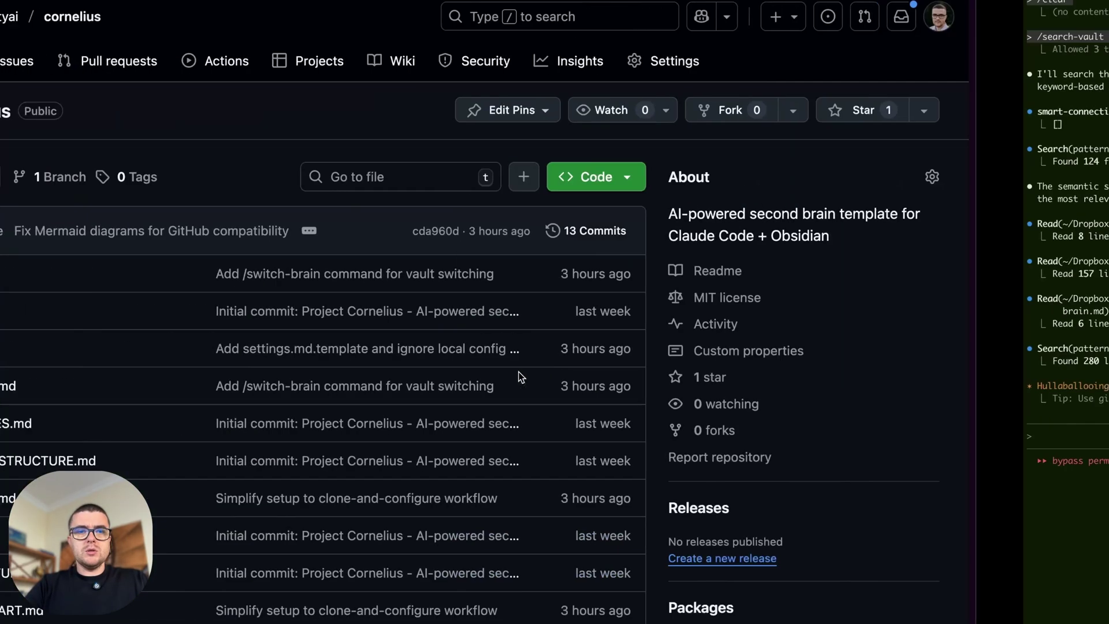
scroll(30, 458, "down", 10)
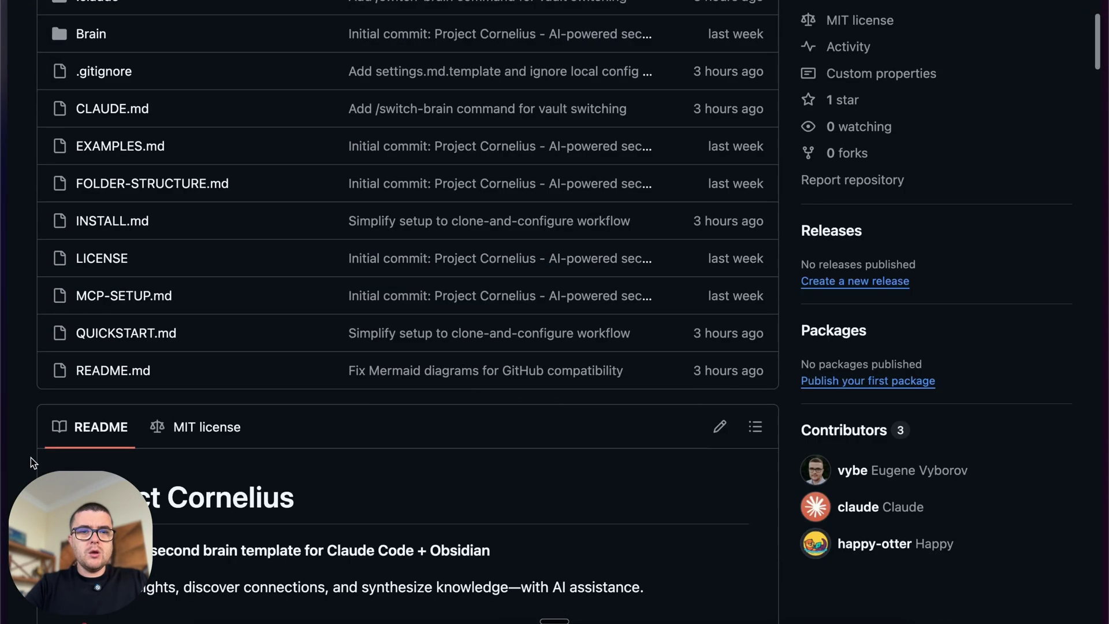
scroll(30, 458, "down", 20)
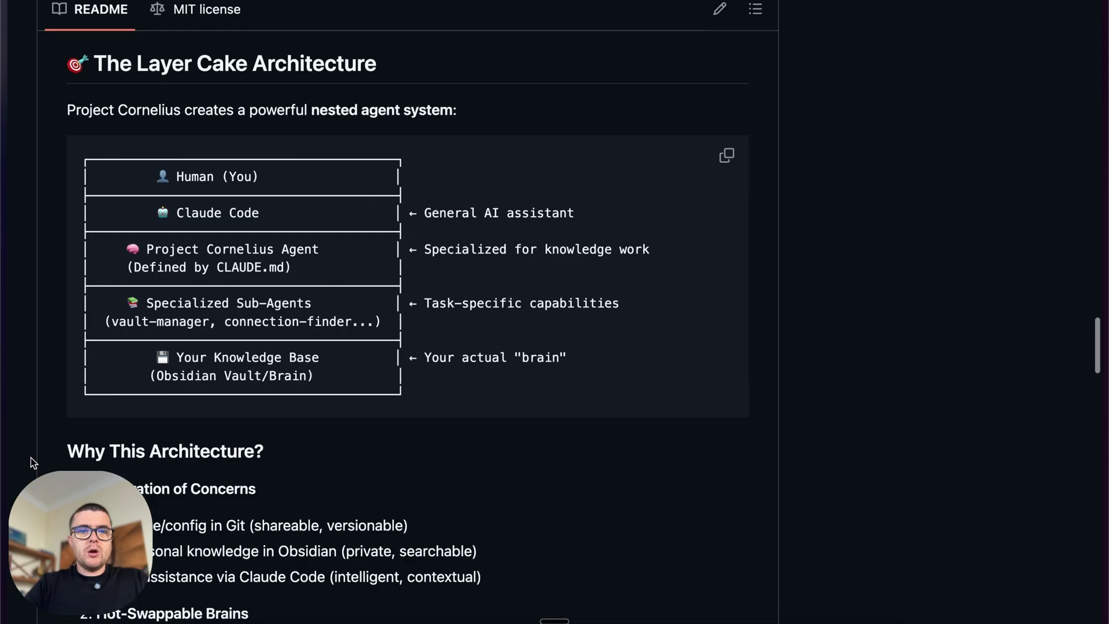
scroll(30, 457, "up", 4)
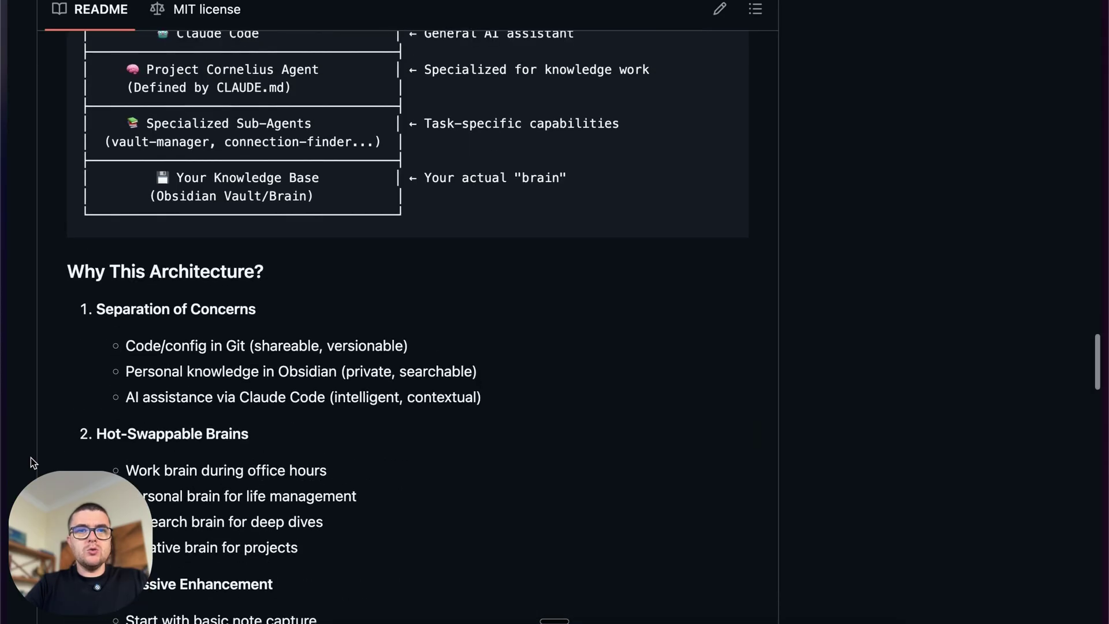
scroll(30, 458, "down", 15)
scroll(31, 458, "up", 2)
scroll(30, 457, "down", 12)
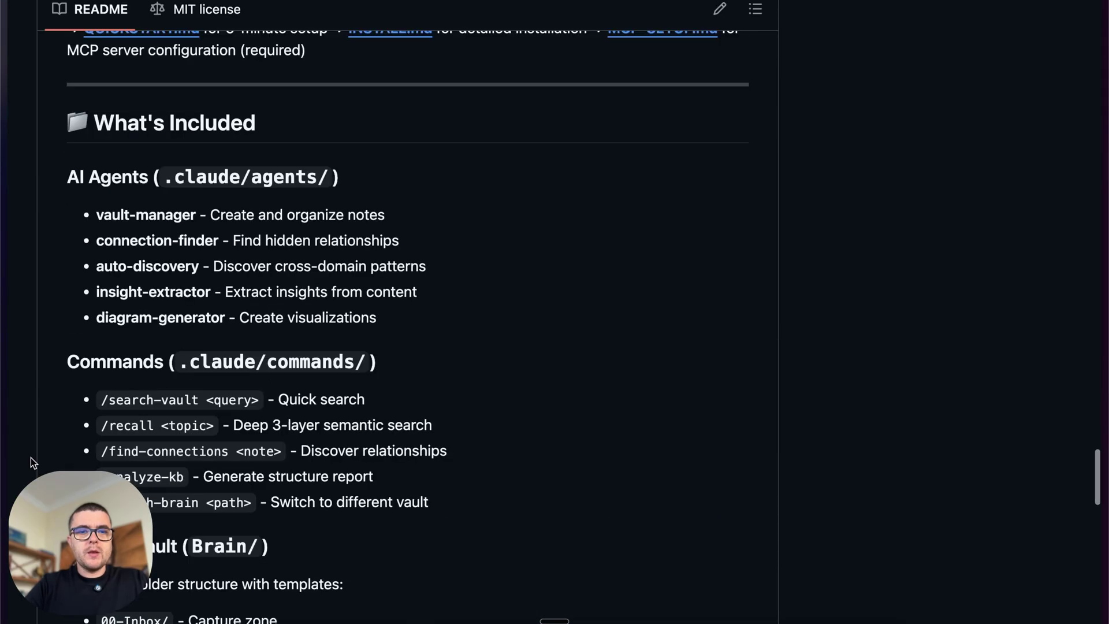
scroll(30, 458, "down", 2)
scroll(30, 457, "up", 20)
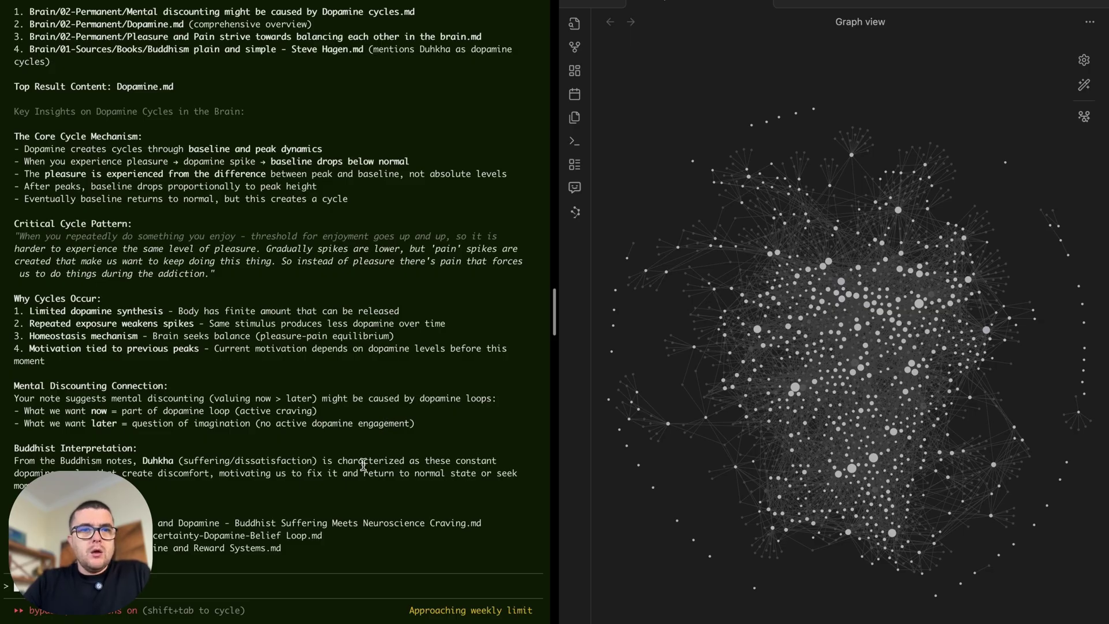
- Scroll through the finished dopamine cycles summary, with Dopamine.md as the top result
scroll(294, 405, "down", 3)
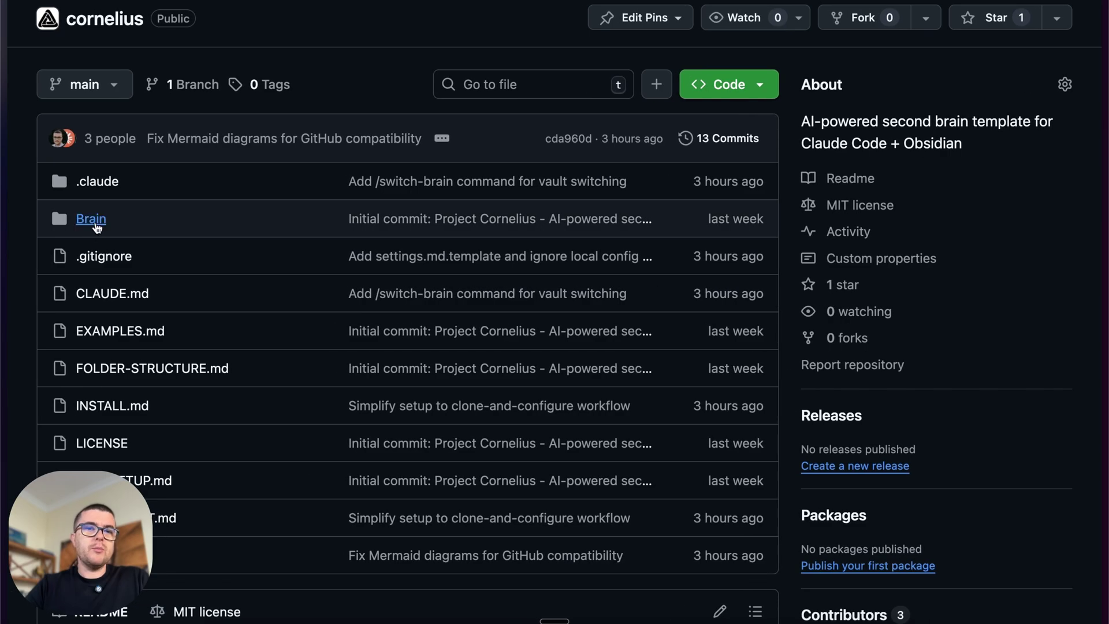
- Peek into the repository's Brain folder, return to the repo root, then move to the terminal and Obsidian desktop
left_click(91, 219)
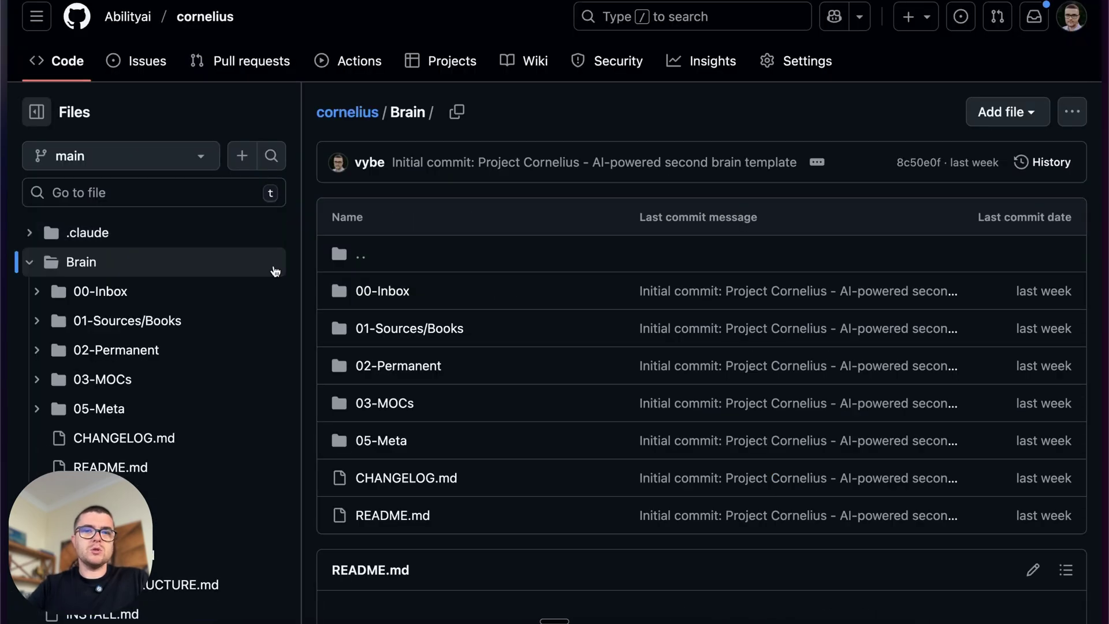
key("super+bracketleft")
scroll(433, 350, "down", 5)
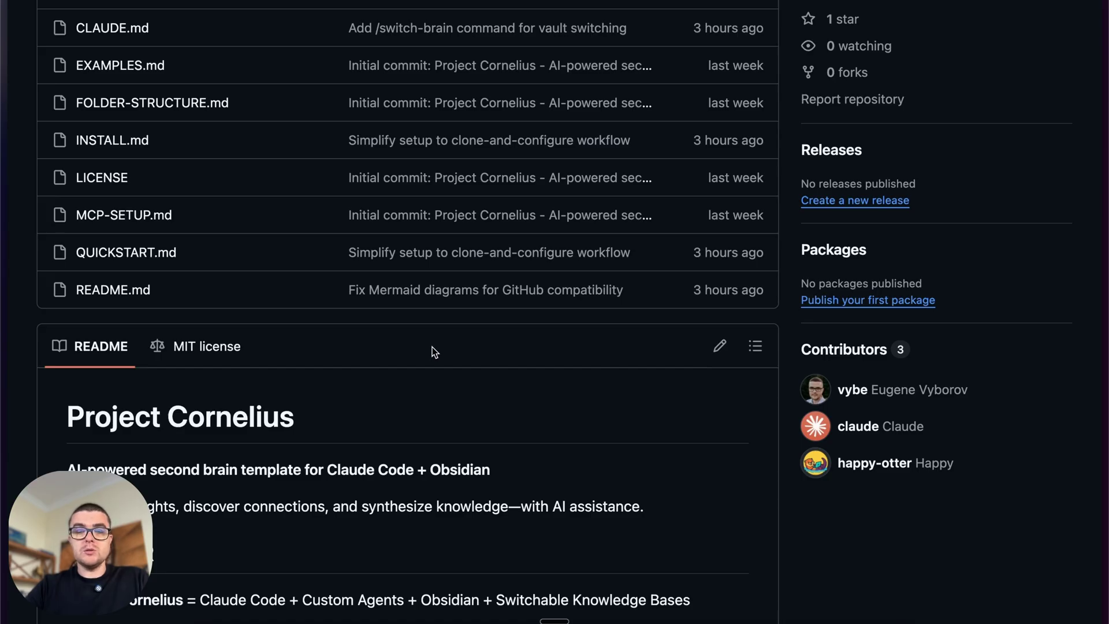
key("ctrl+Right")
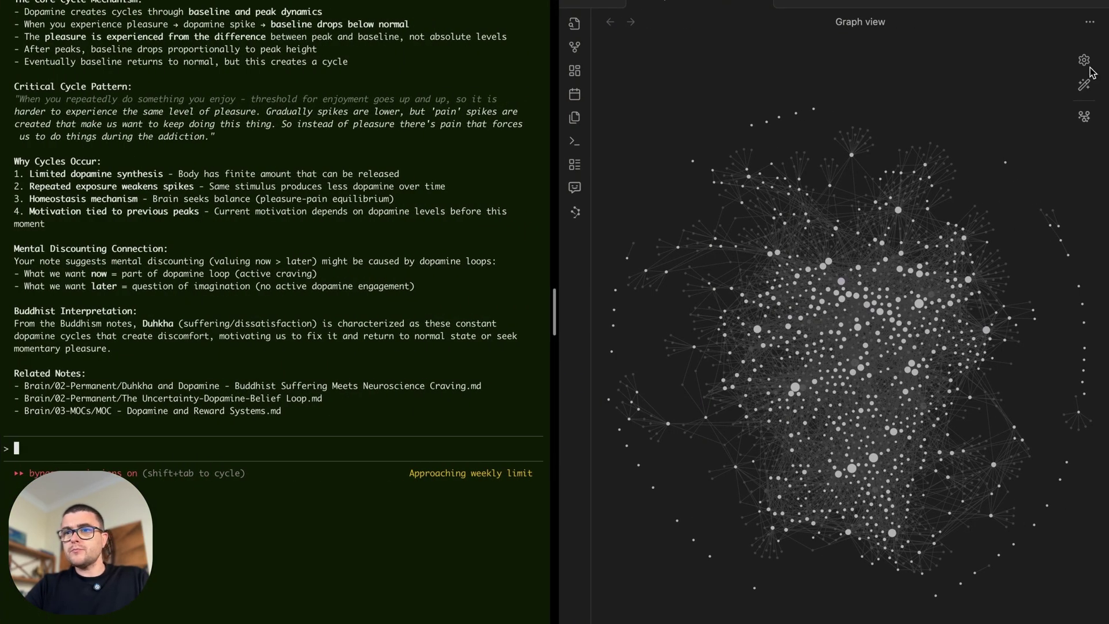
- Replay the Obsidian graph view's growth animation, then refocus the Claude Code terminal
left_click(1084, 84)
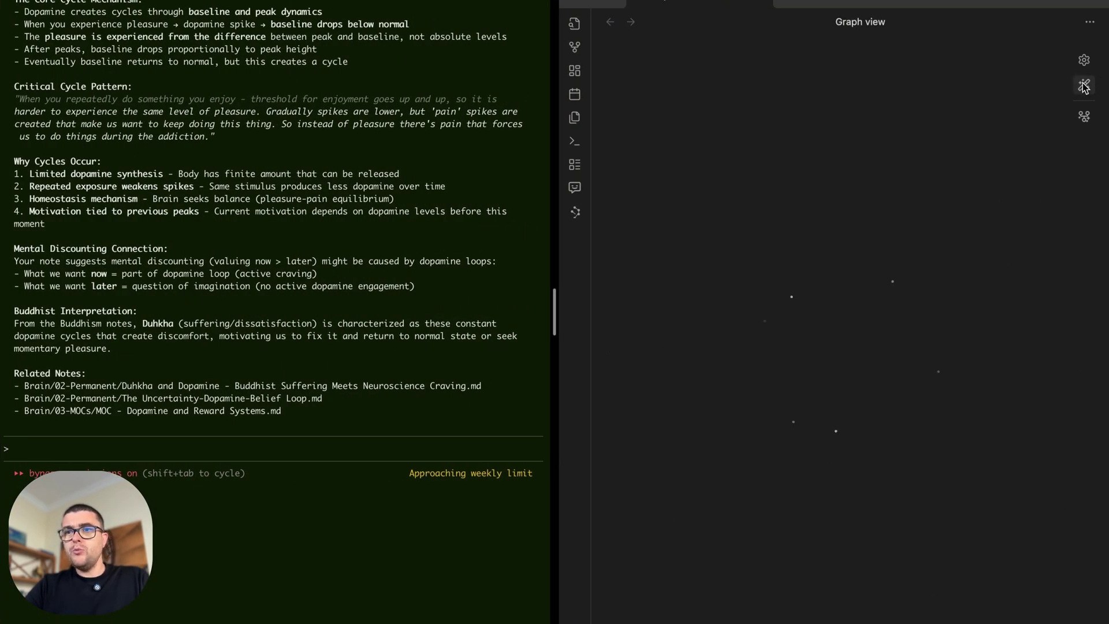
left_click(288, 347)
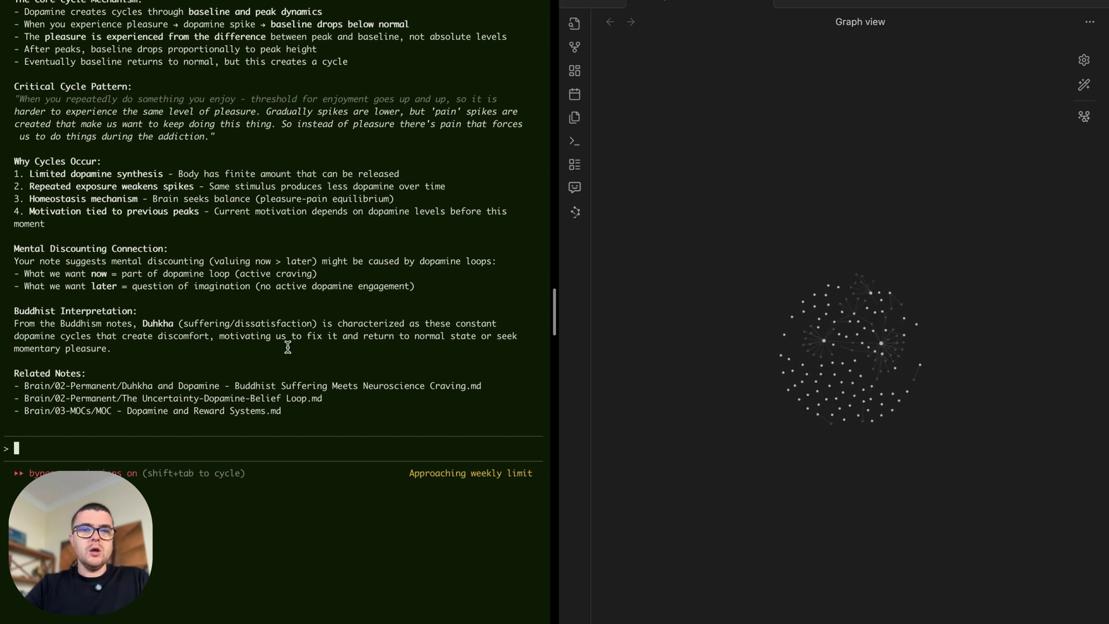